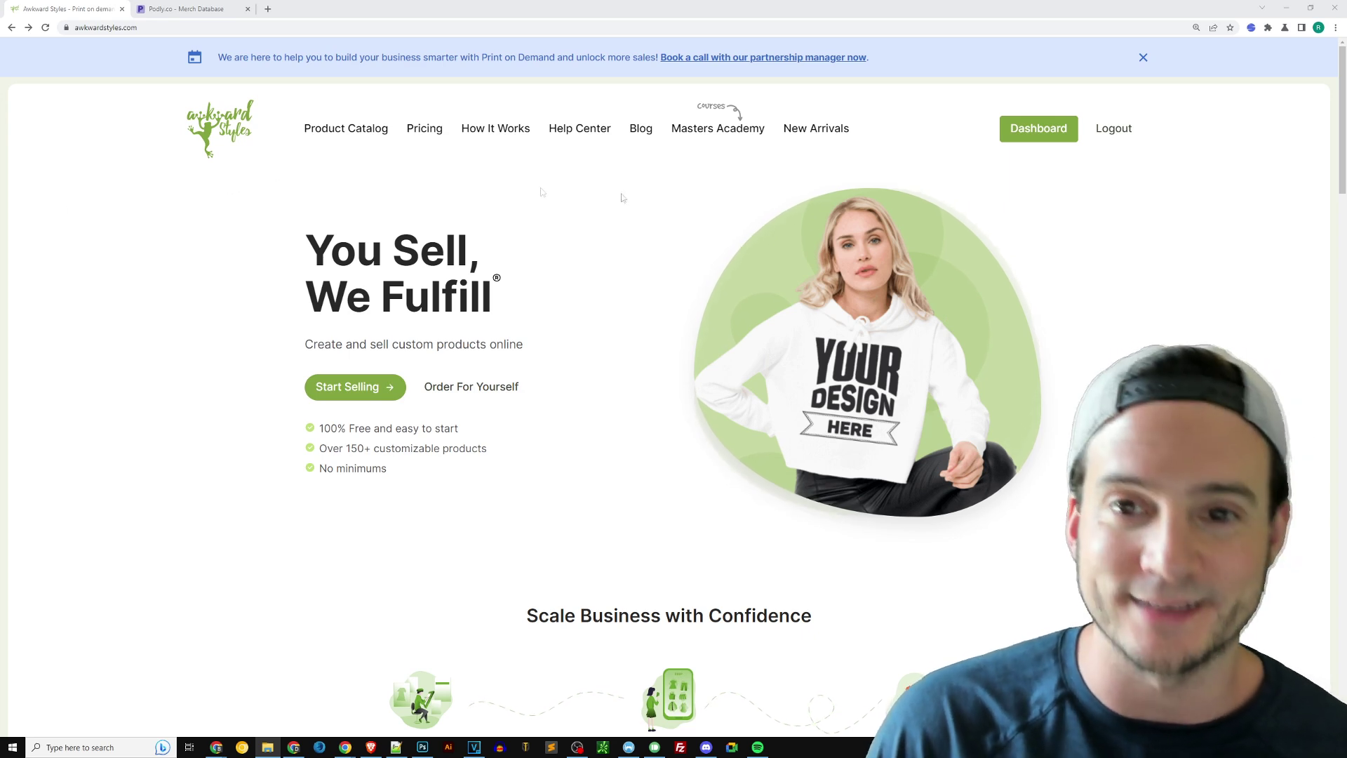
Step: Open the seller dashboard and review the store integrations offered for Shopify, Etsy and WooCommerce
click(1034, 139)
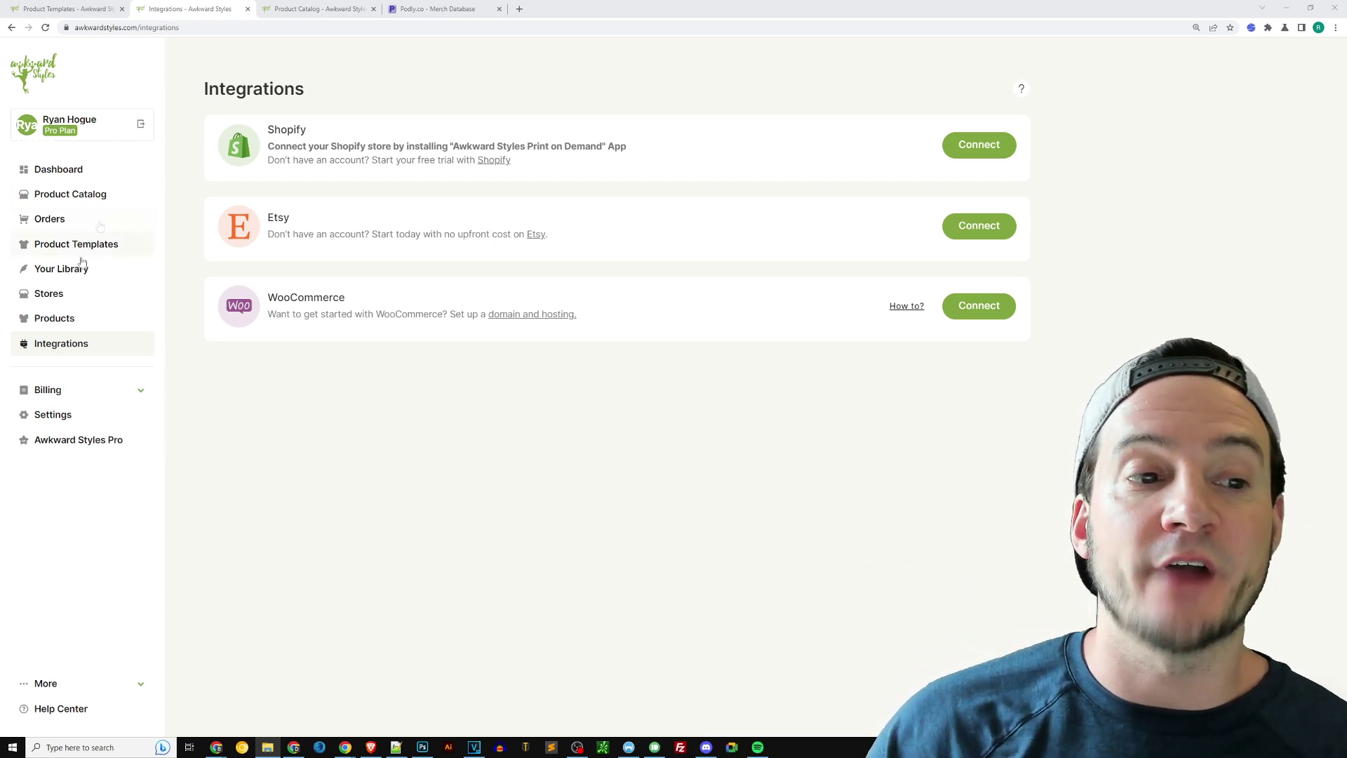
click(58, 349)
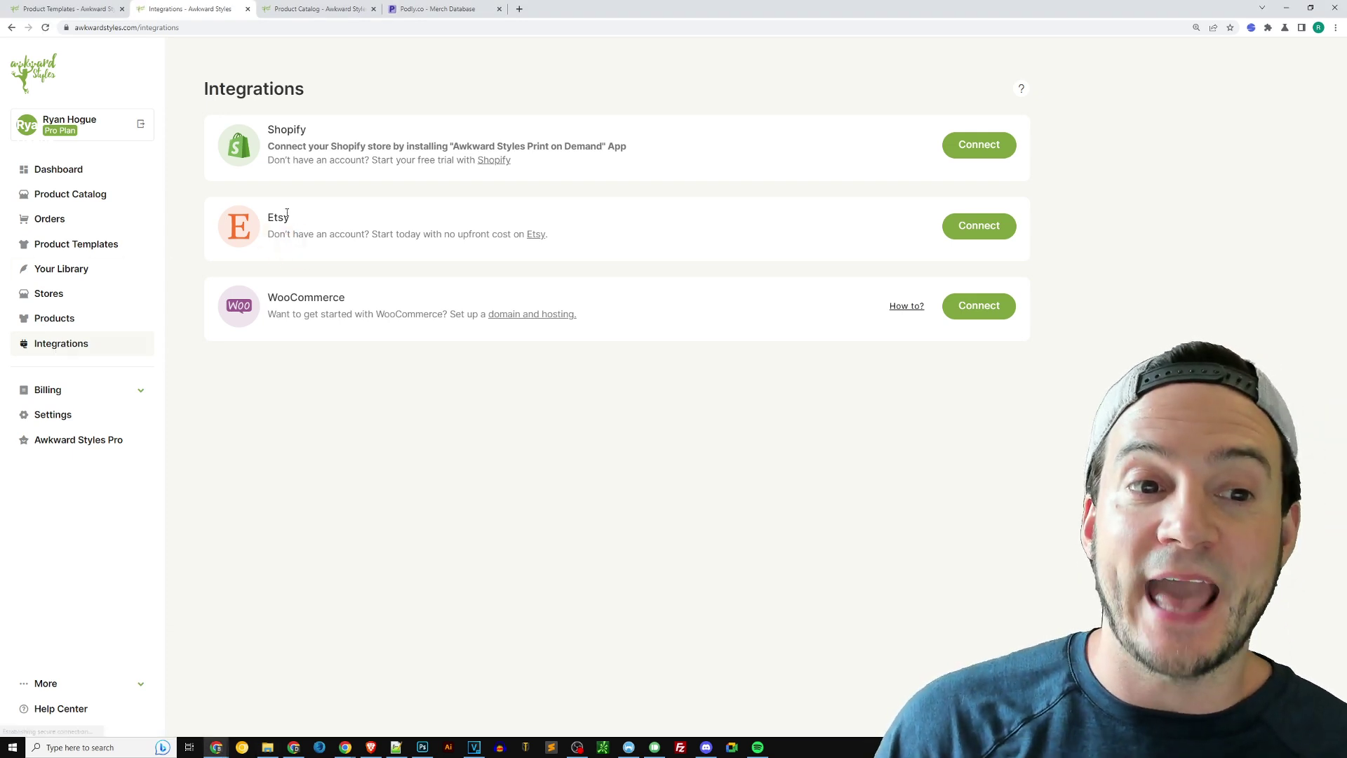
click(569, 242)
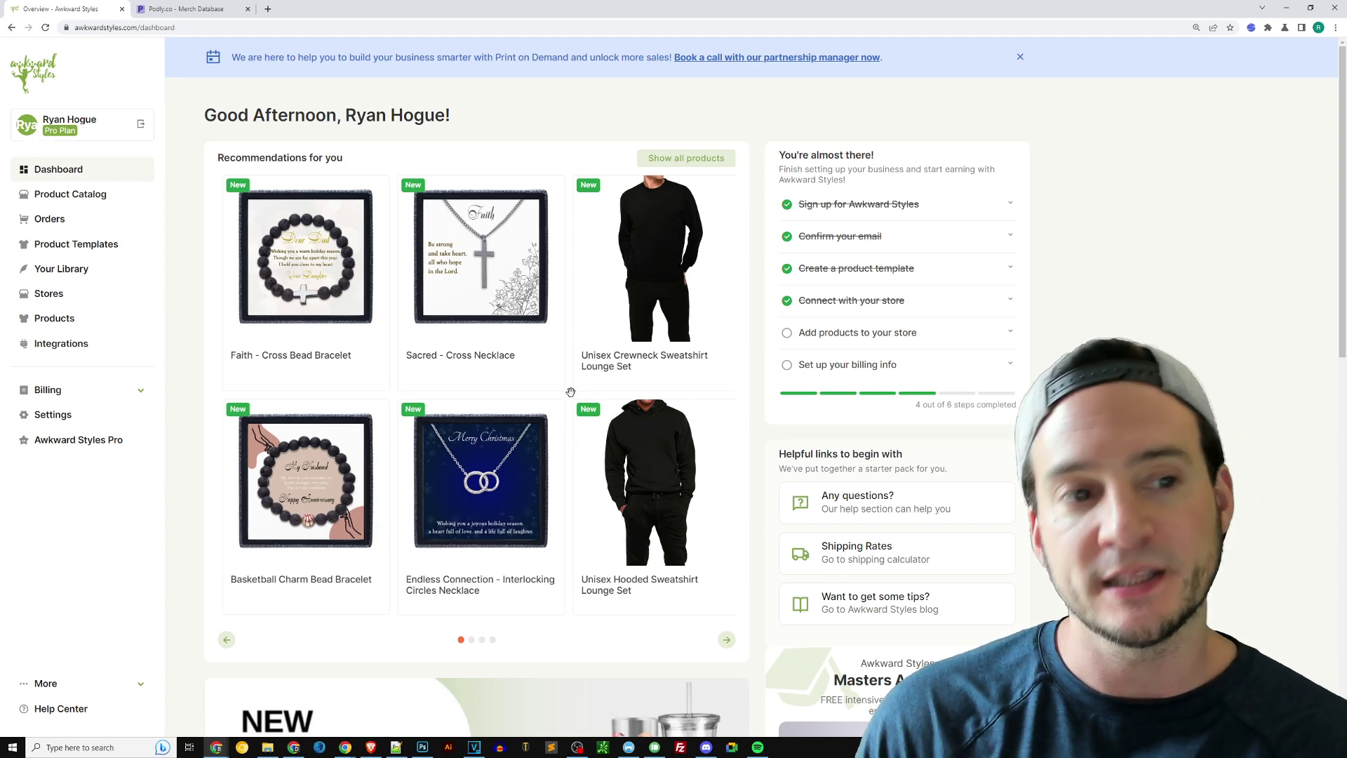
Step: Open the product catalog in a separate tab and browse the necklaces and bracelets in the Jewelry category
ctrl+click(112, 200)
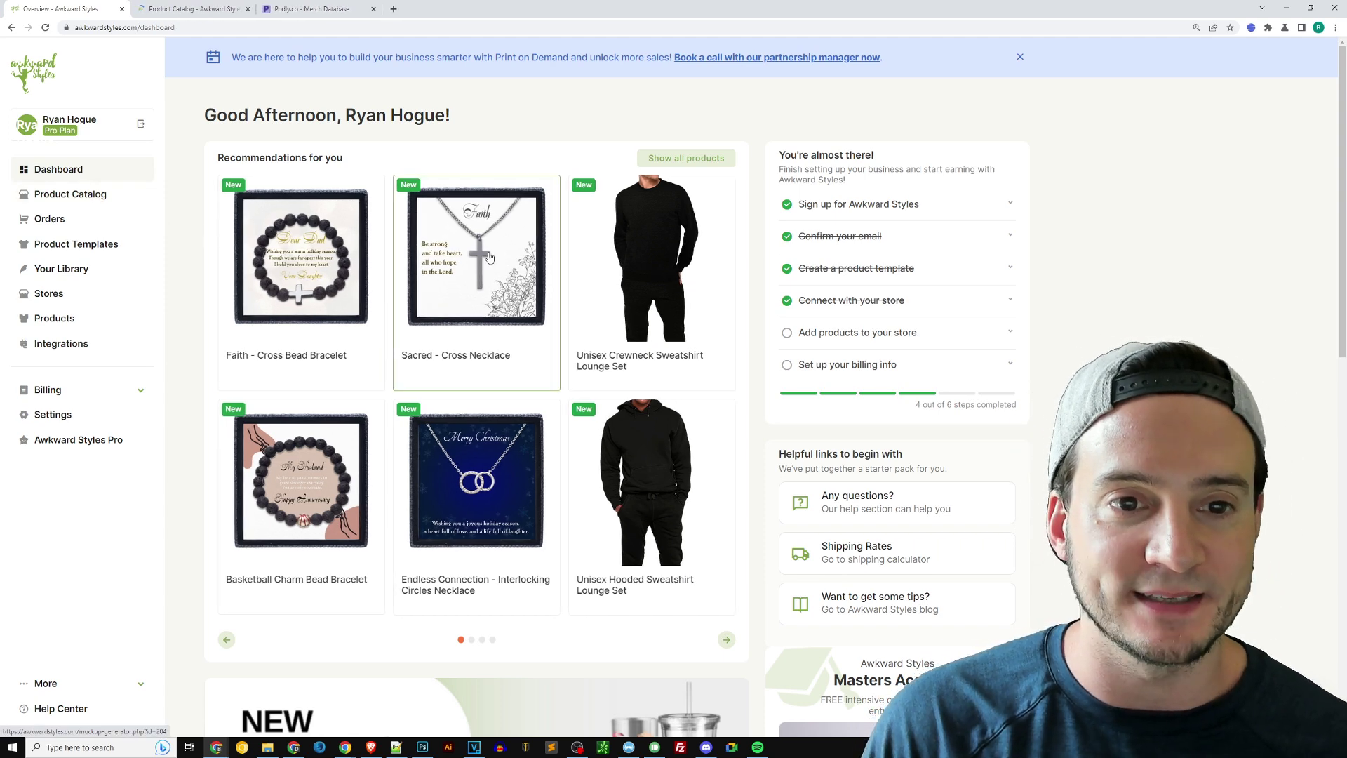
click(209, 10)
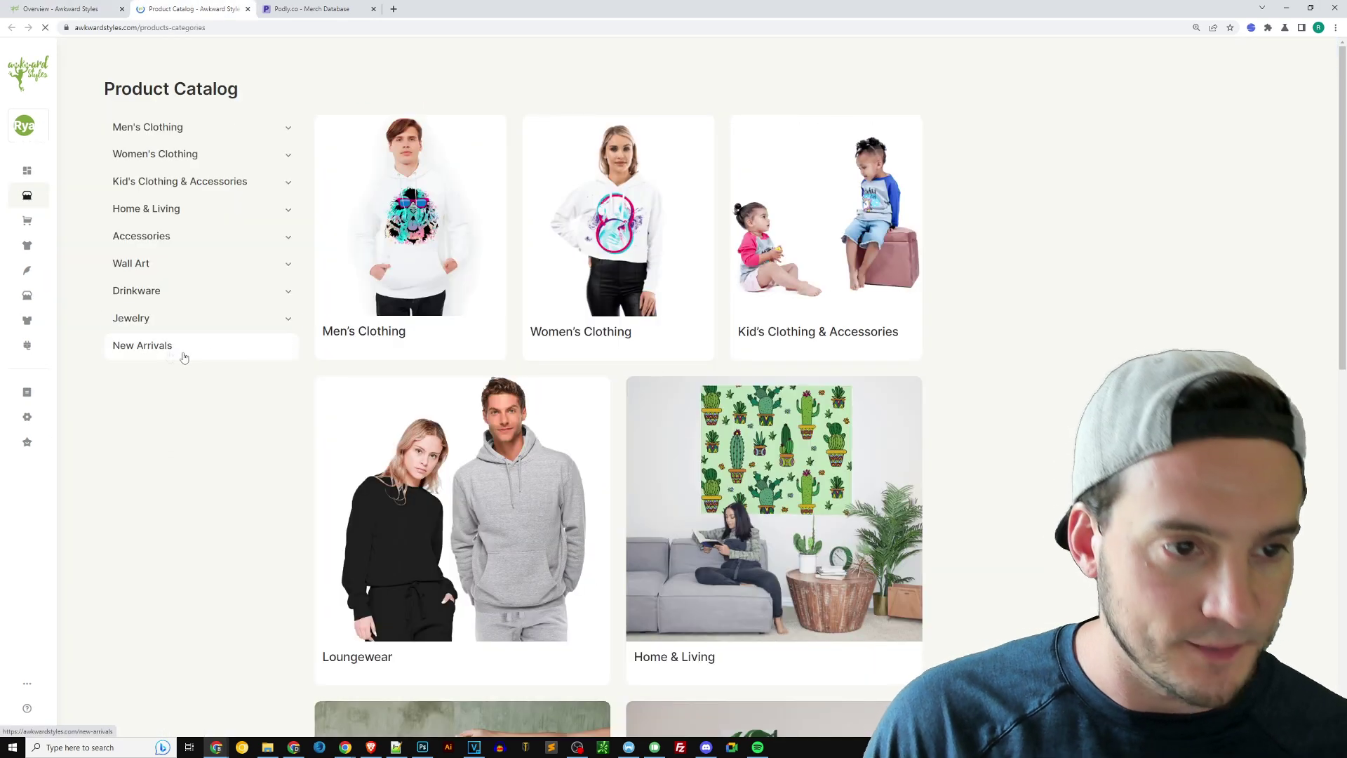
click(288, 322)
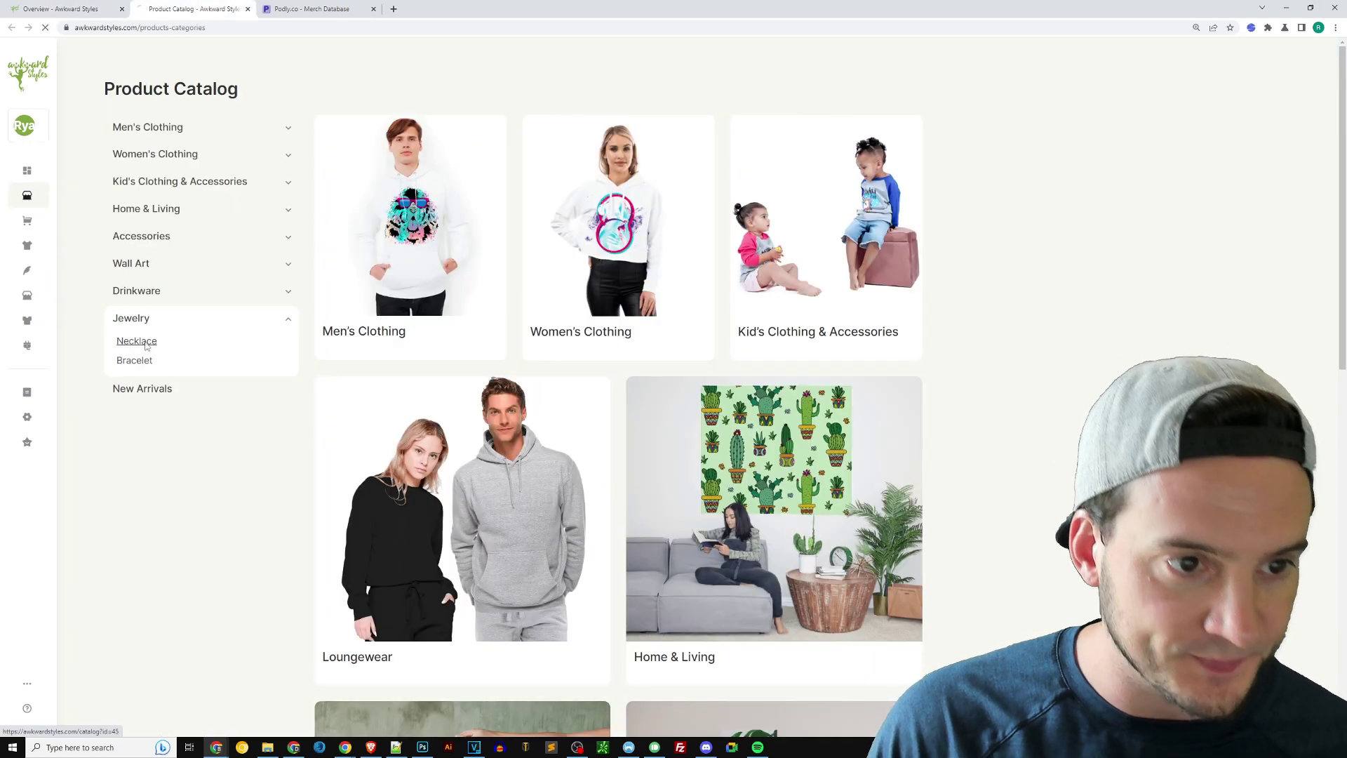
click(136, 342)
scroll(1301, 401, down, 6)
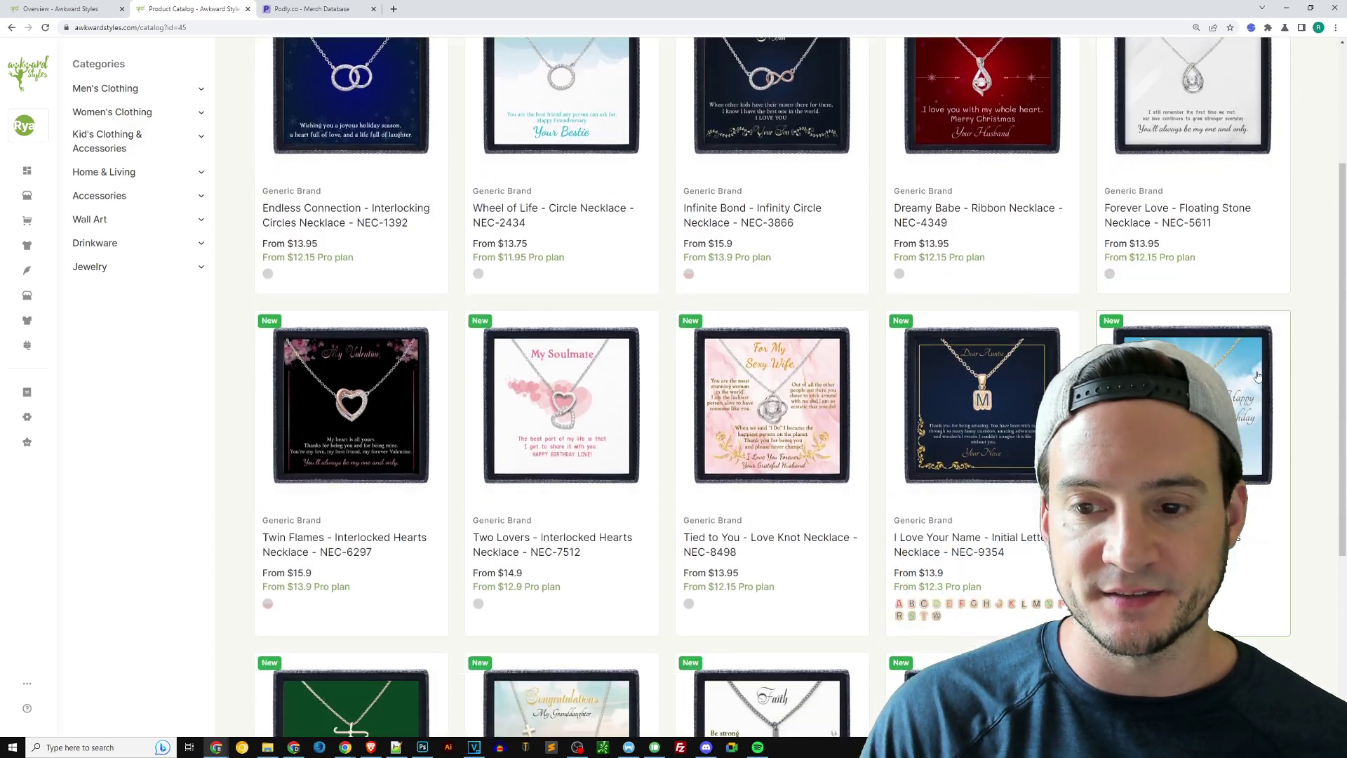
scroll(1301, 400, down, 1)
scroll(1301, 402, up, 2)
scroll(1300, 404, down, 1)
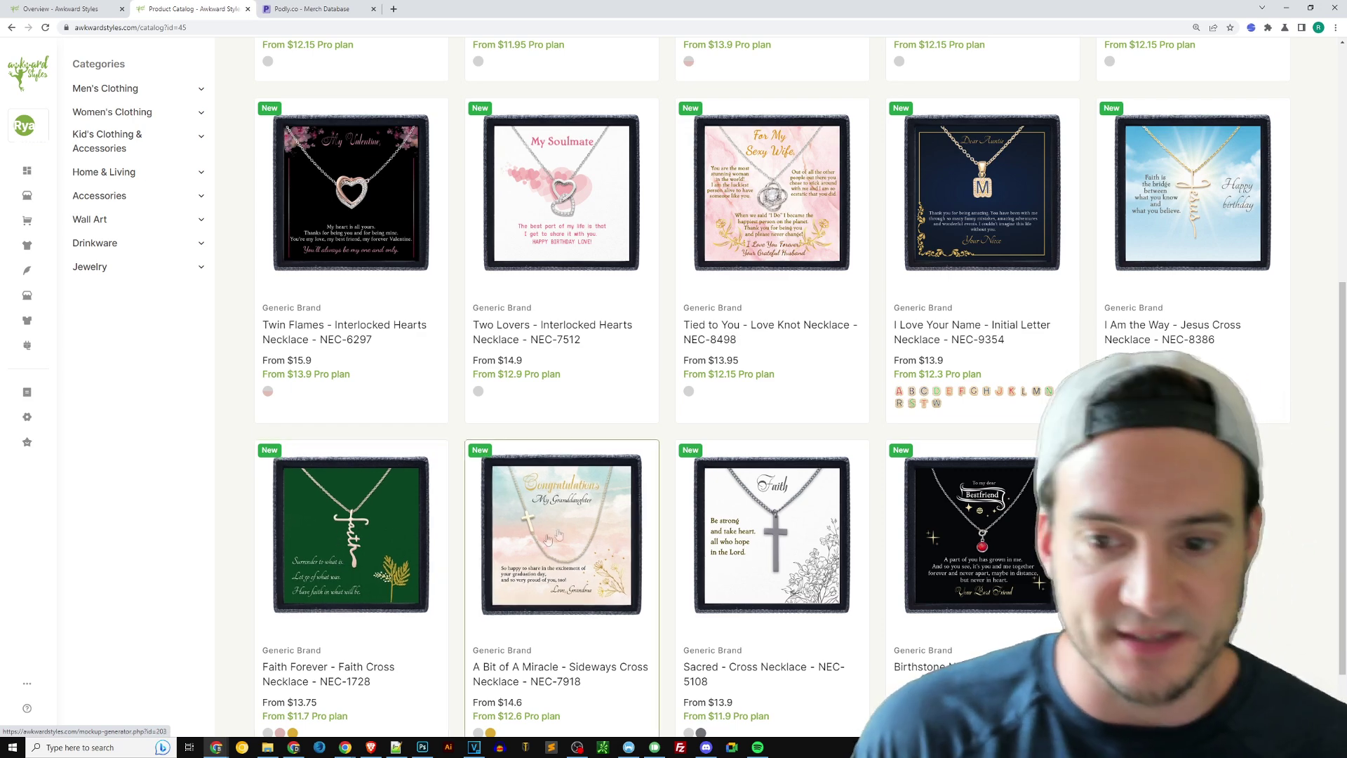
click(131, 274)
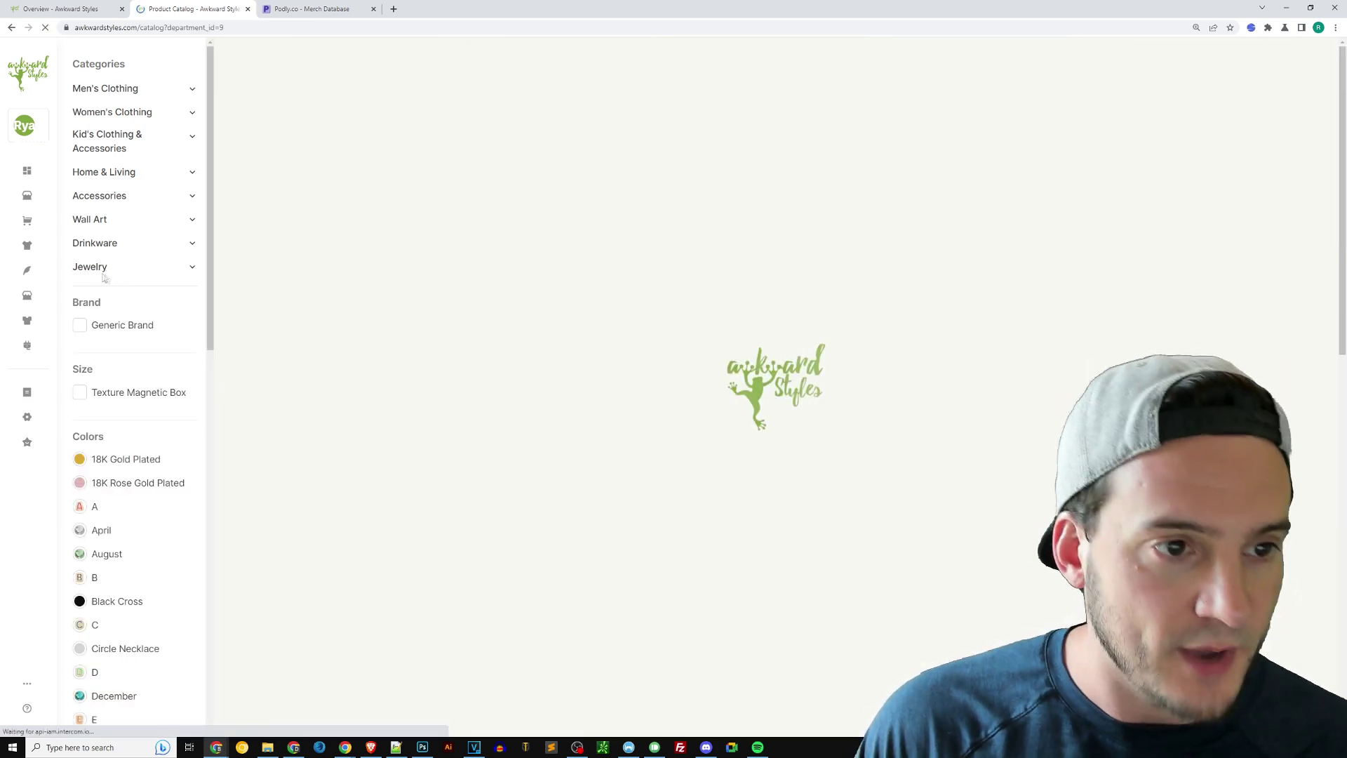
click(93, 307)
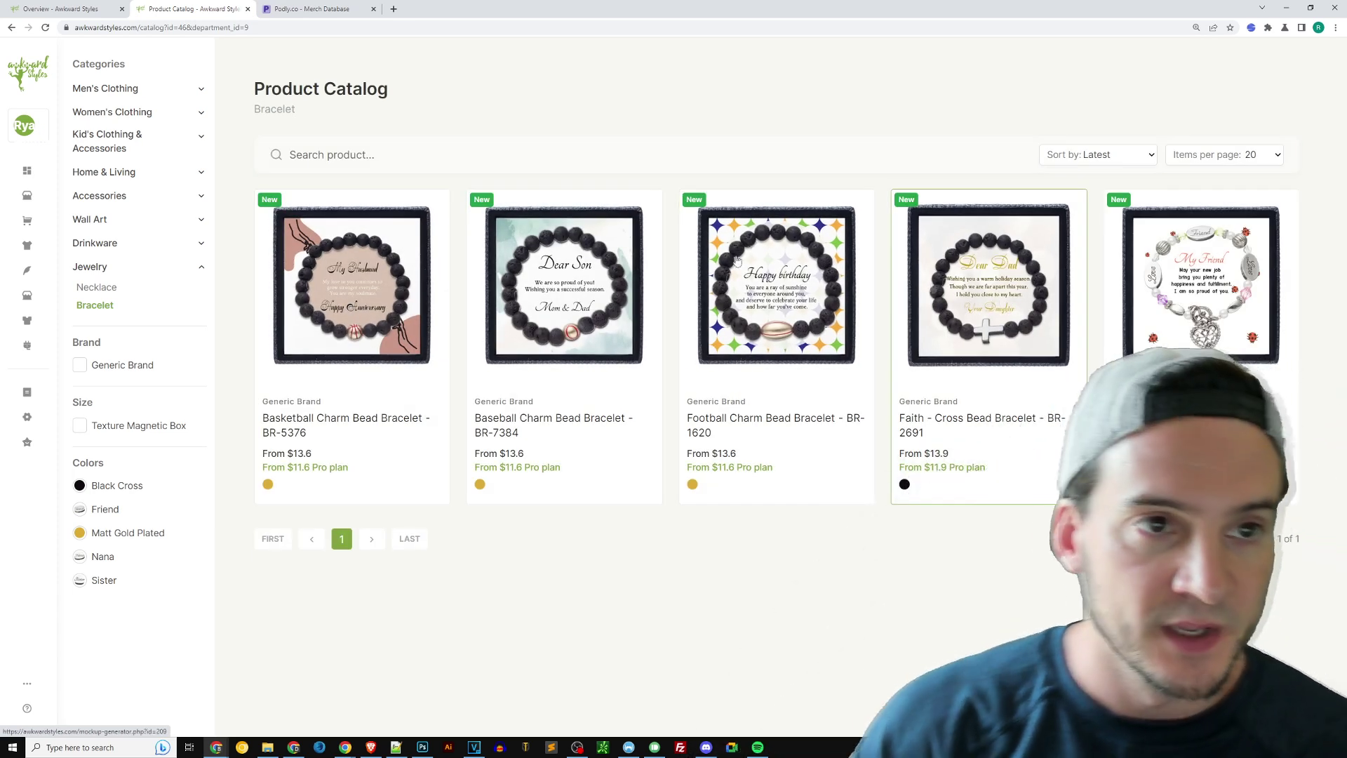
Step: Return to the dashboard and open the recommended Sacred - Cross Necklace in the mockup generator
click(87, 9)
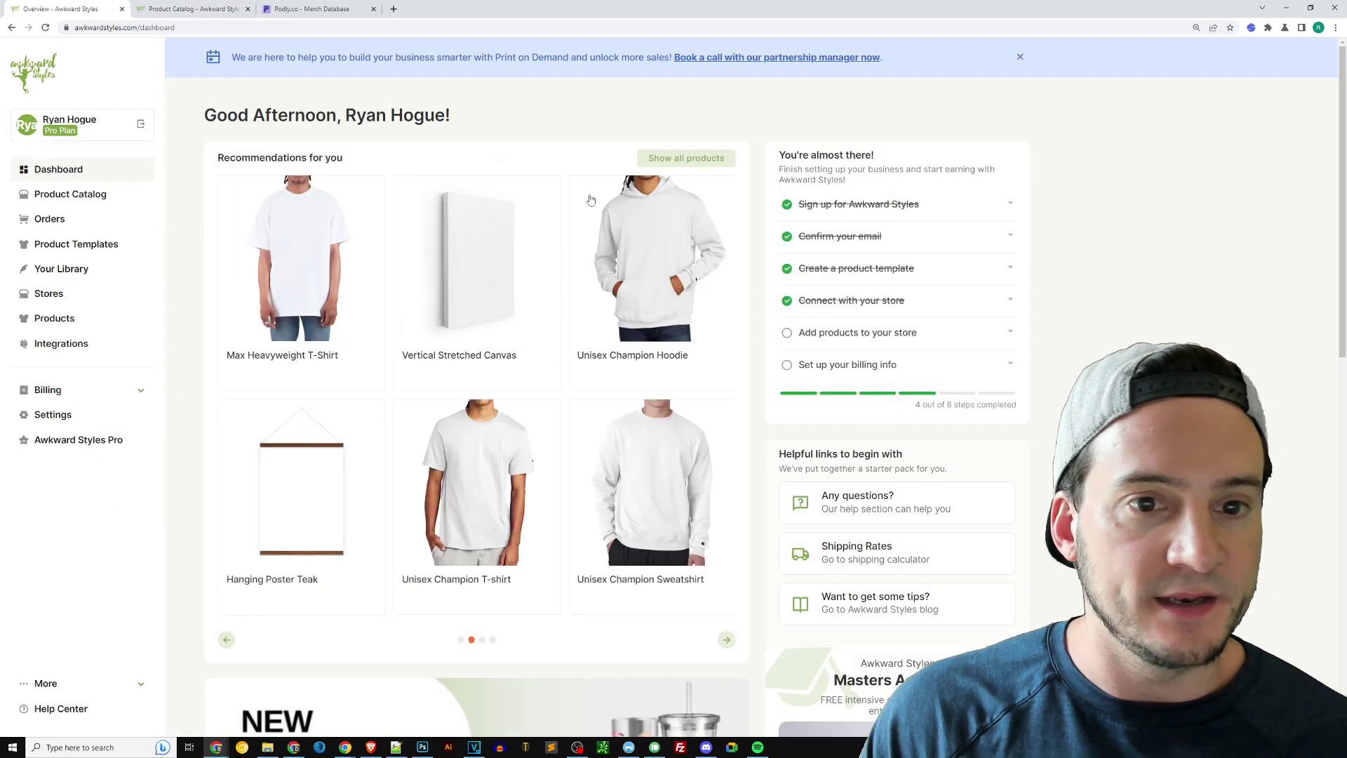
click(460, 639)
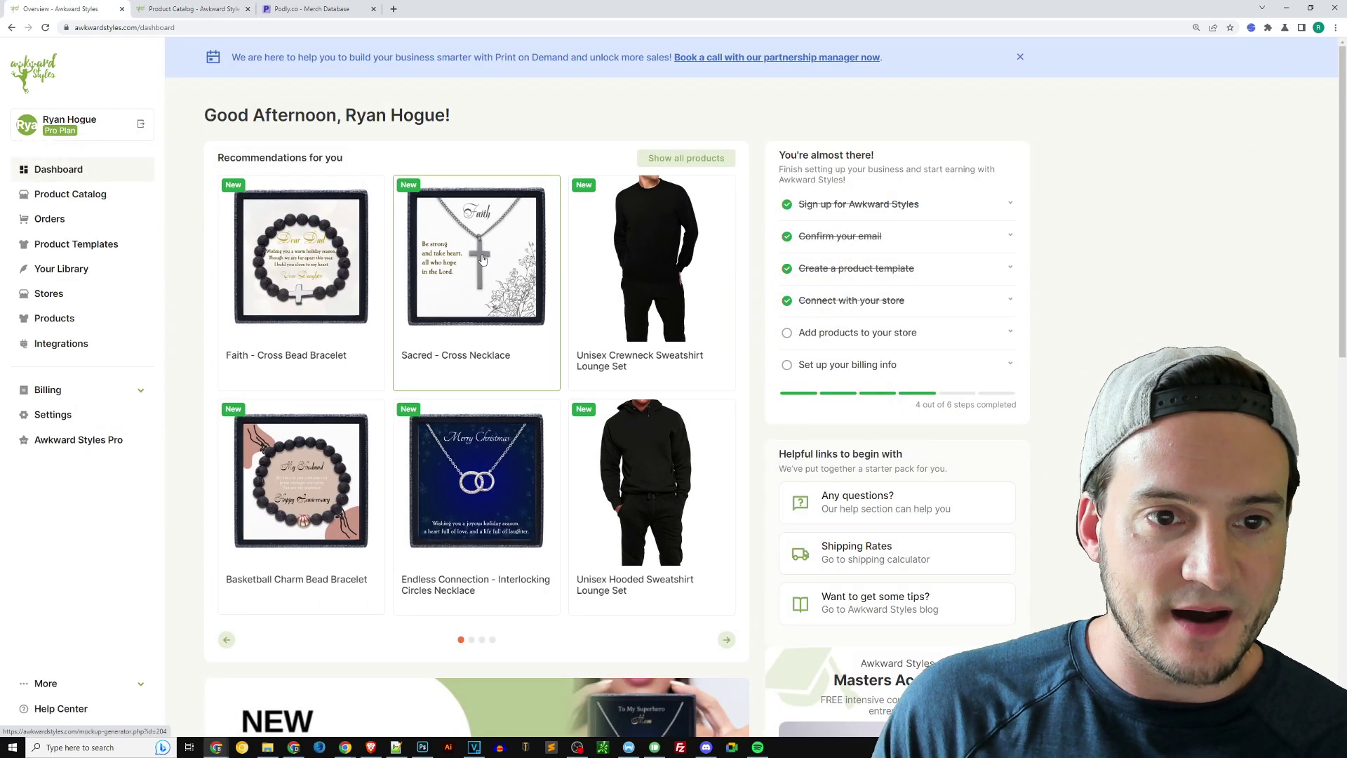
click(482, 260)
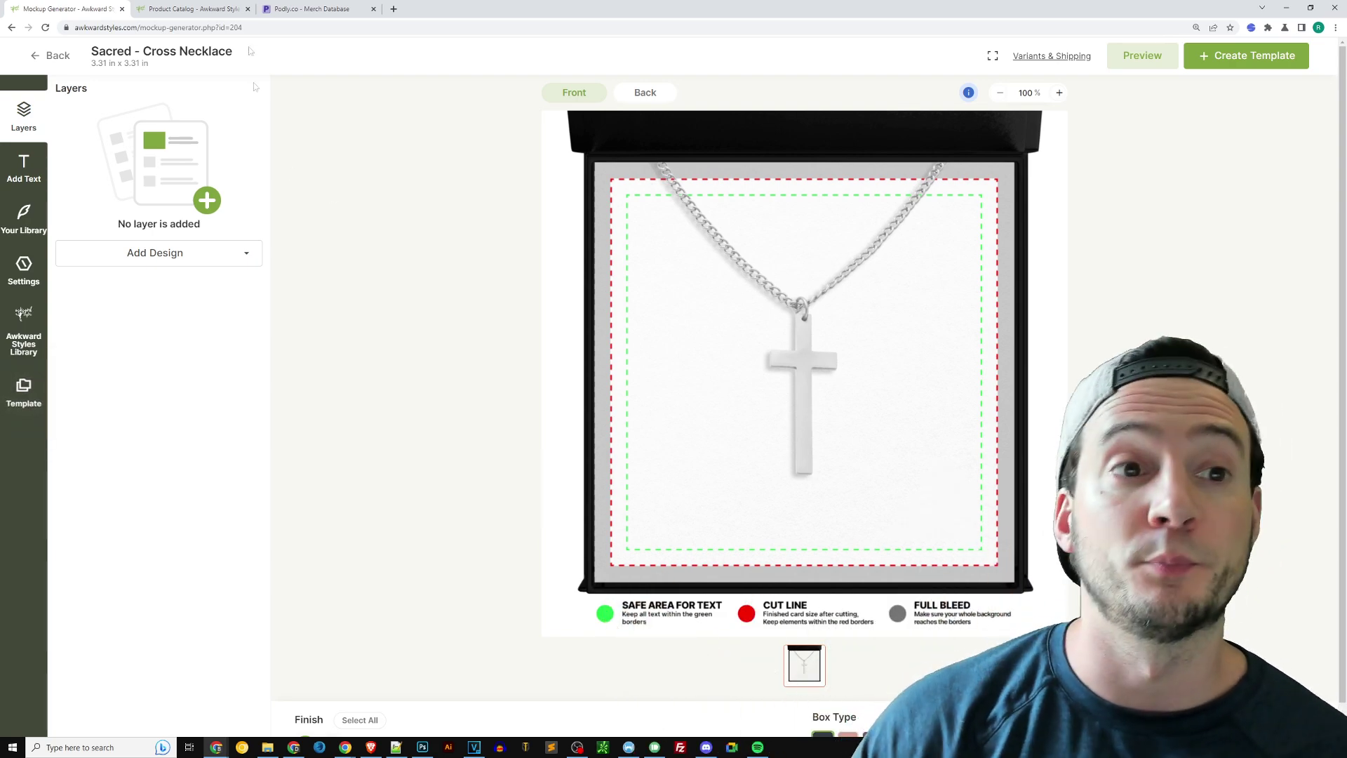
Step: Check the price of the Sacred - Cross Necklace among the necklaces in the product catalog
click(237, 10)
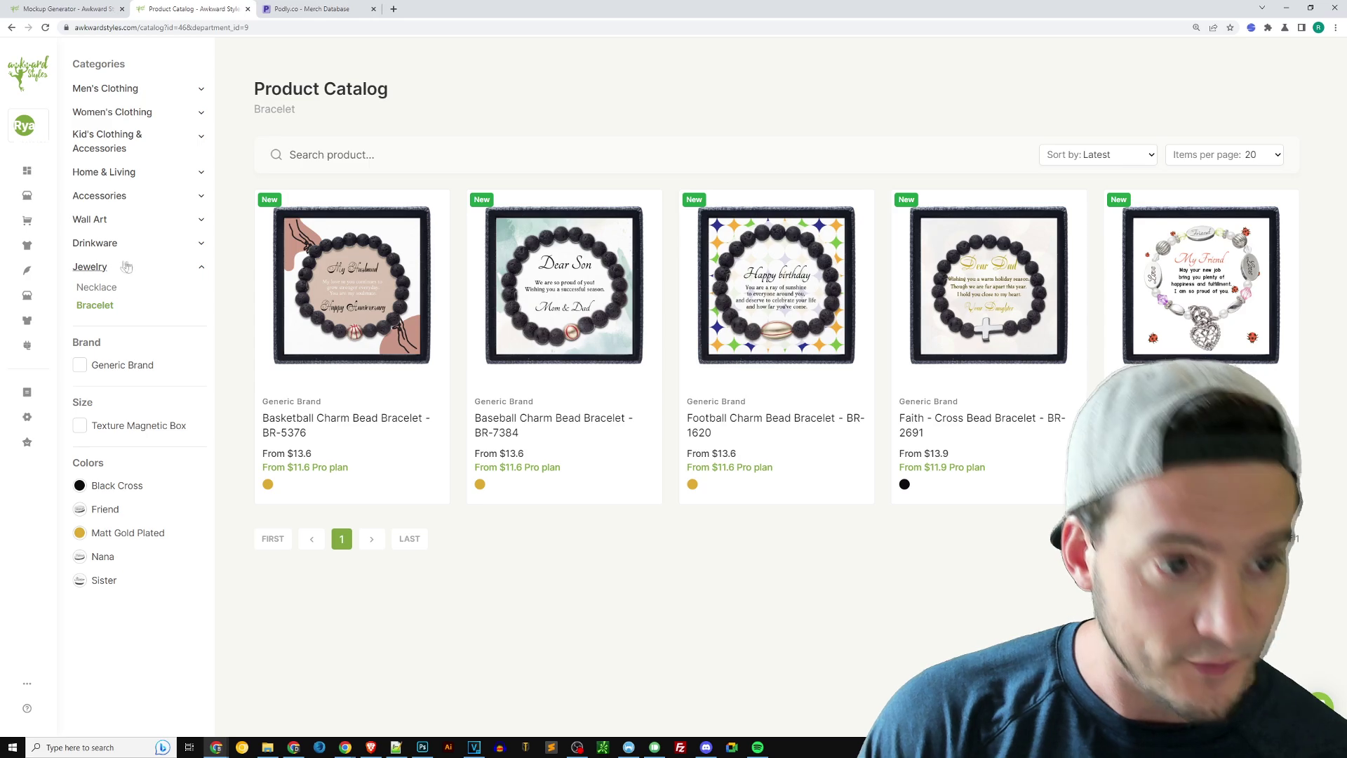
click(97, 287)
scroll(1193, 393, down, 5)
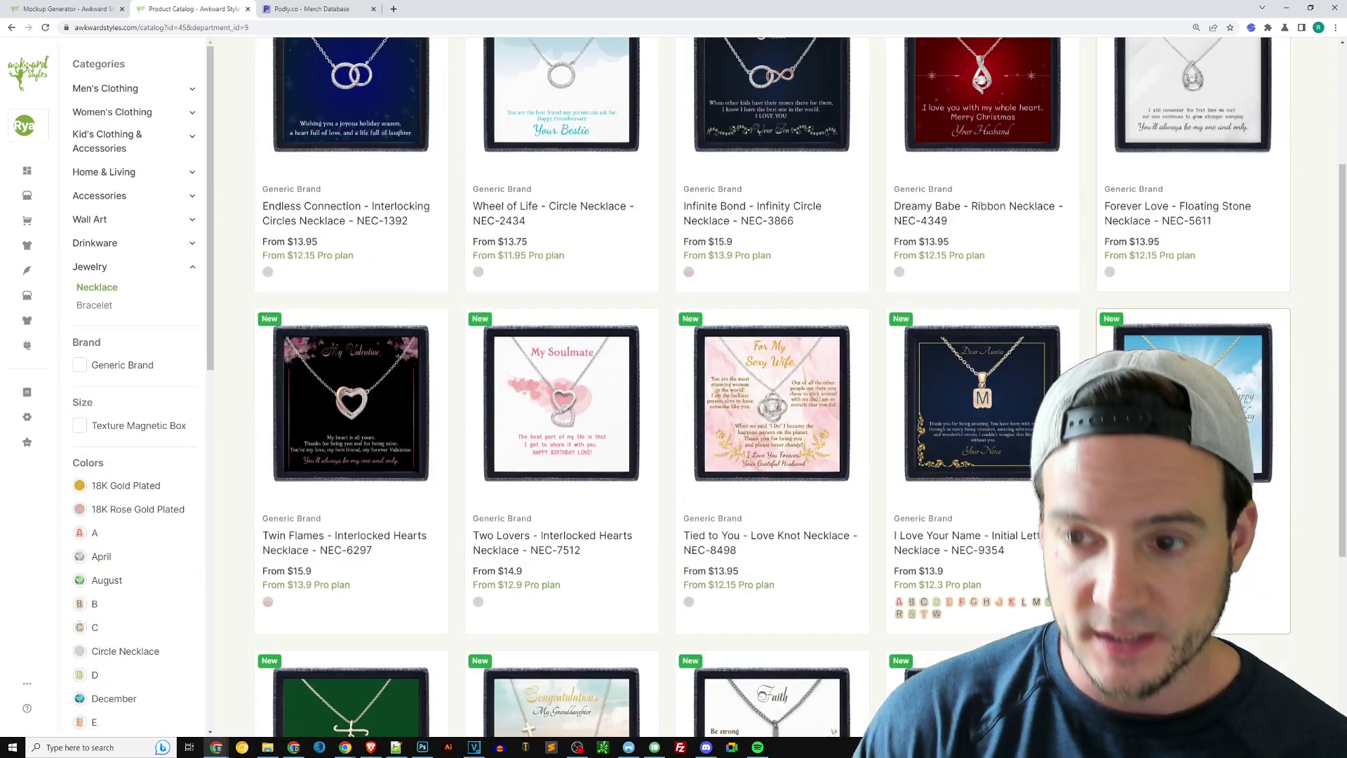
scroll(1192, 396, down, 3)
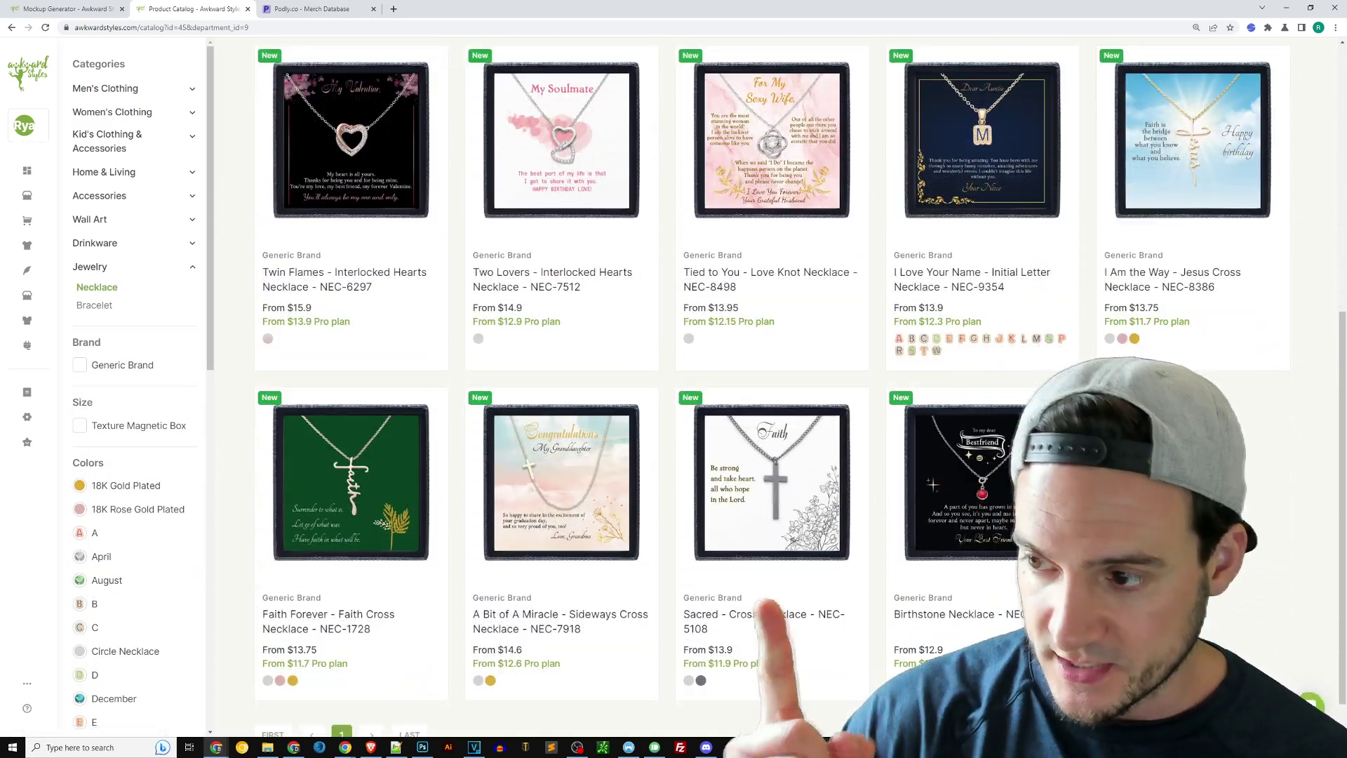
scroll(736, 617, down, 1)
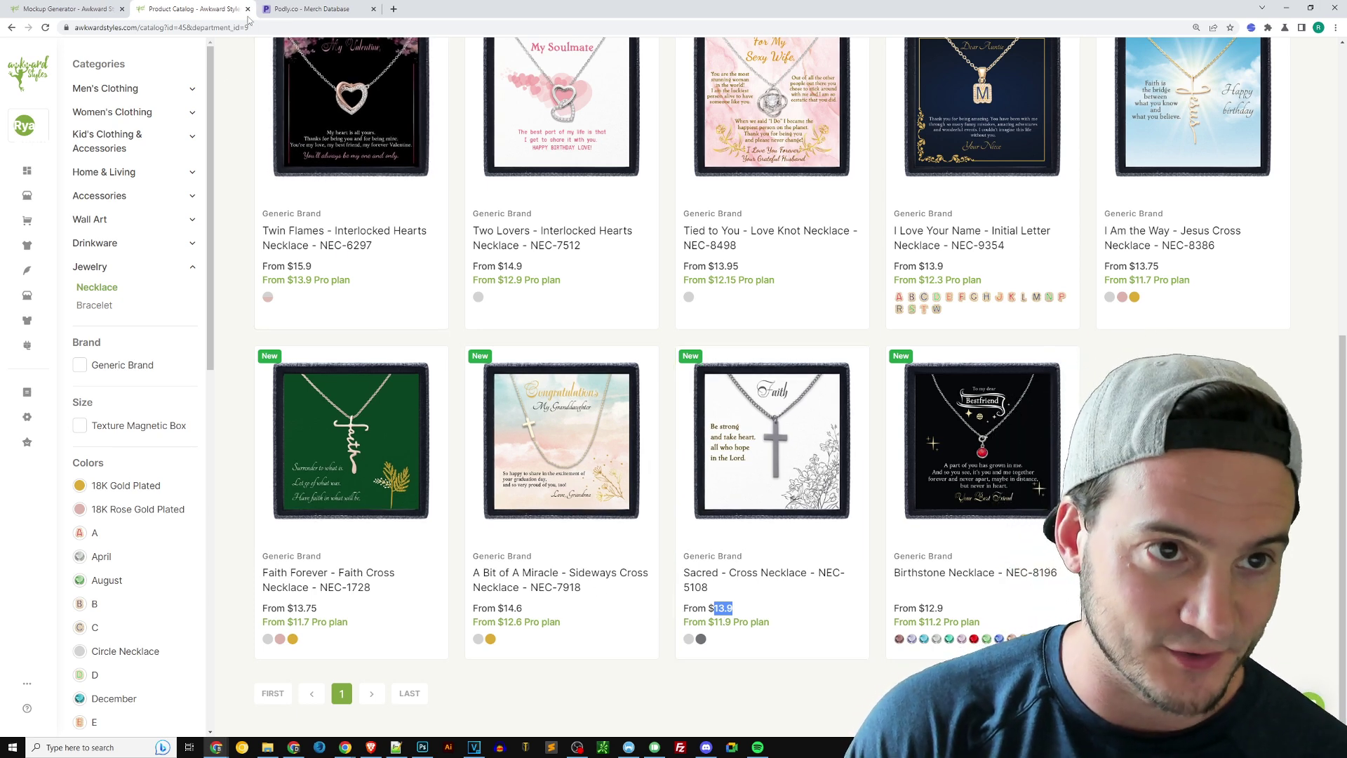
Step: Apply the pink and blue sky graduation template for a daughter to the Sacred - Cross Necklace card
click(85, 14)
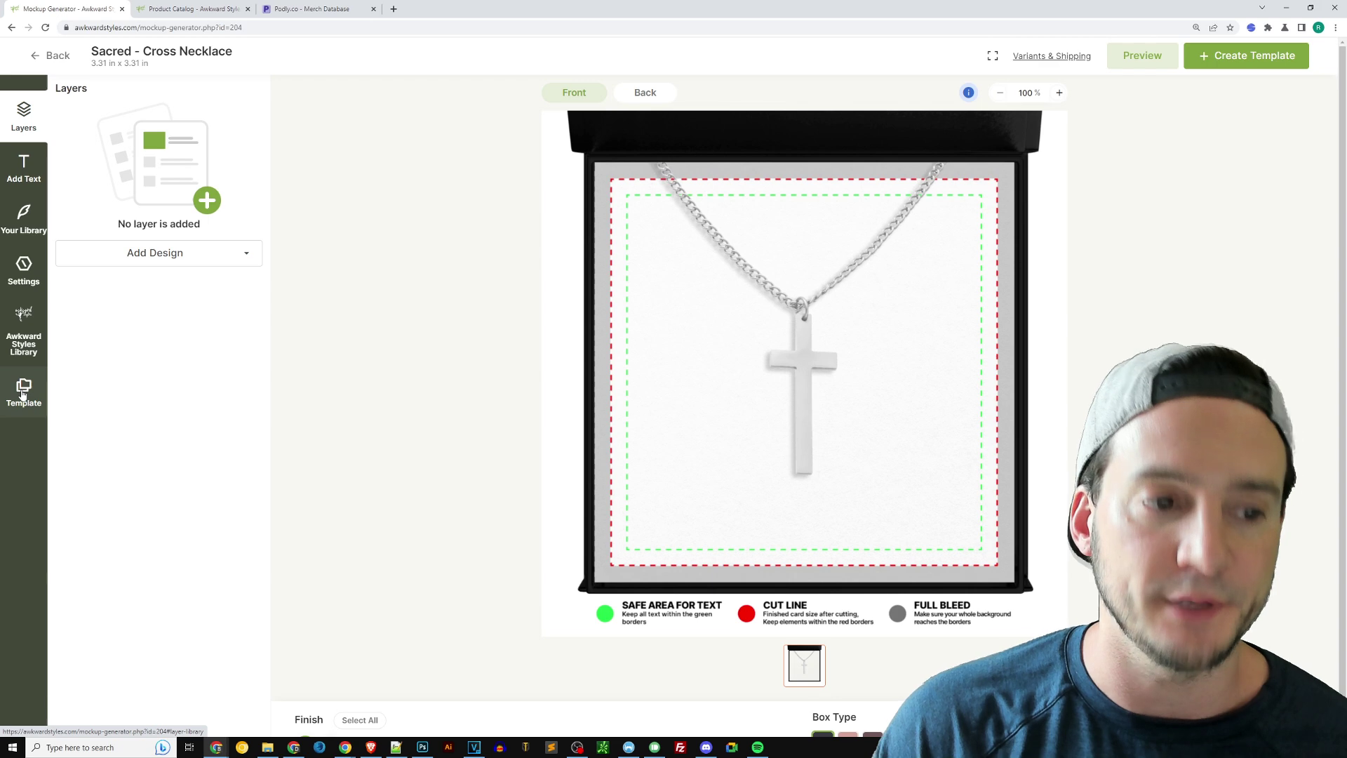
click(23, 394)
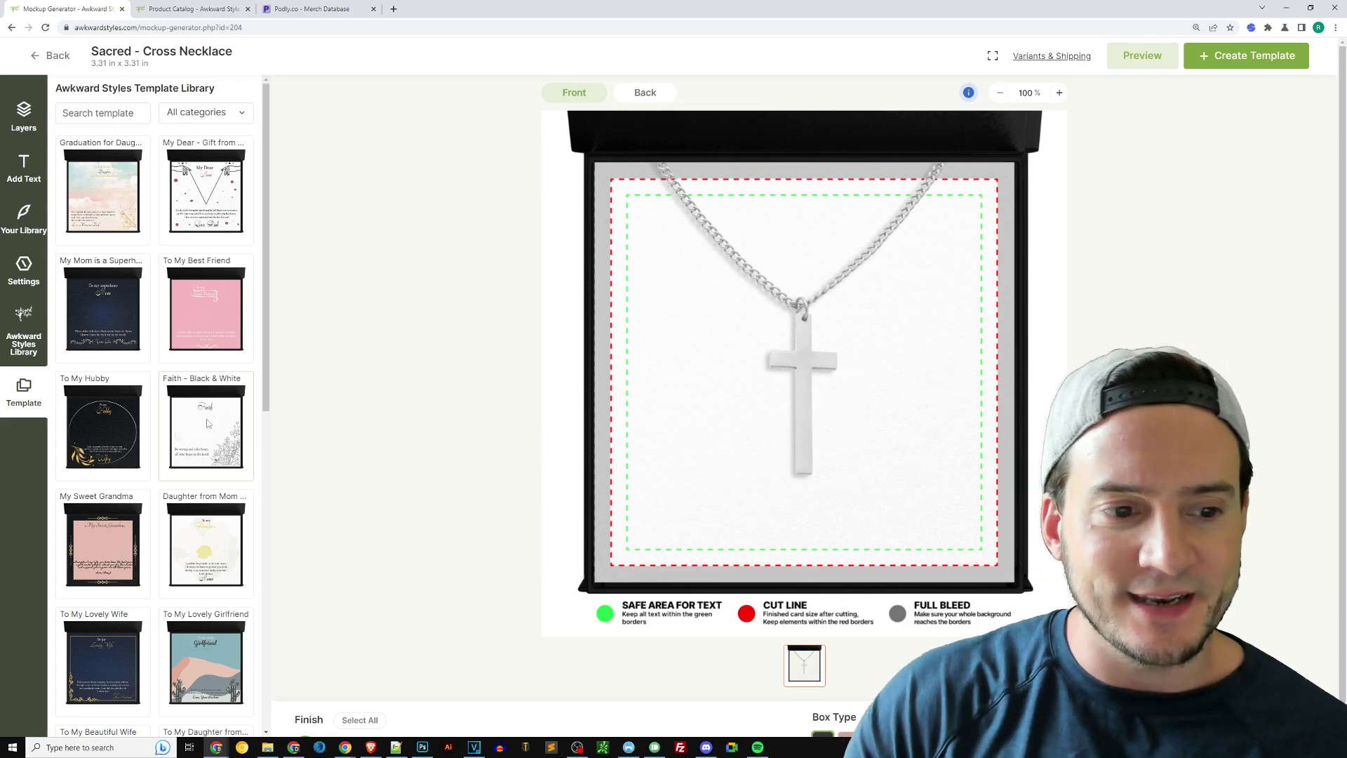
scroll(241, 398, down, 10)
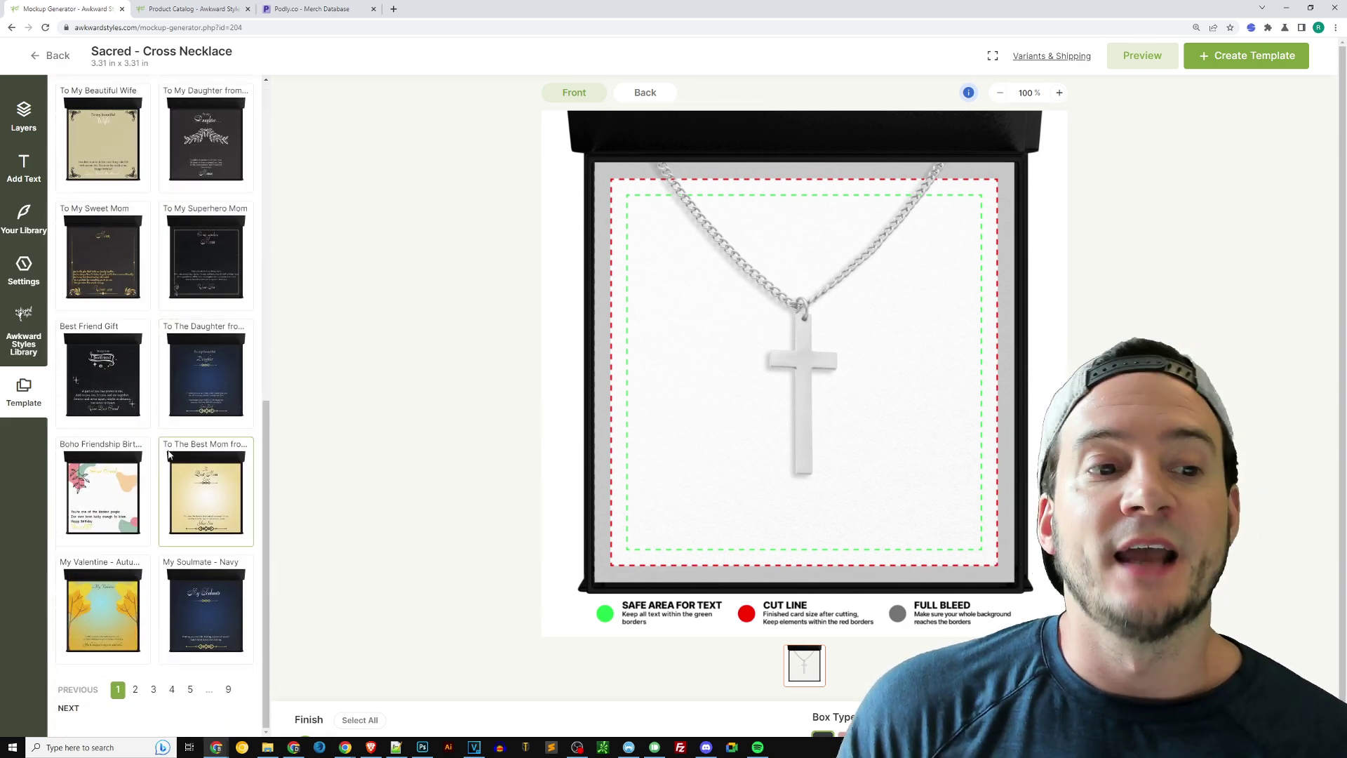
scroll(168, 454, up, 10)
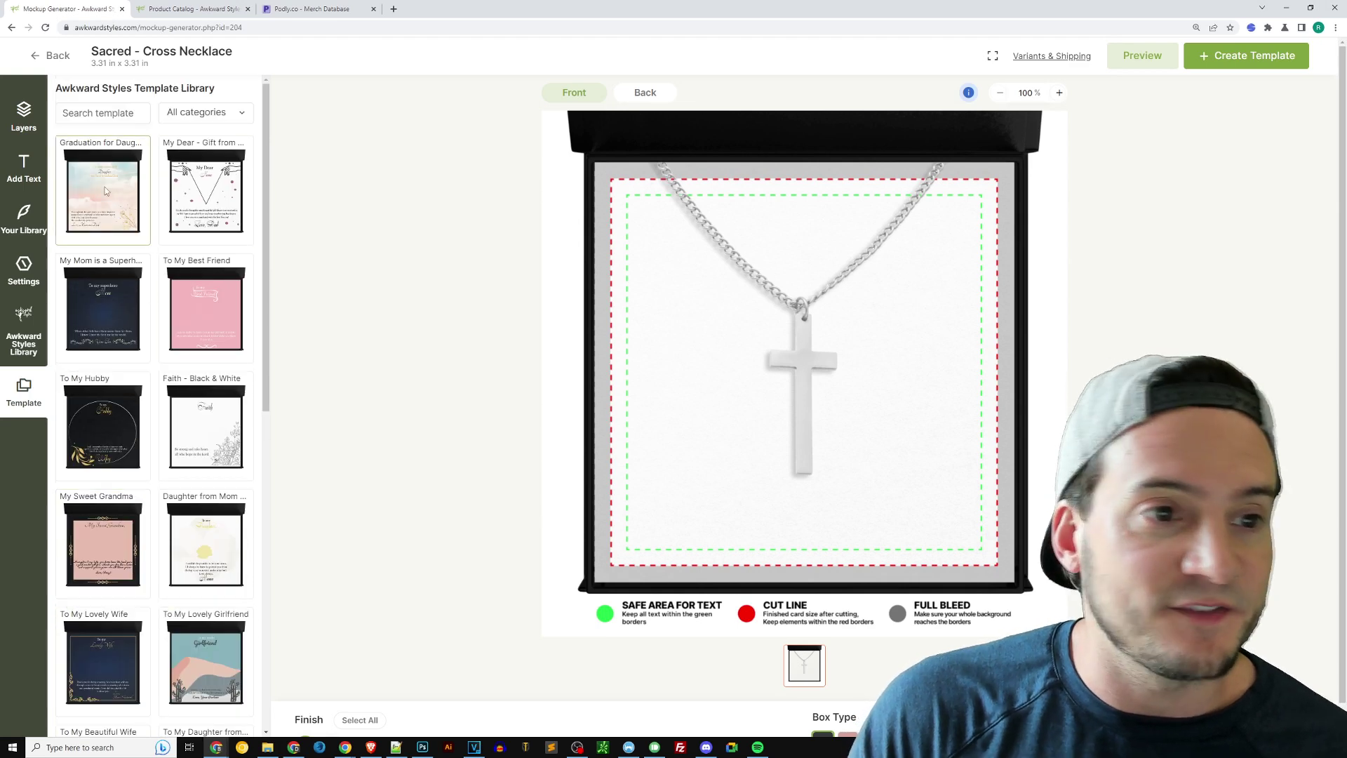
click(109, 203)
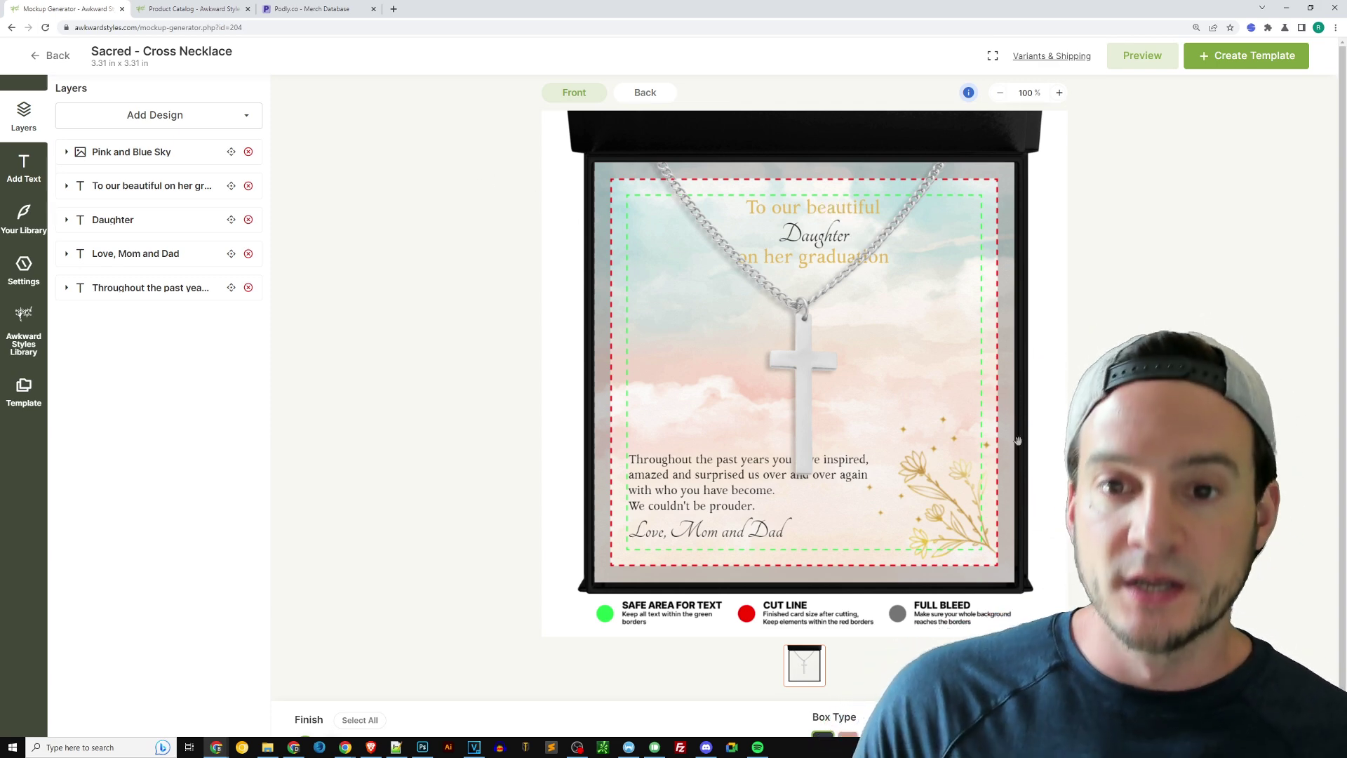
Step: Move the gold "To our beautiful on her graduation" text to about 1.06 in from the left and 0.30 in from the top
click(812, 241)
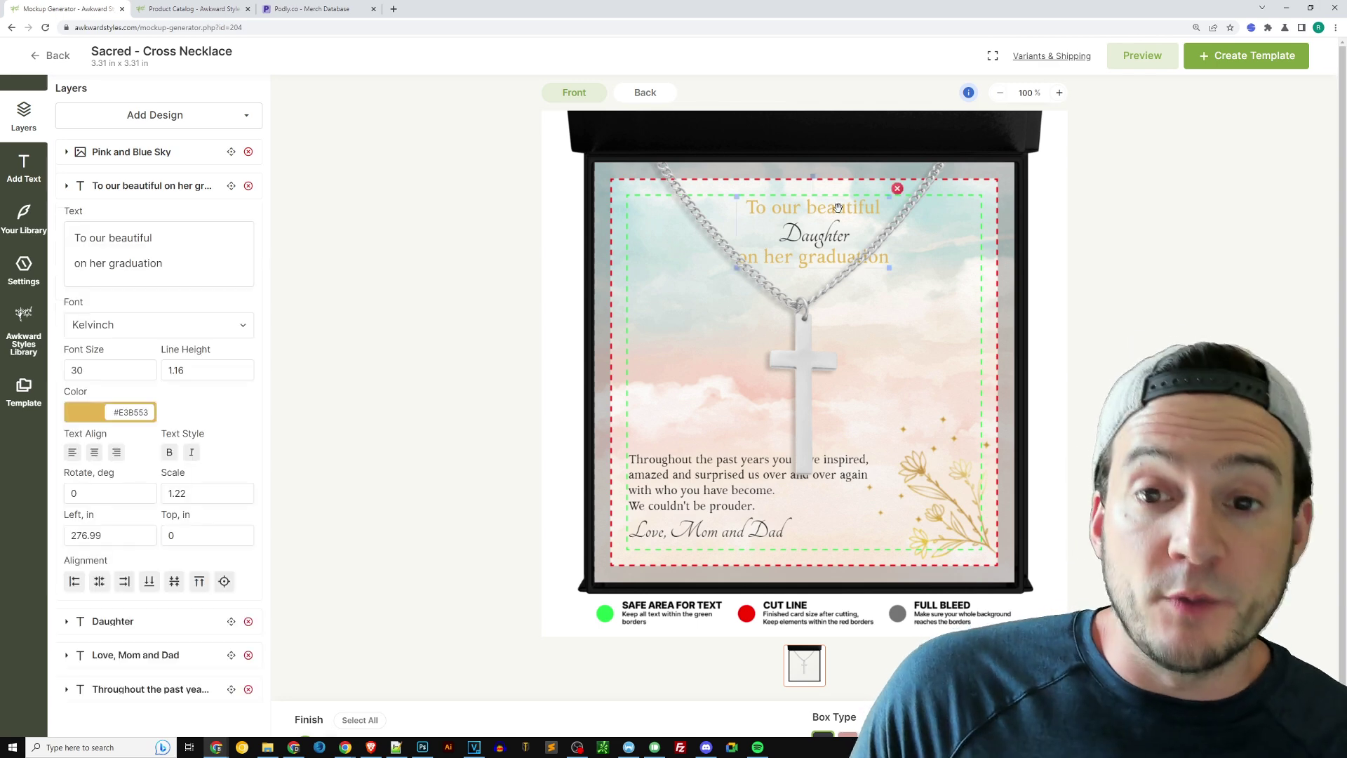
drag(811, 241, 815, 208)
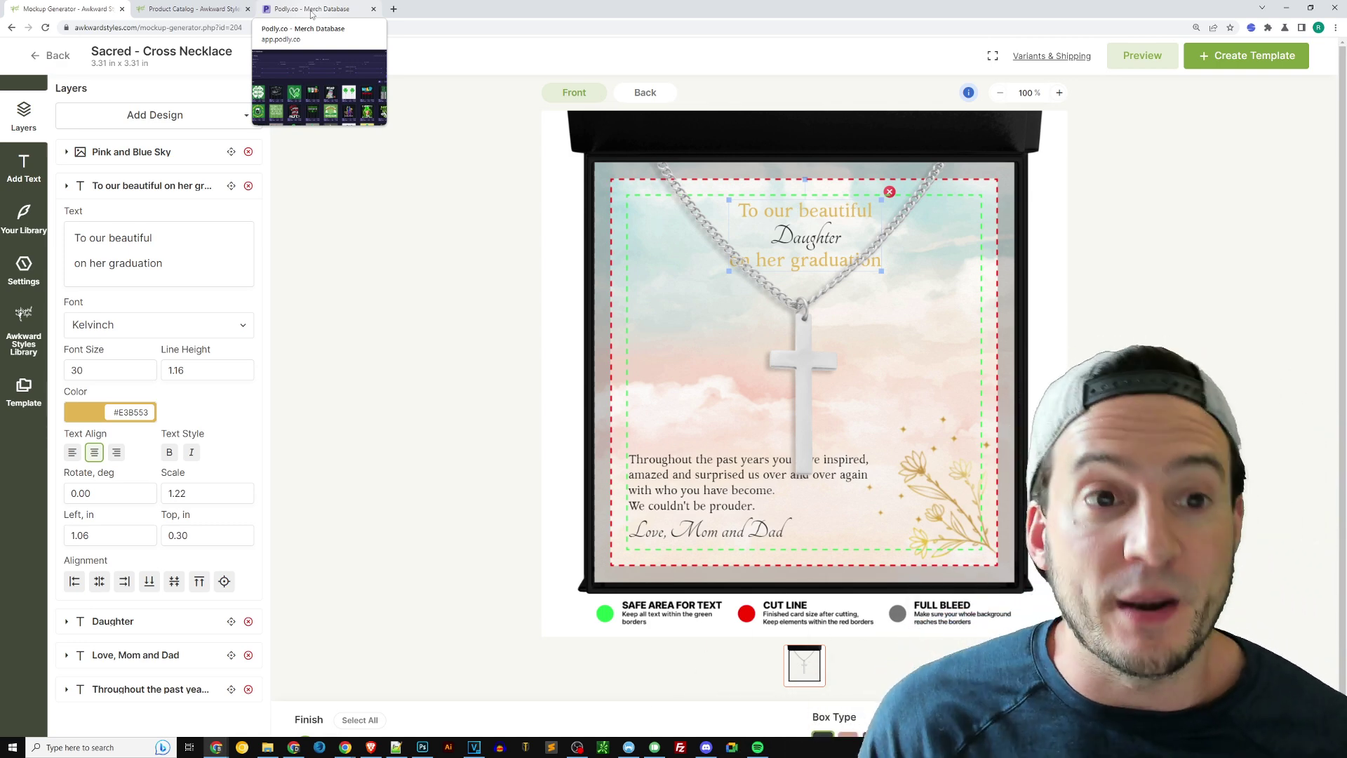
Step: Switch to Podly's Merch Database and search all clothing in the USA marketplace for "easter jesus" with the Default keyword match
click(307, 10)
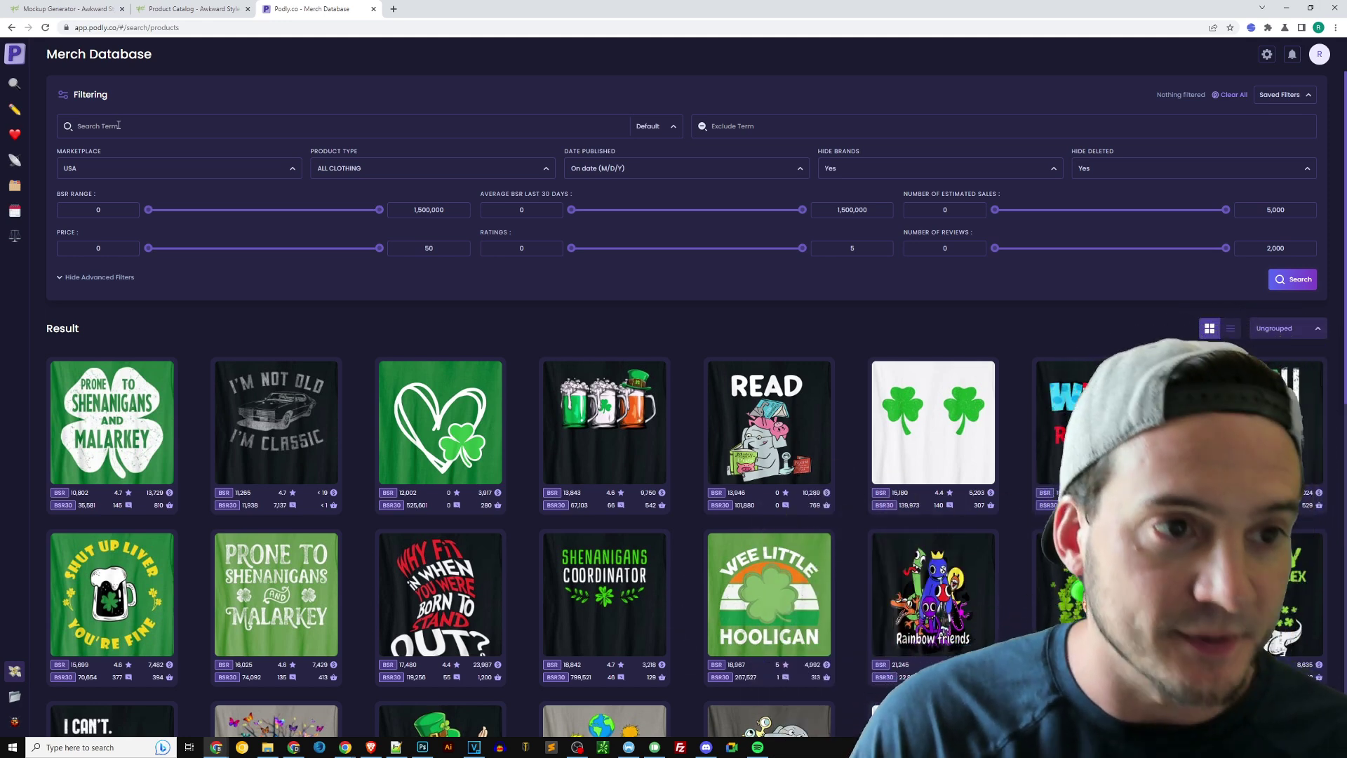
click(125, 125)
text(easter jesus)
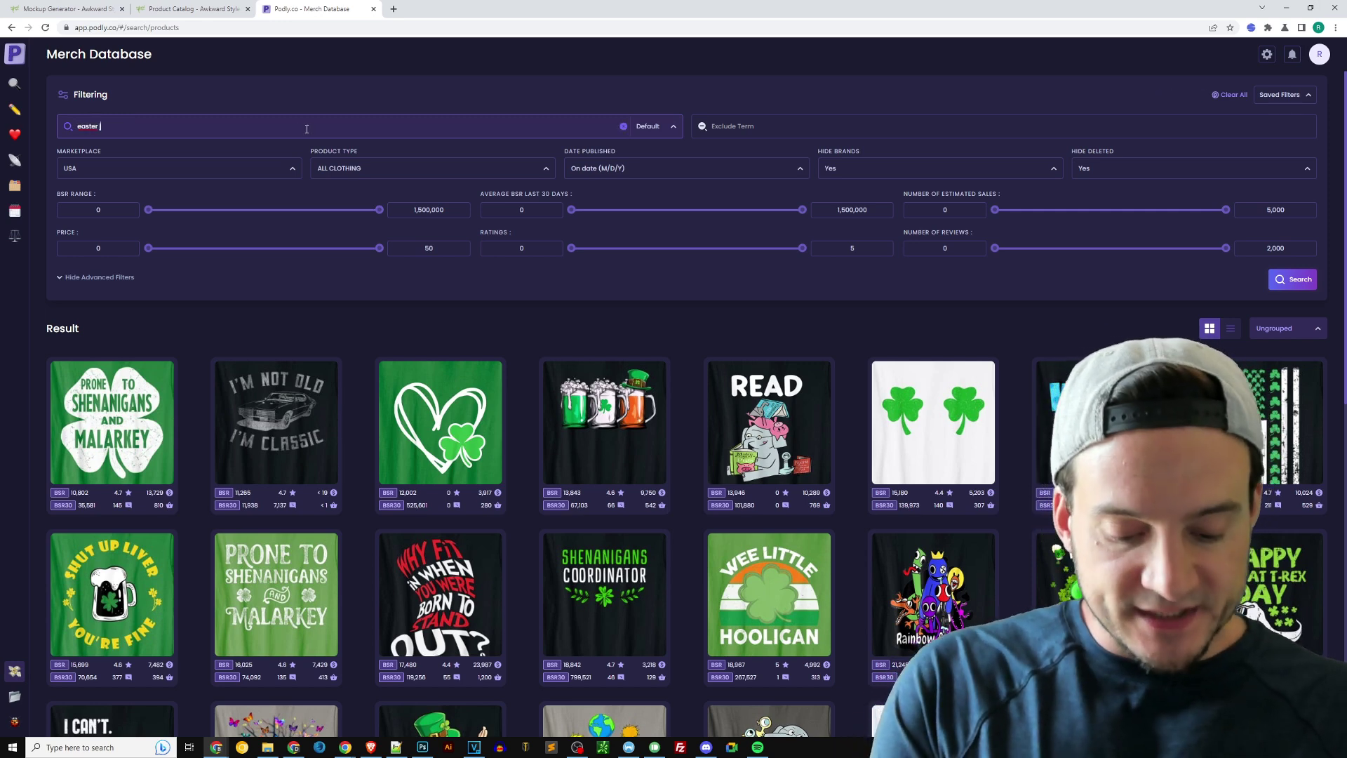
click(1284, 280)
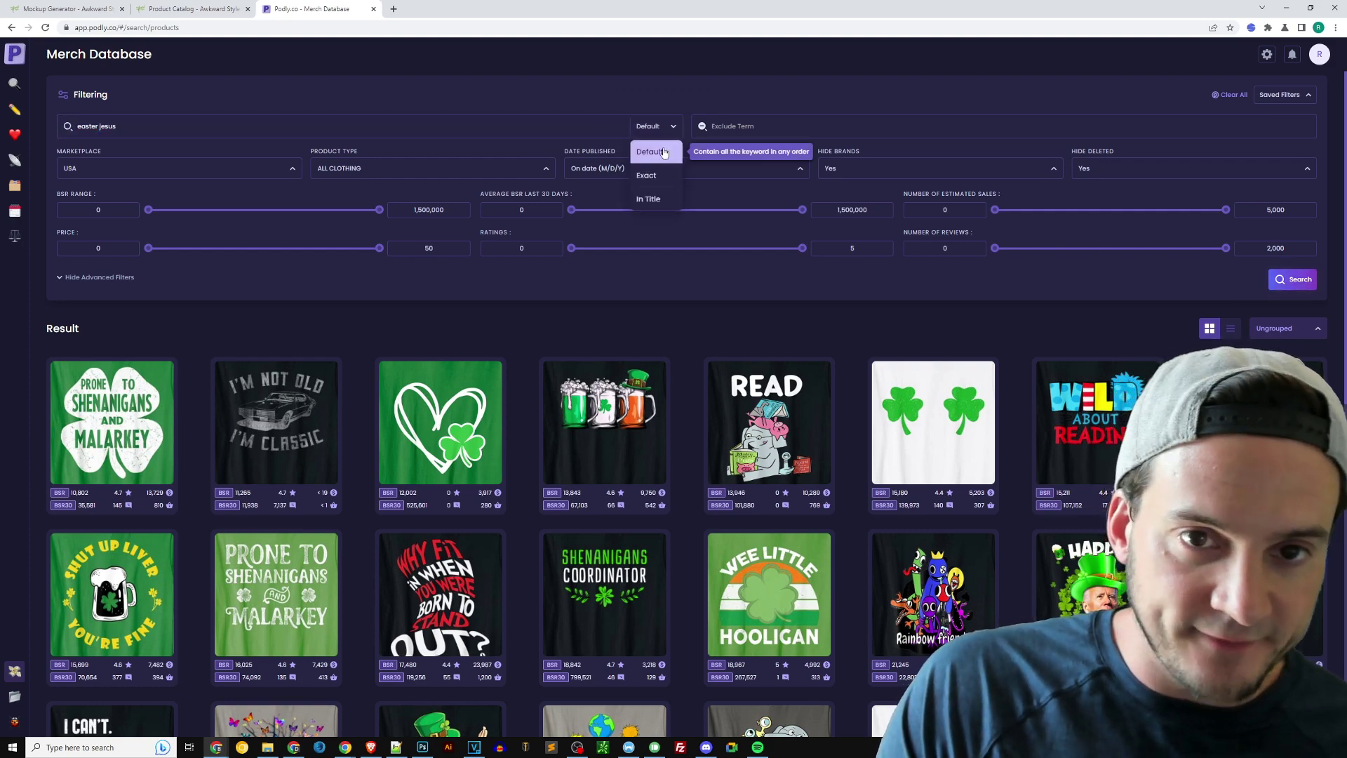
click(1291, 279)
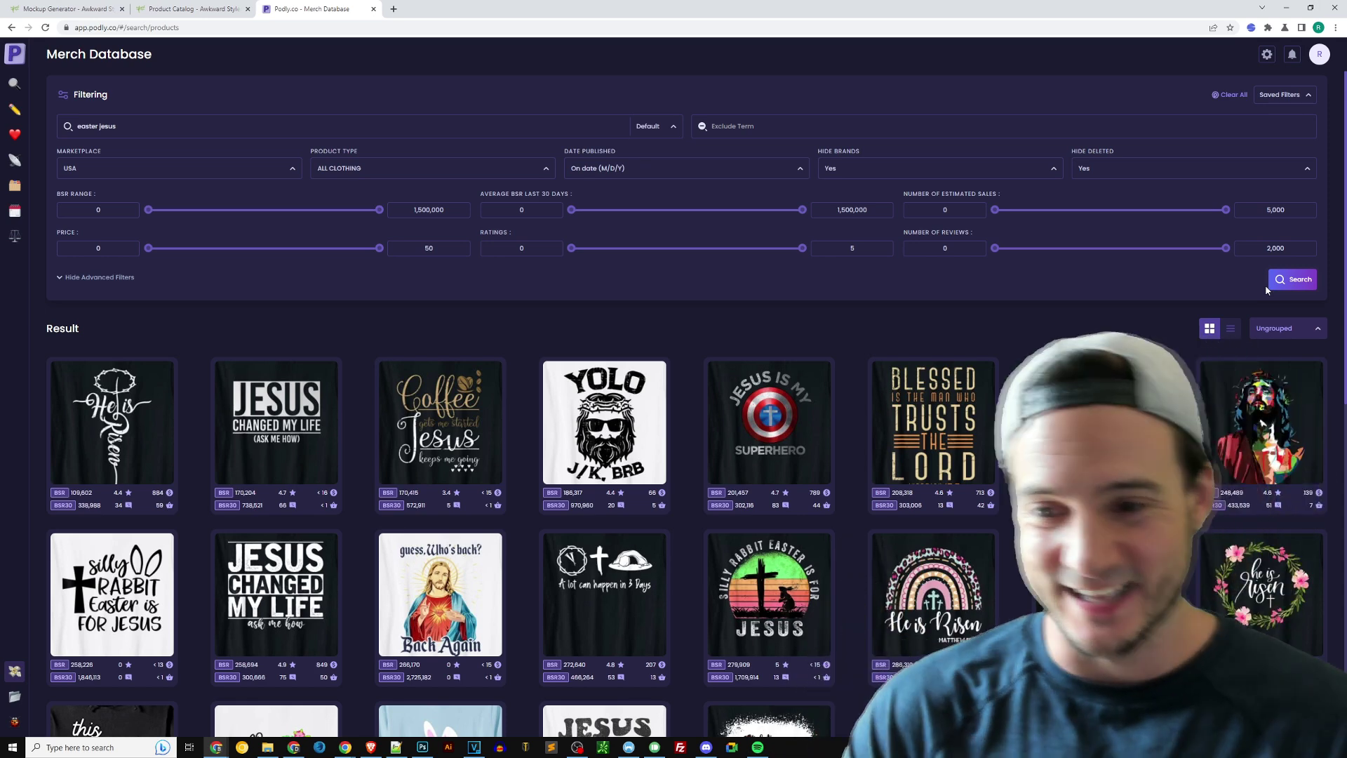
Step: Enlarge the Podly page to 150% and examine the Easter and Jesus designs in the results
scroll(533, 322, down, 2)
mouse_move(605, 316)
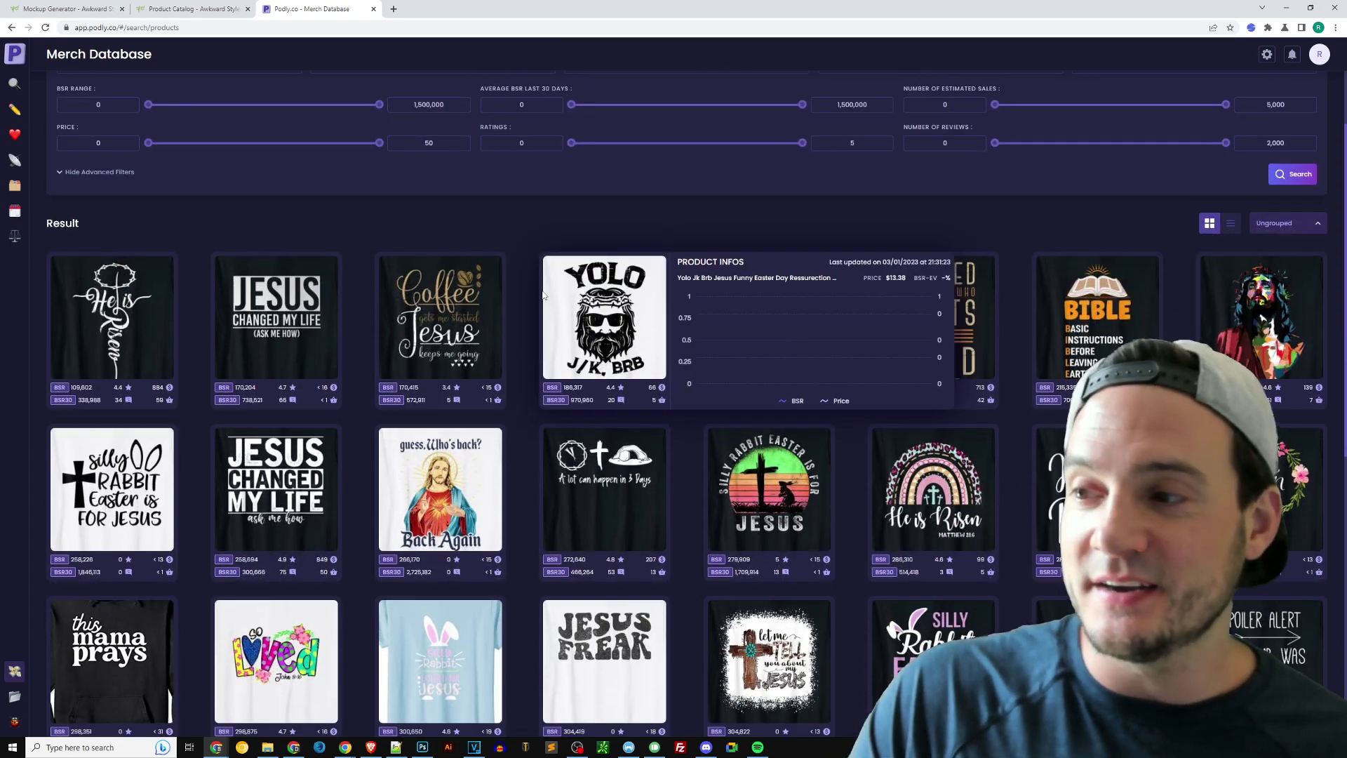
key(ctrl+plus)
key(ctrl+plus)
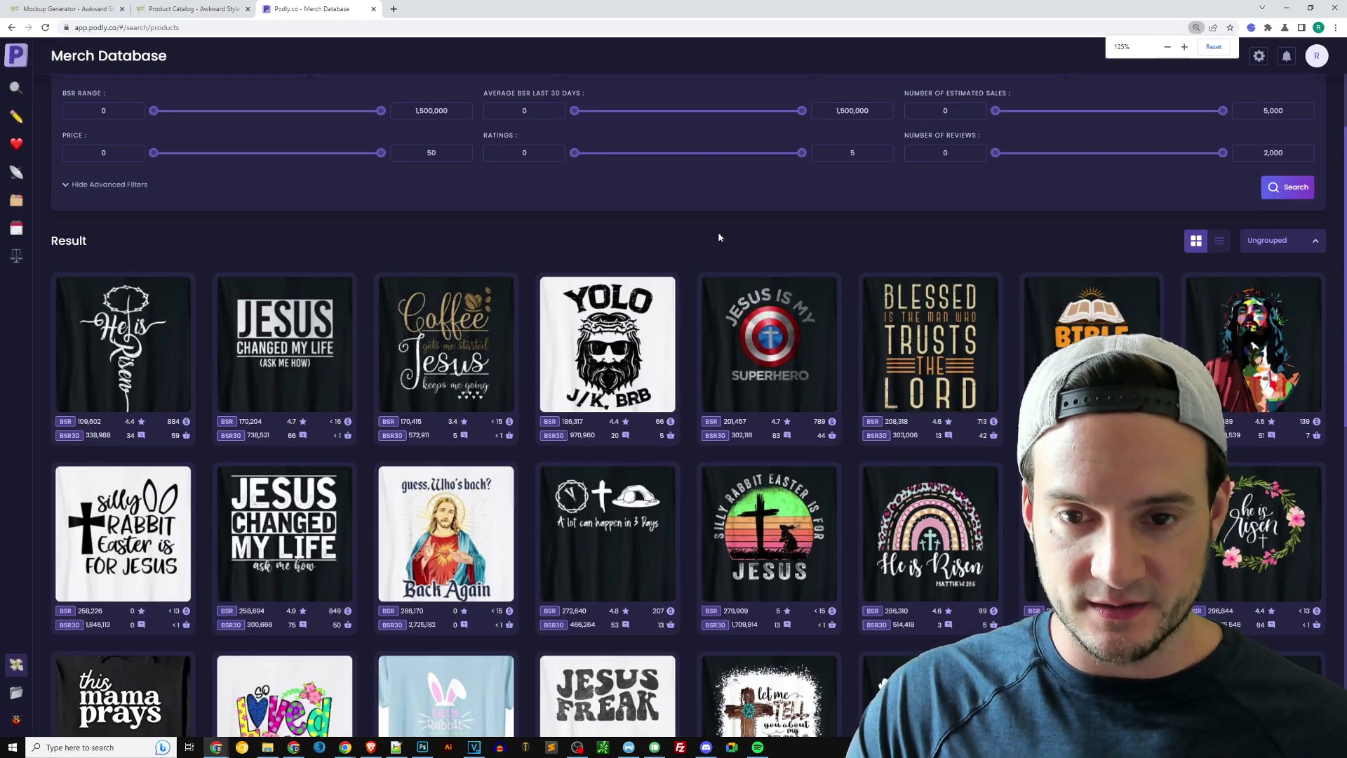
key(ctrl+plus)
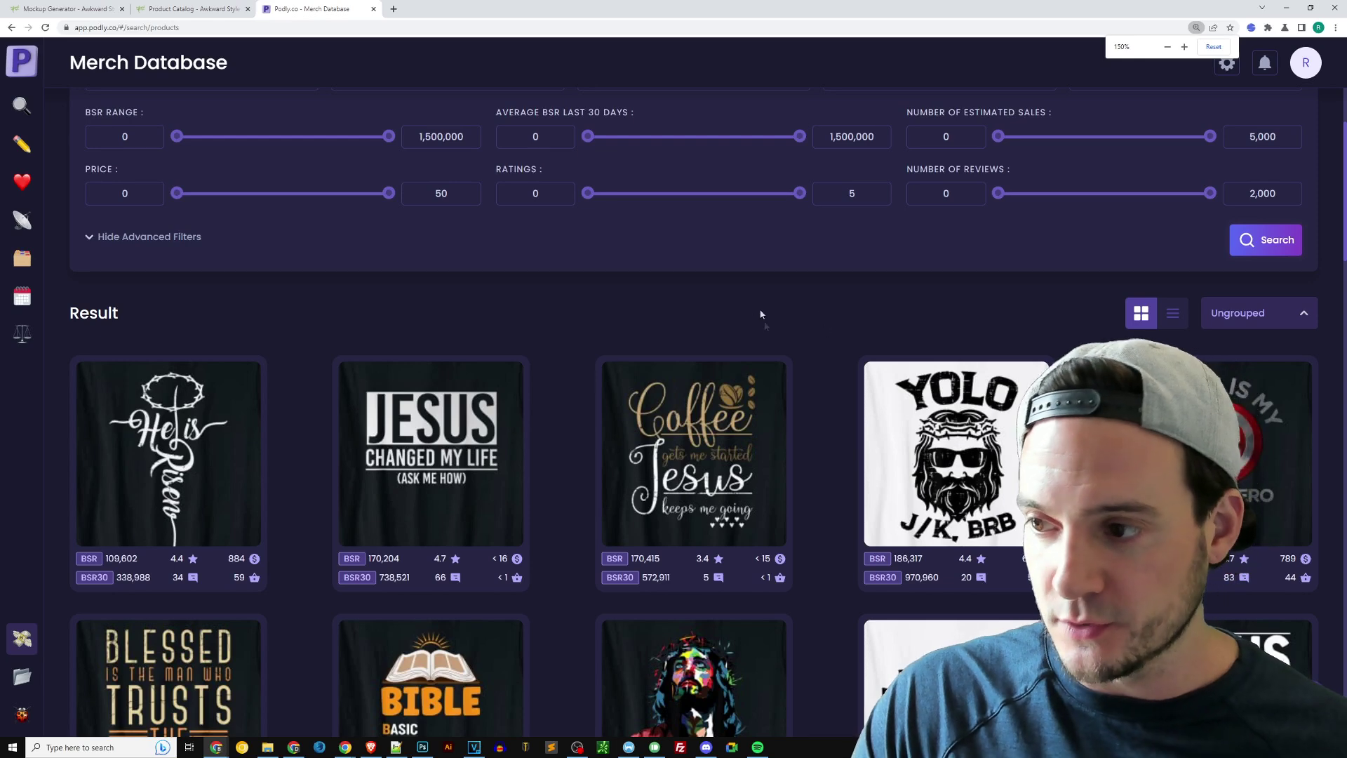
scroll(822, 319, down, 1)
scroll(823, 323, down, 1)
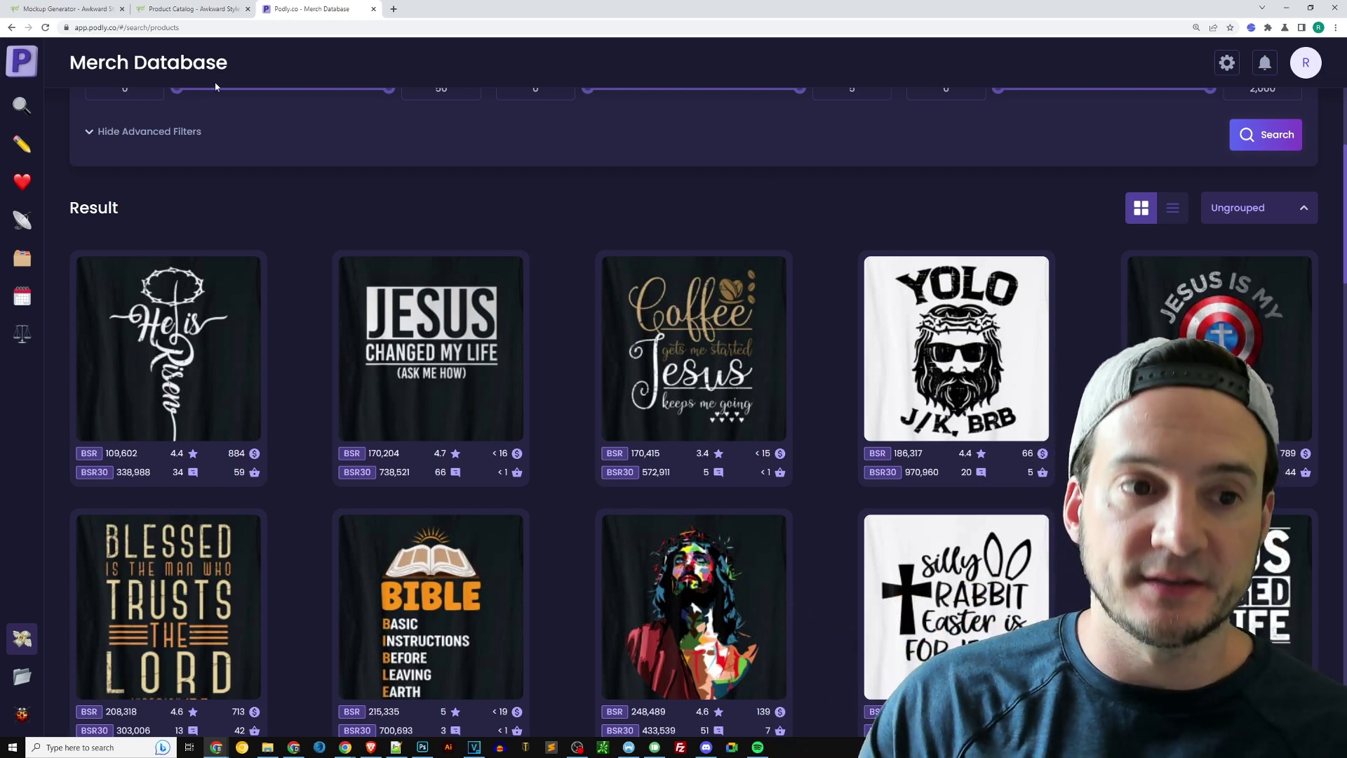
Step: Compare the necklace card design in the mockup generator with the Easter-themed designs in Podly
click(89, 10)
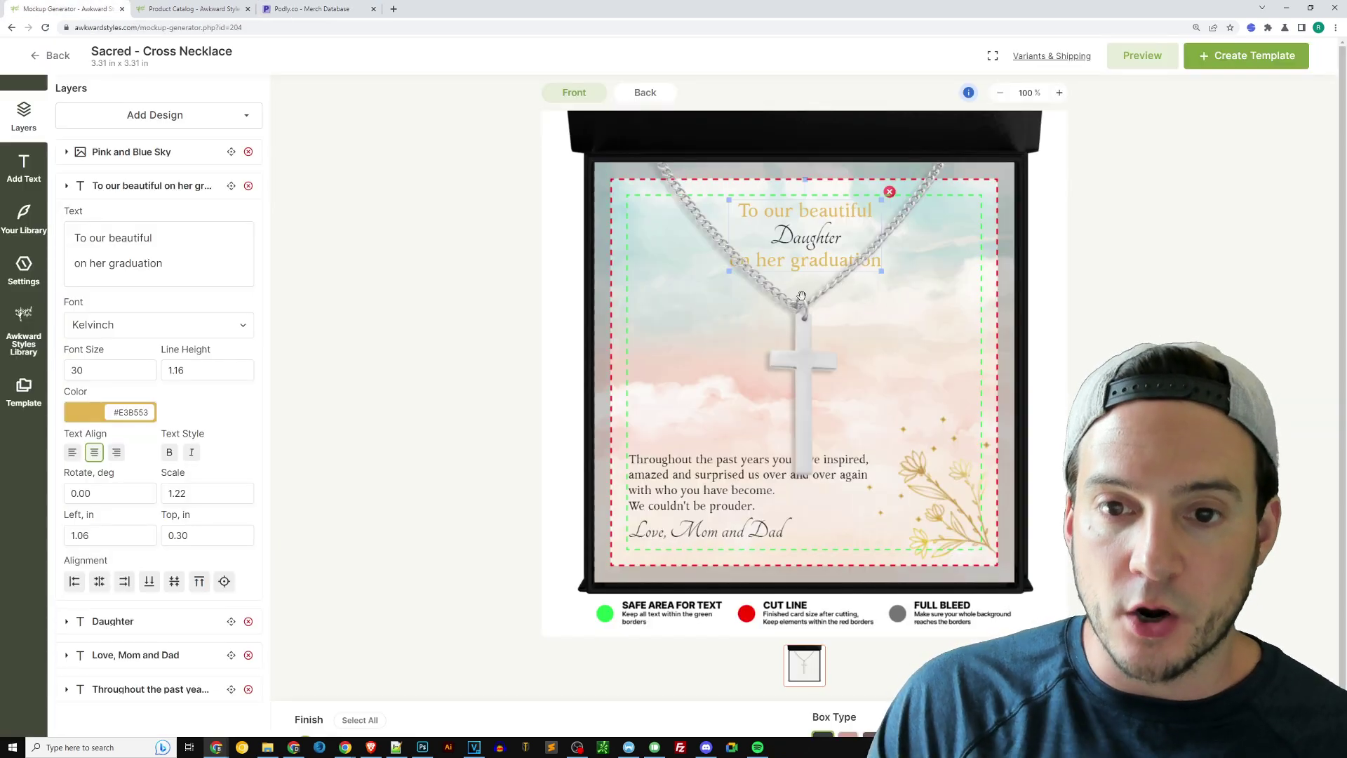
click(319, 10)
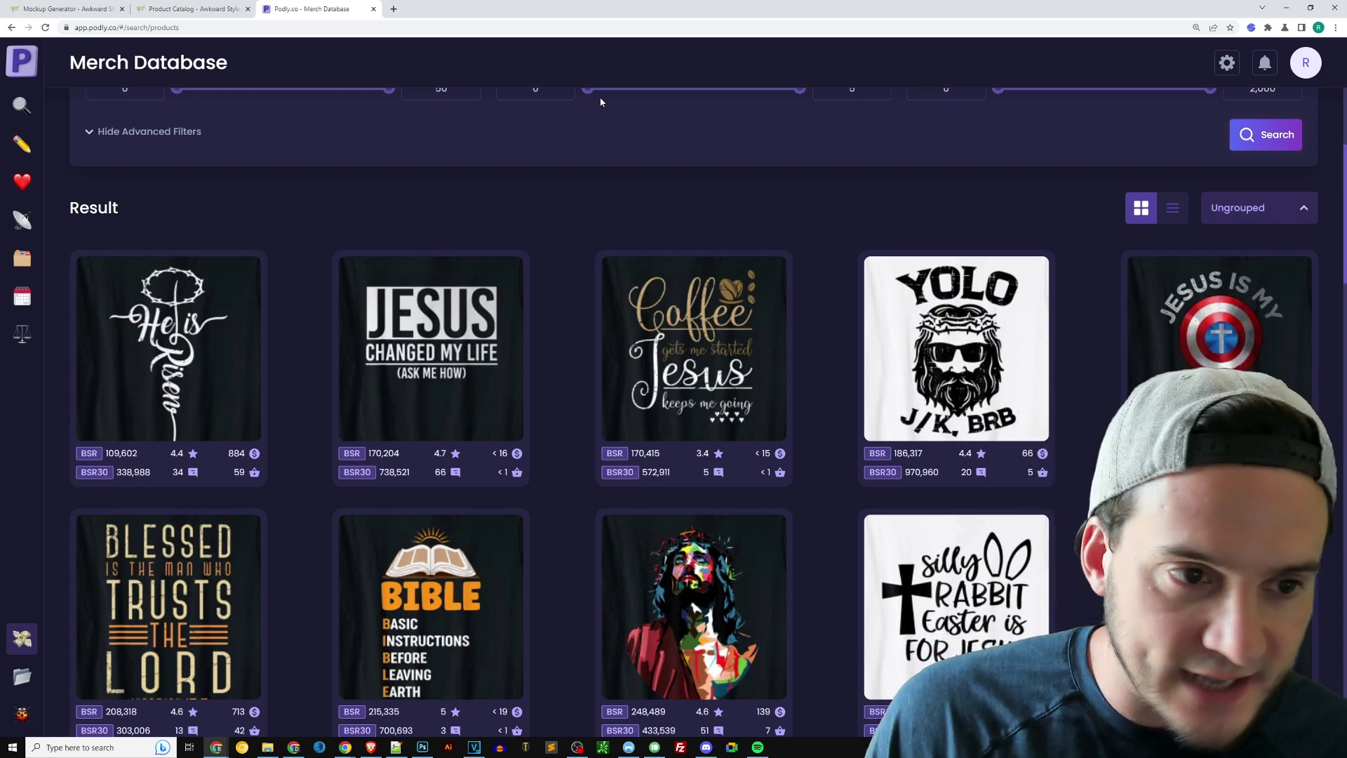
scroll(631, 160, down, 1)
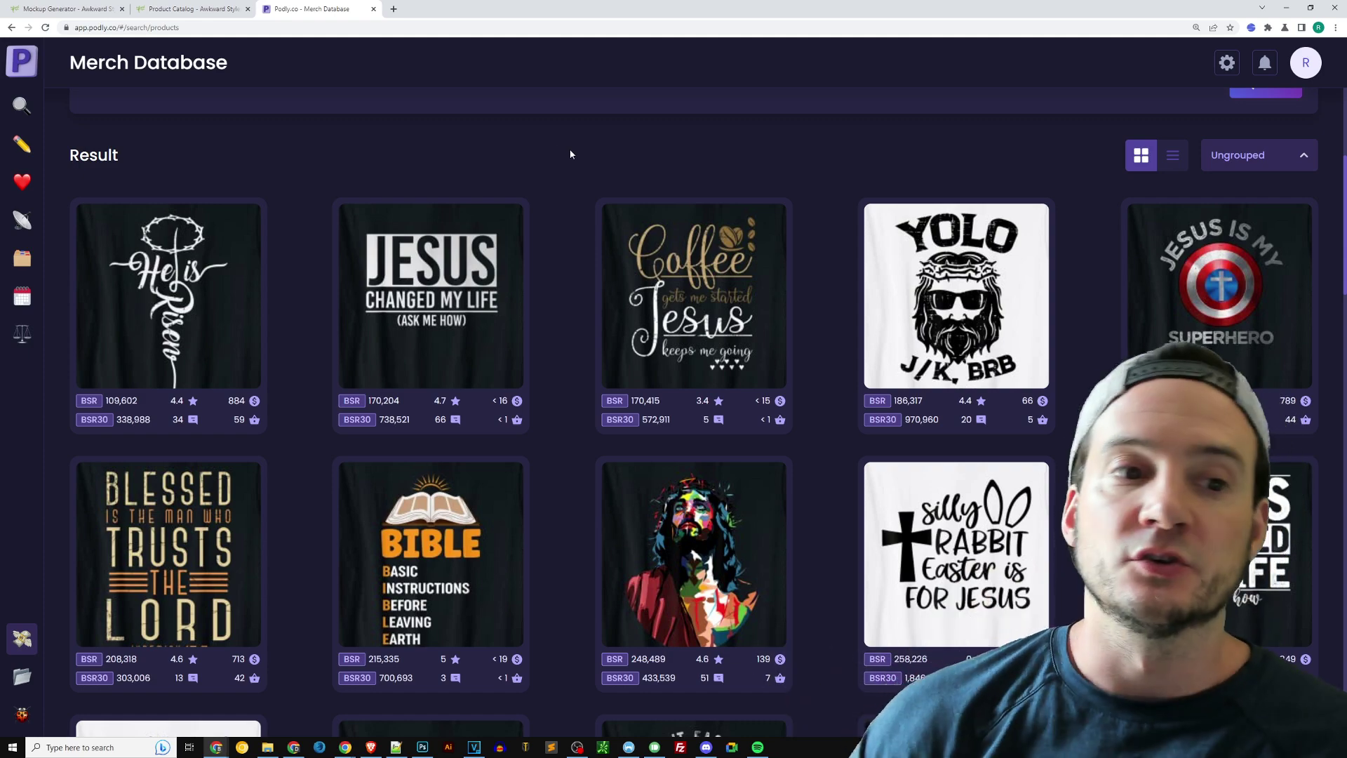
Step: Examine the Easter and Jesus shirt designs in Podly's results, including the product information for the "He is Risen" cross design
scroll(569, 154, down, 2)
mouse_move(189, 168)
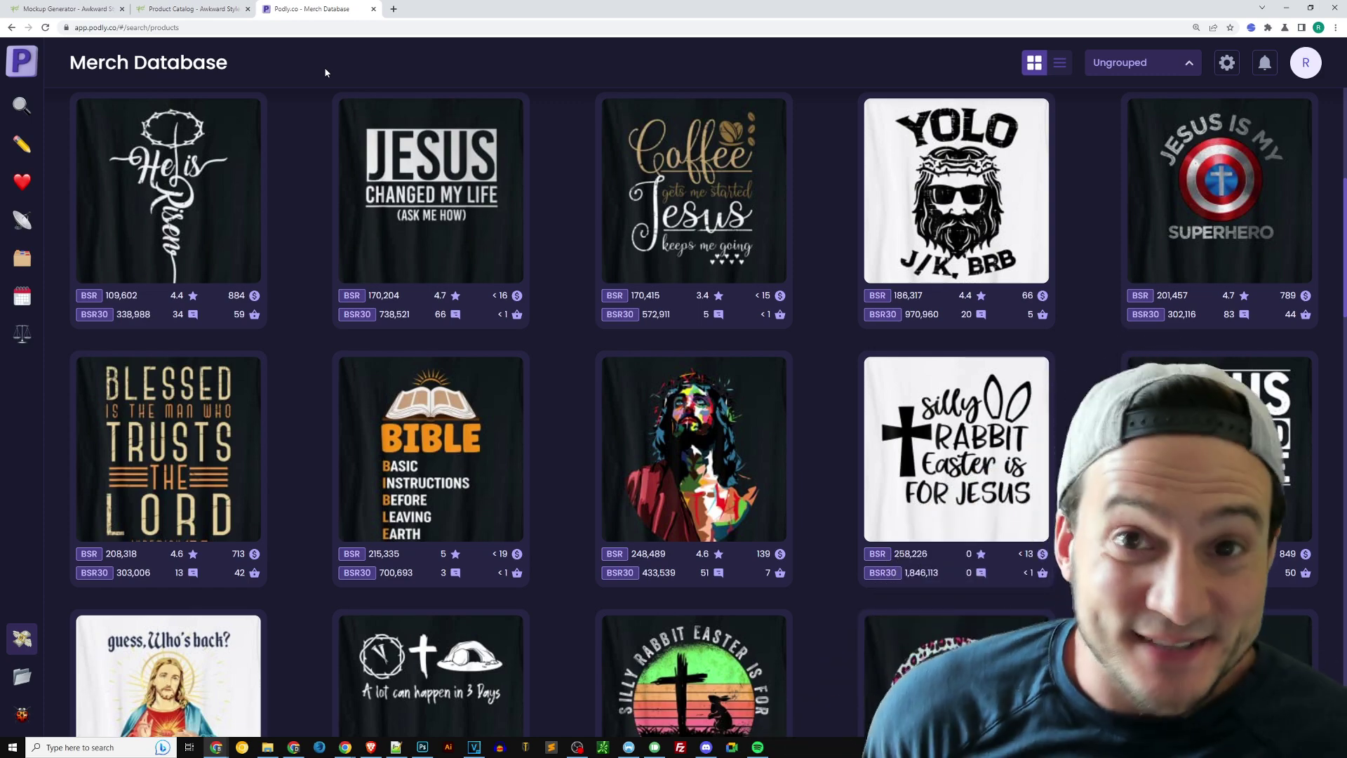
click(64, 10)
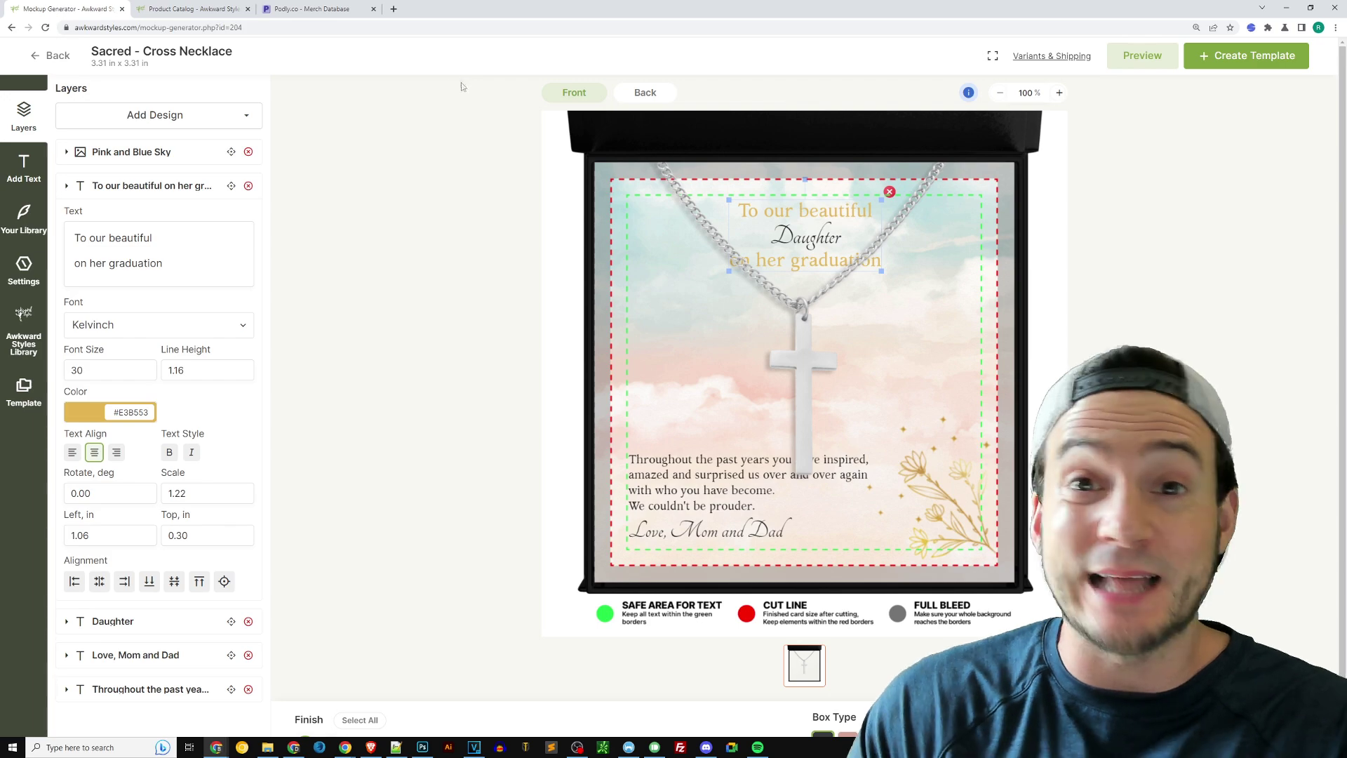
click(319, 10)
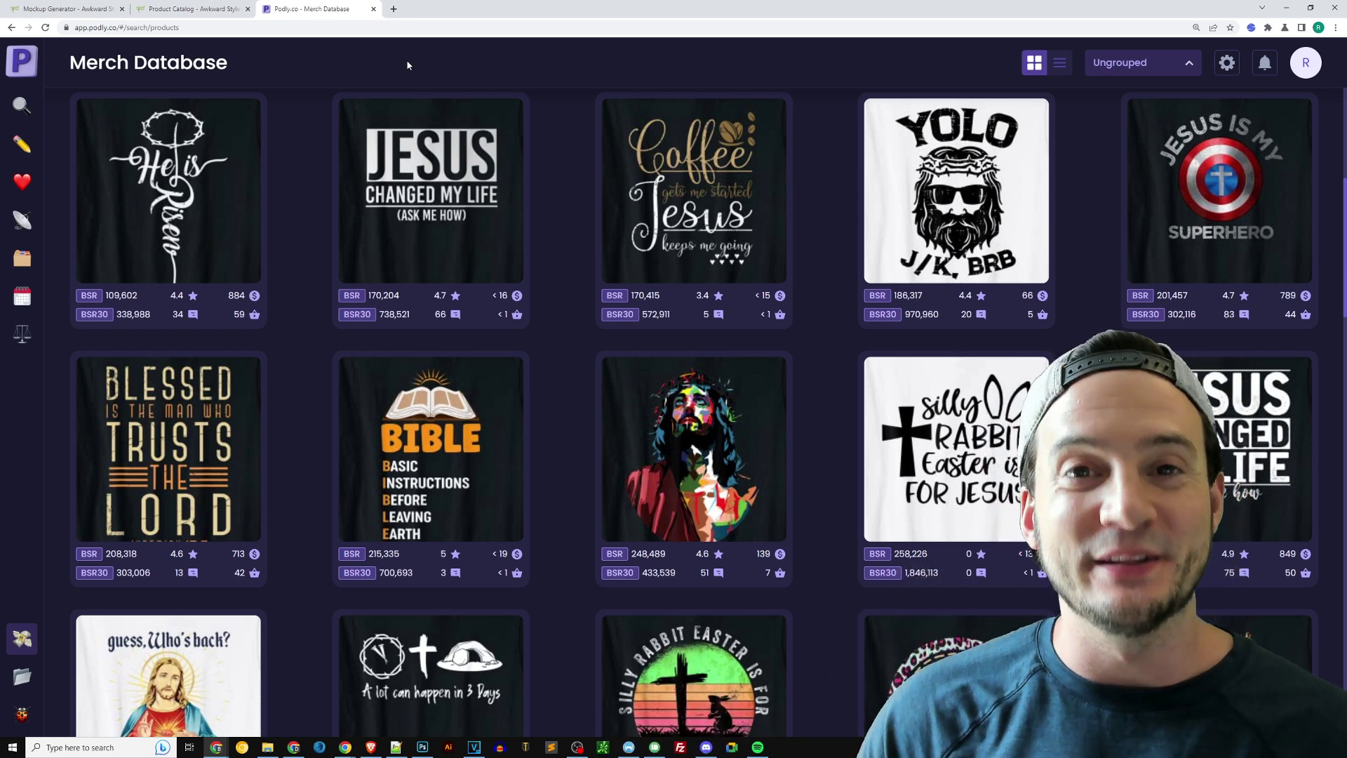
mouse_move(170, 167)
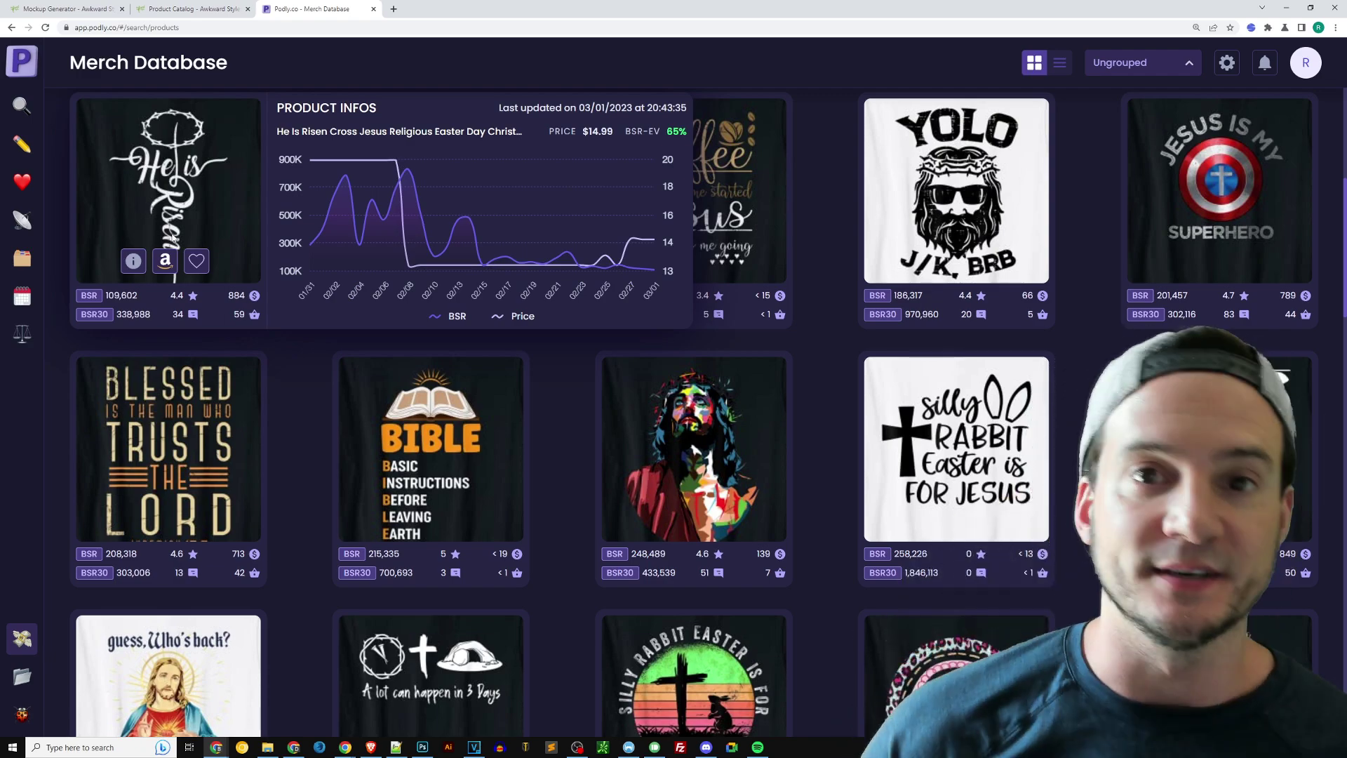
scroll(491, 167, down, 6)
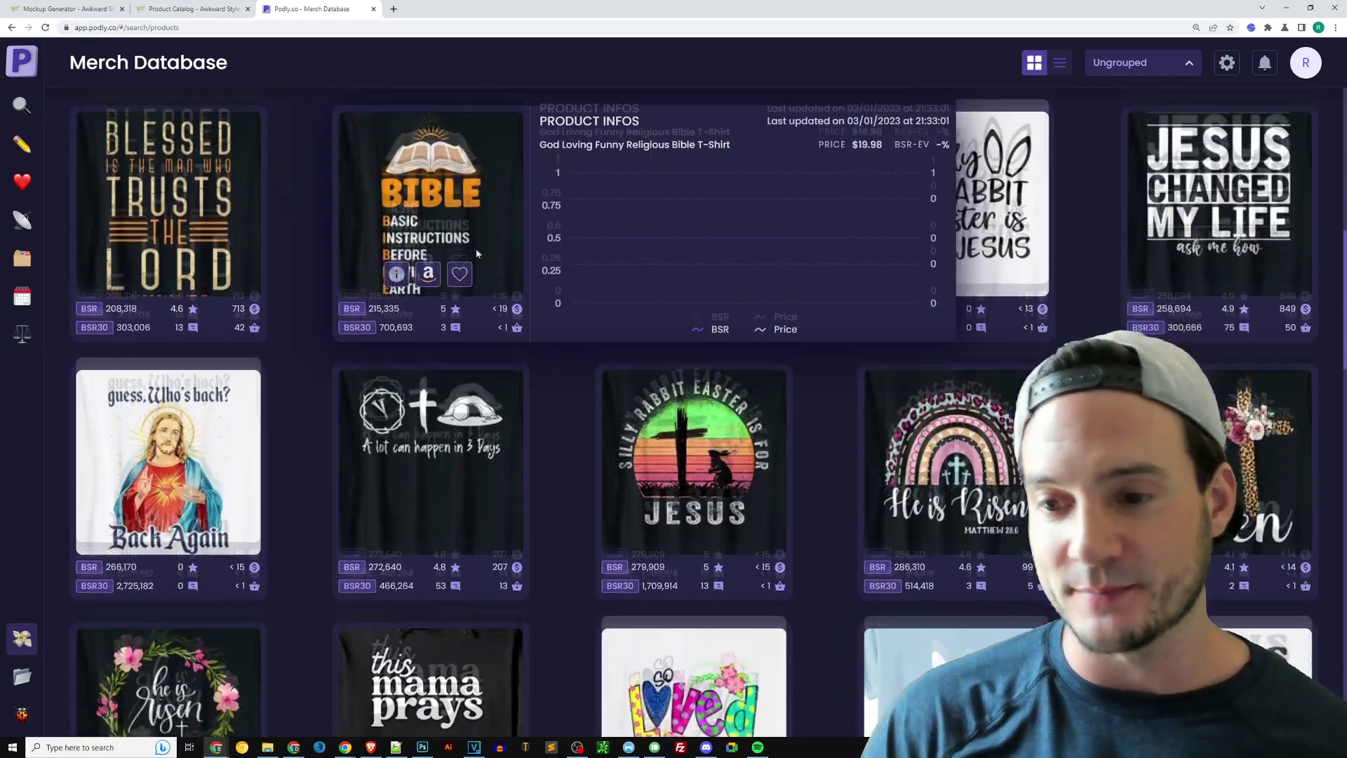
scroll(571, 361, down, 5)
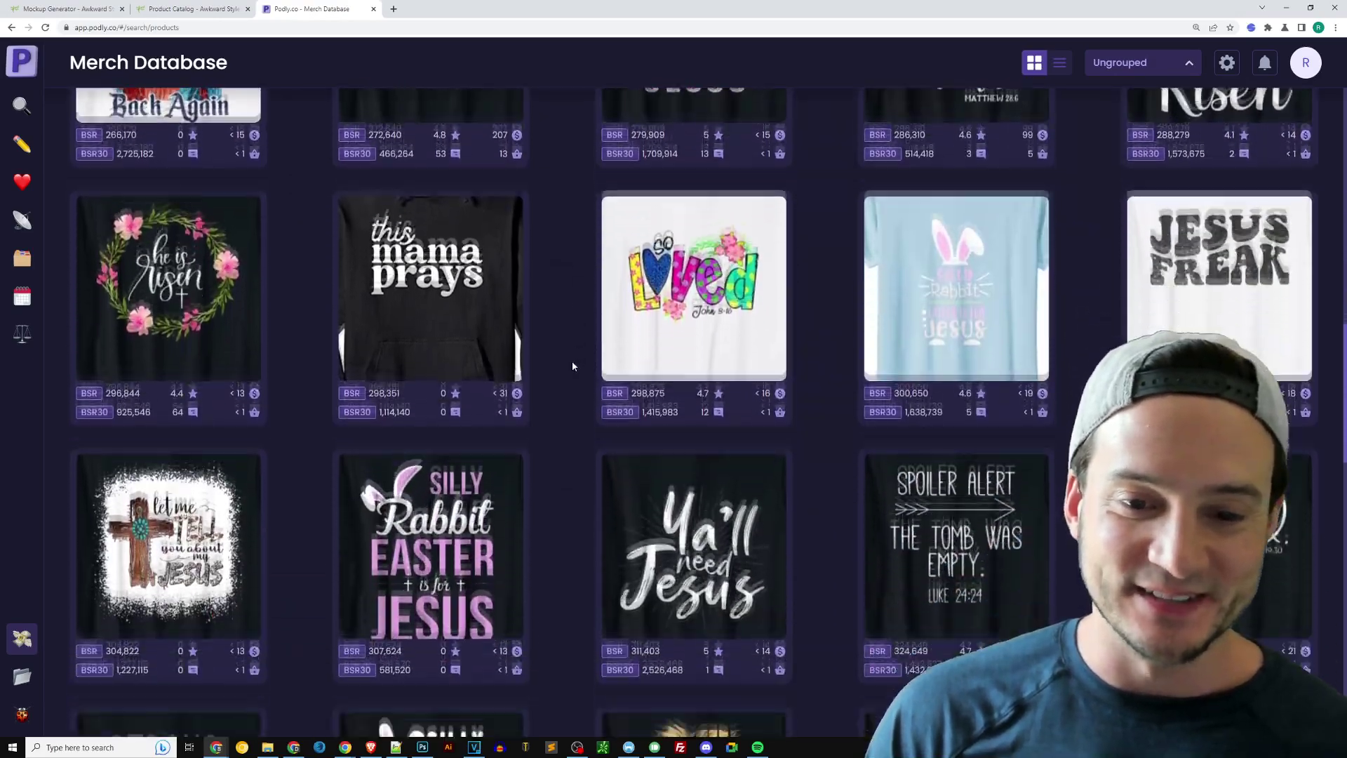
scroll(561, 360, down, 5)
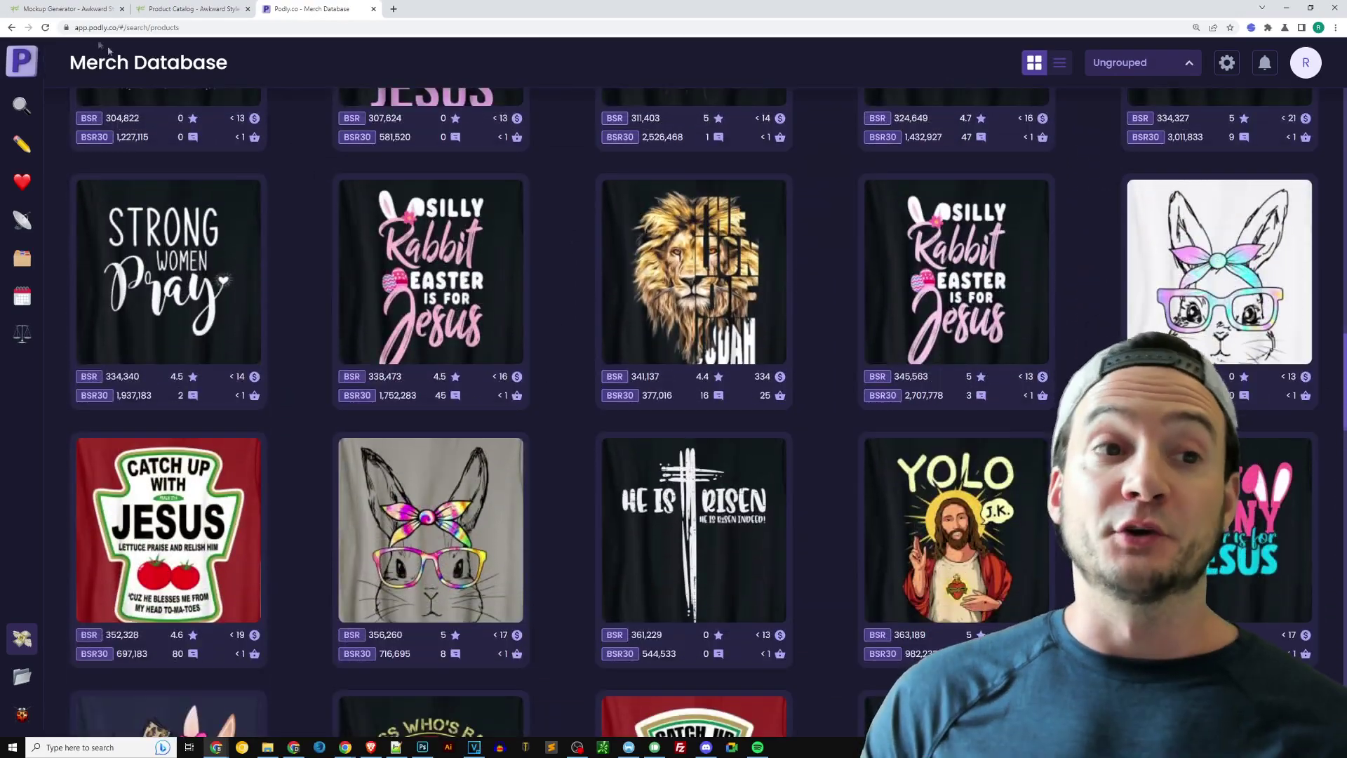
Step: Compare the graduation message on the necklace card with the Easter and cross designs listed in Podly
click(71, 8)
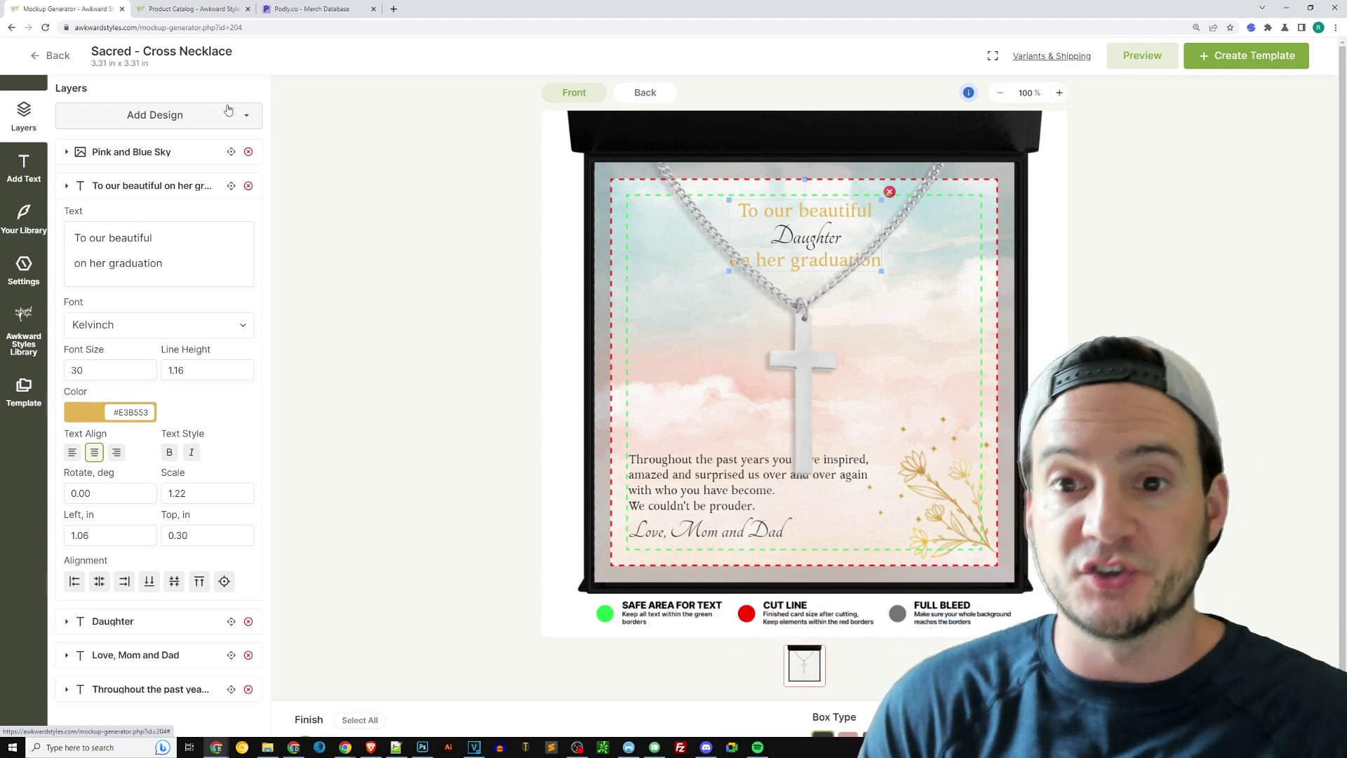
click(309, 9)
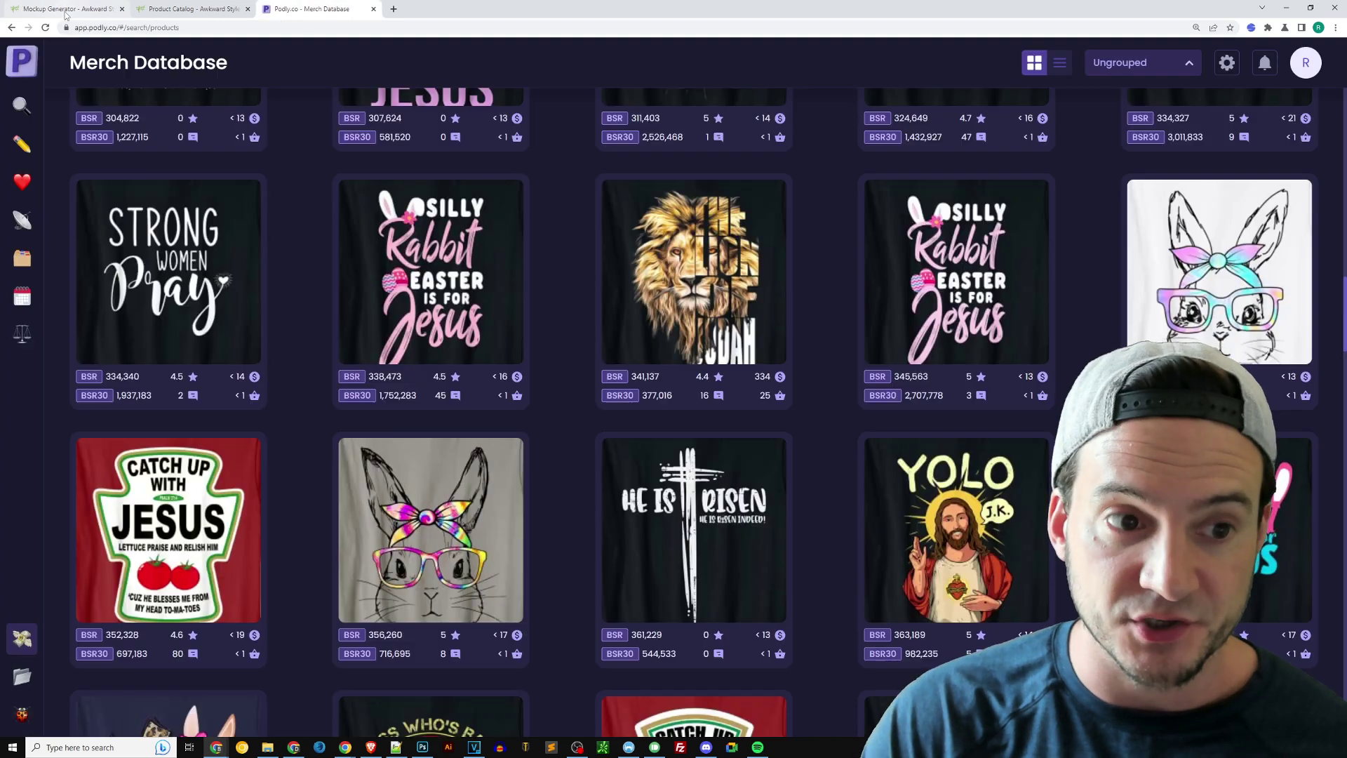
click(65, 10)
click(309, 9)
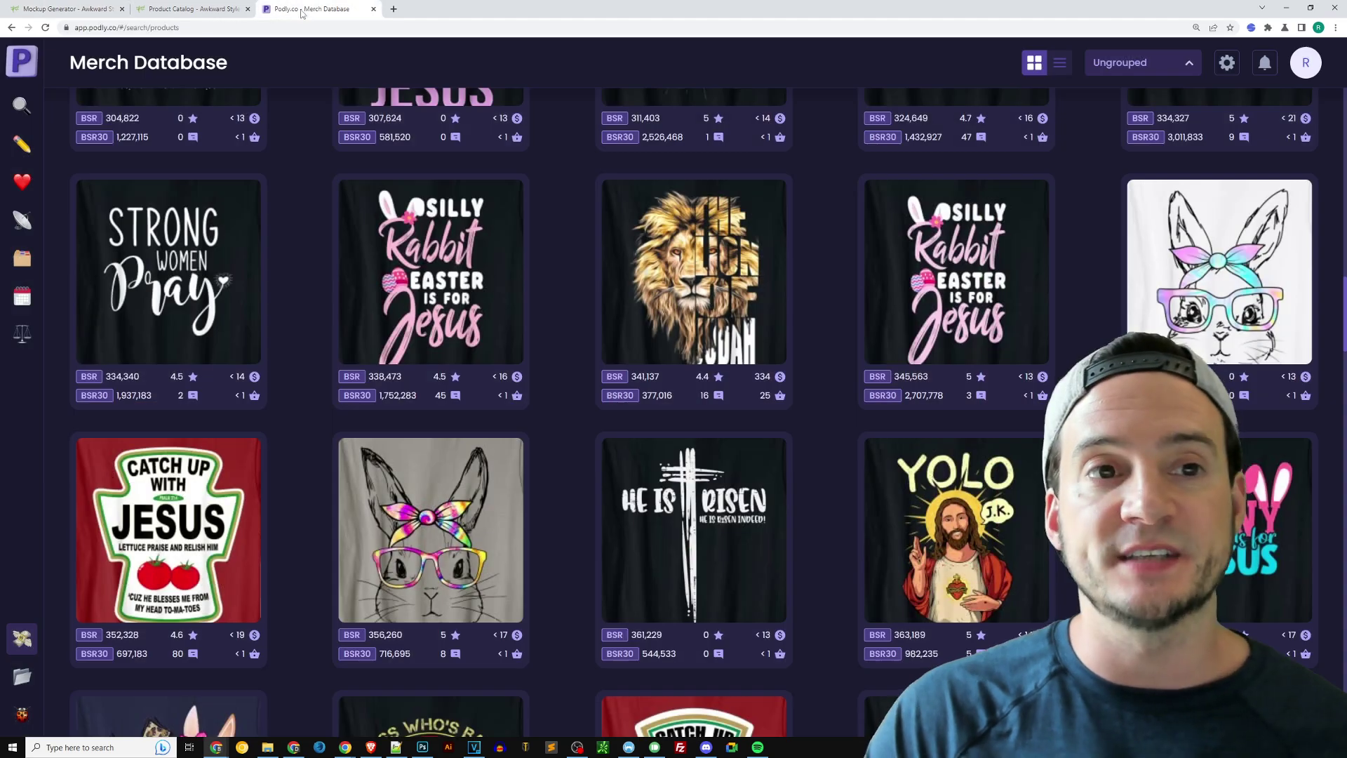
Step: Return to the mockup generator and delete the gold "To our beautiful on her graduation" and "Daughter" texts from the card
click(80, 10)
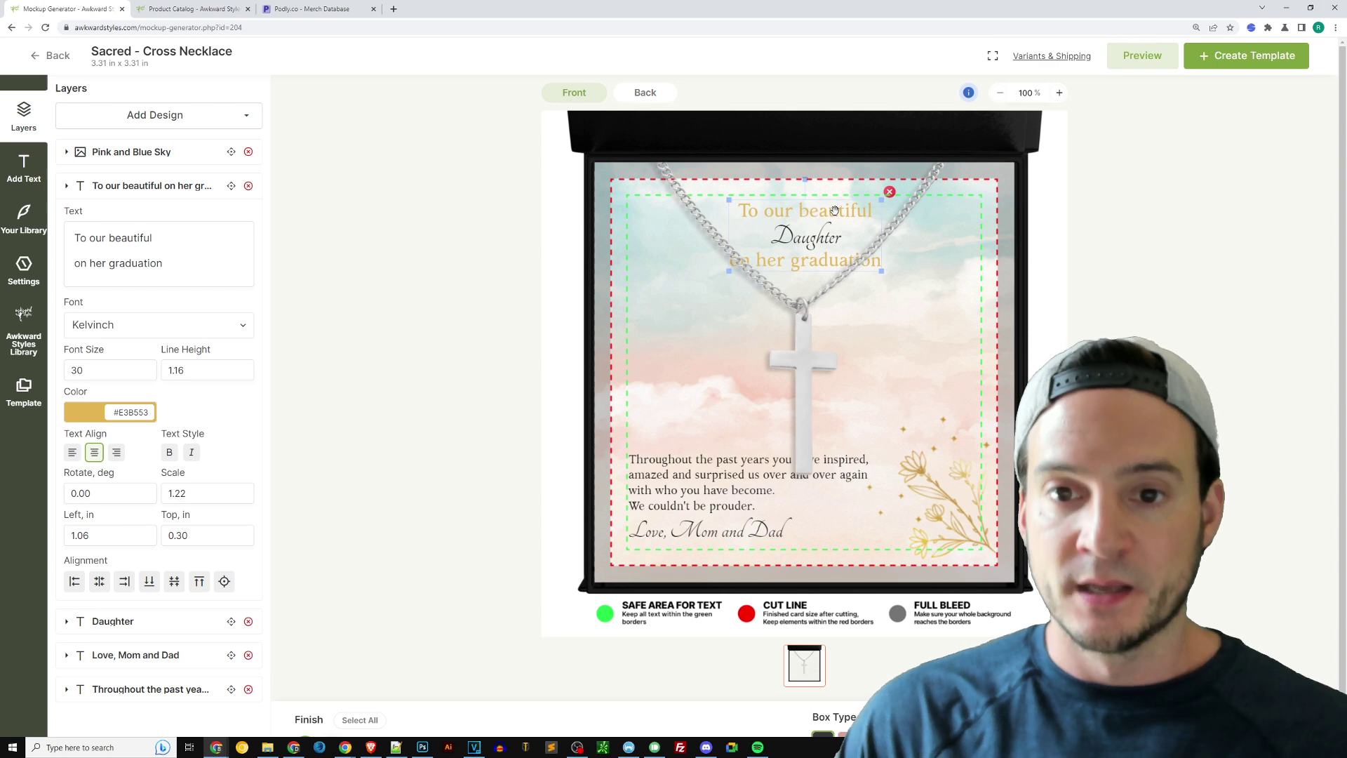
click(883, 220)
click(869, 213)
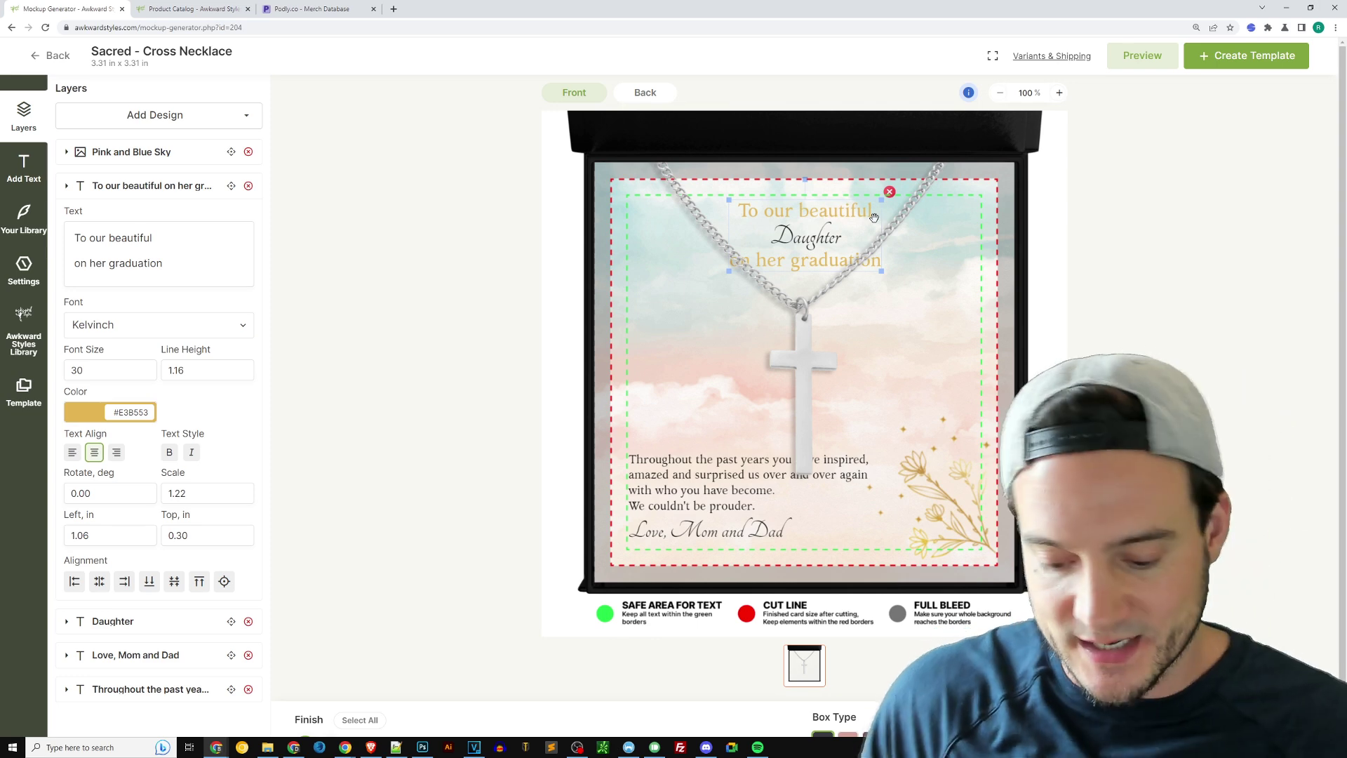
click(889, 192)
click(839, 230)
click(849, 211)
Step: Move the "Throughout the past years" message to about 1.01 in from the top and replace it with "HE IS RISEN", one word per line
drag(693, 468, 700, 307)
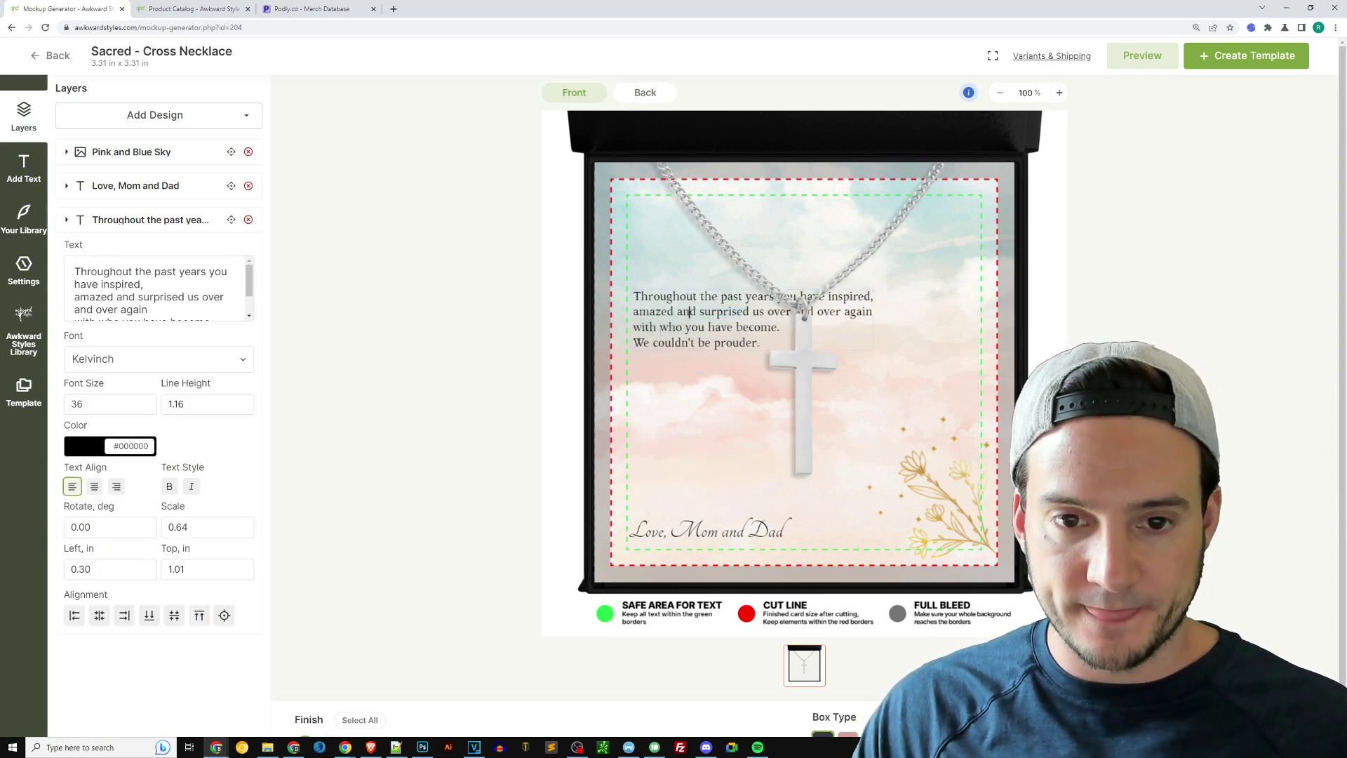
triple_click(672, 327)
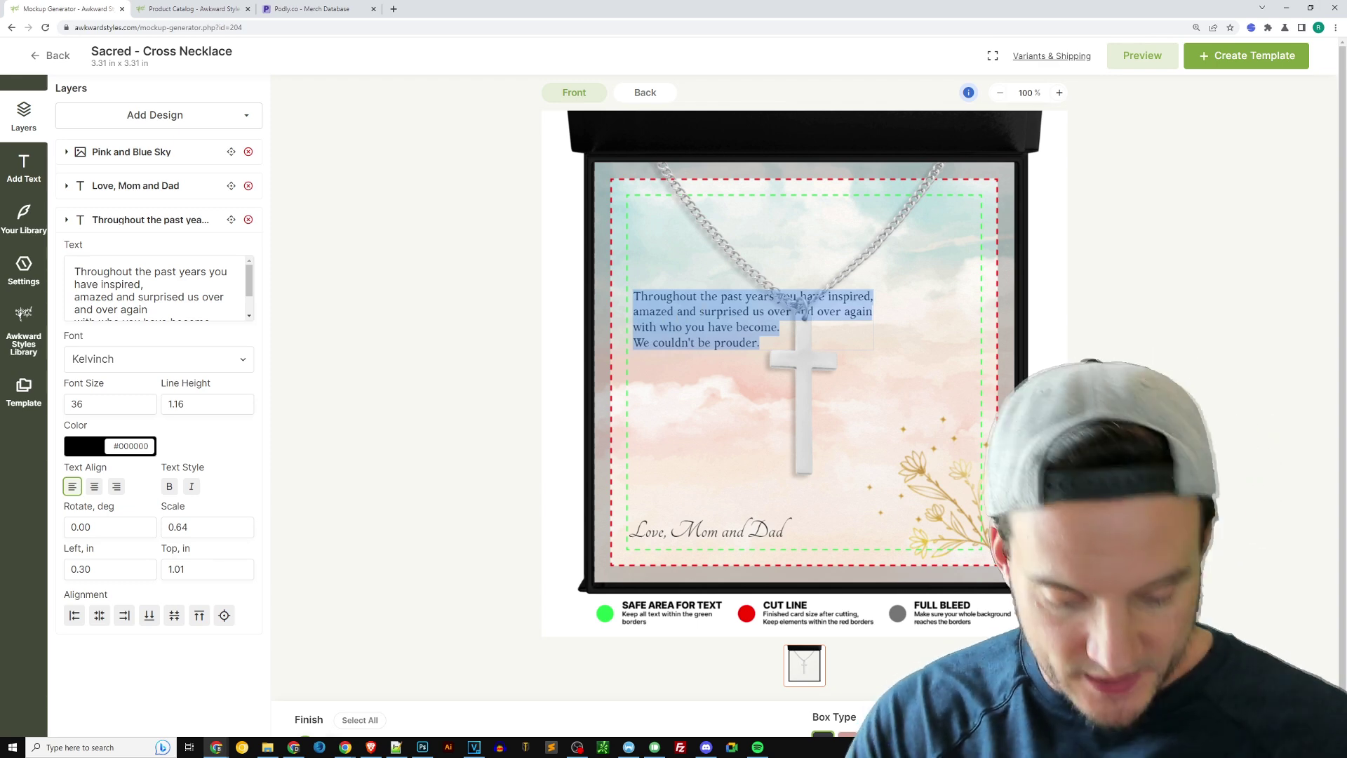
text(HE)
key(Return)
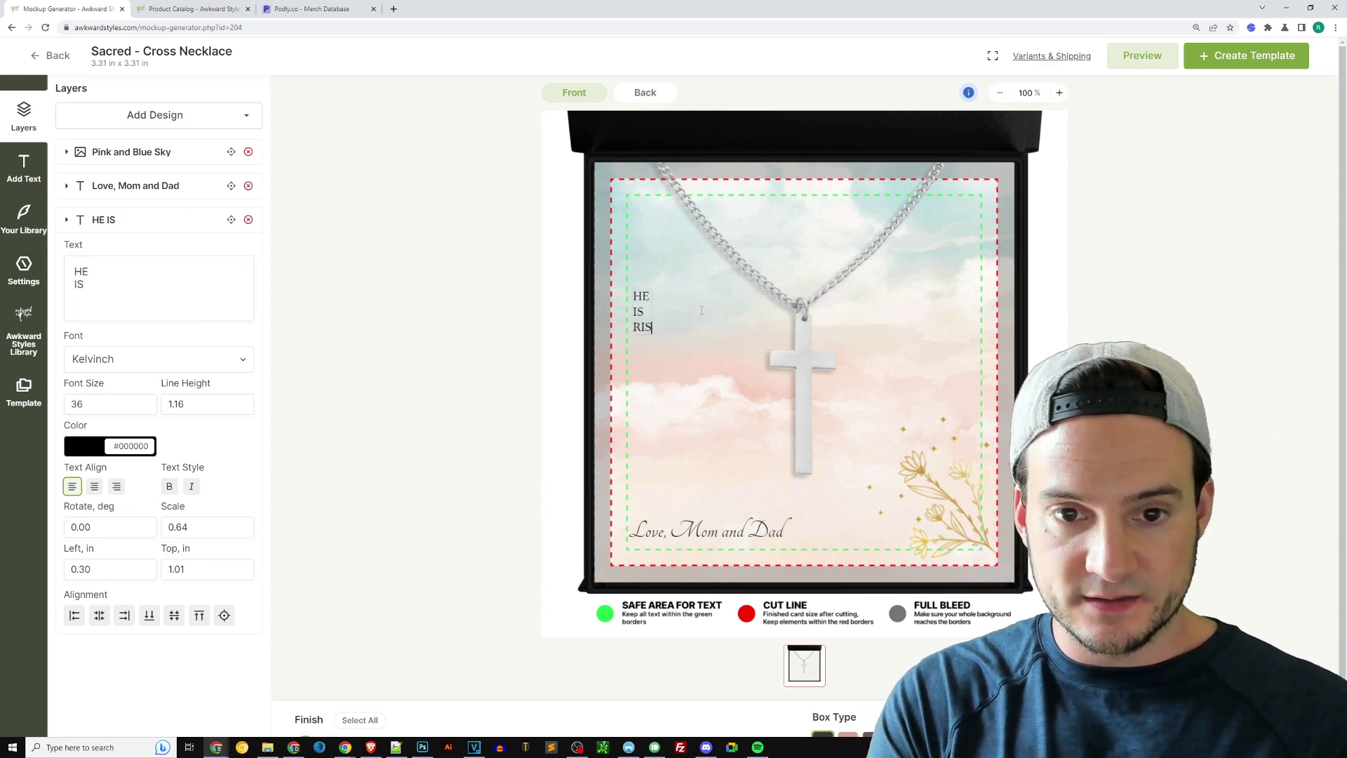
key(ctrl+a)
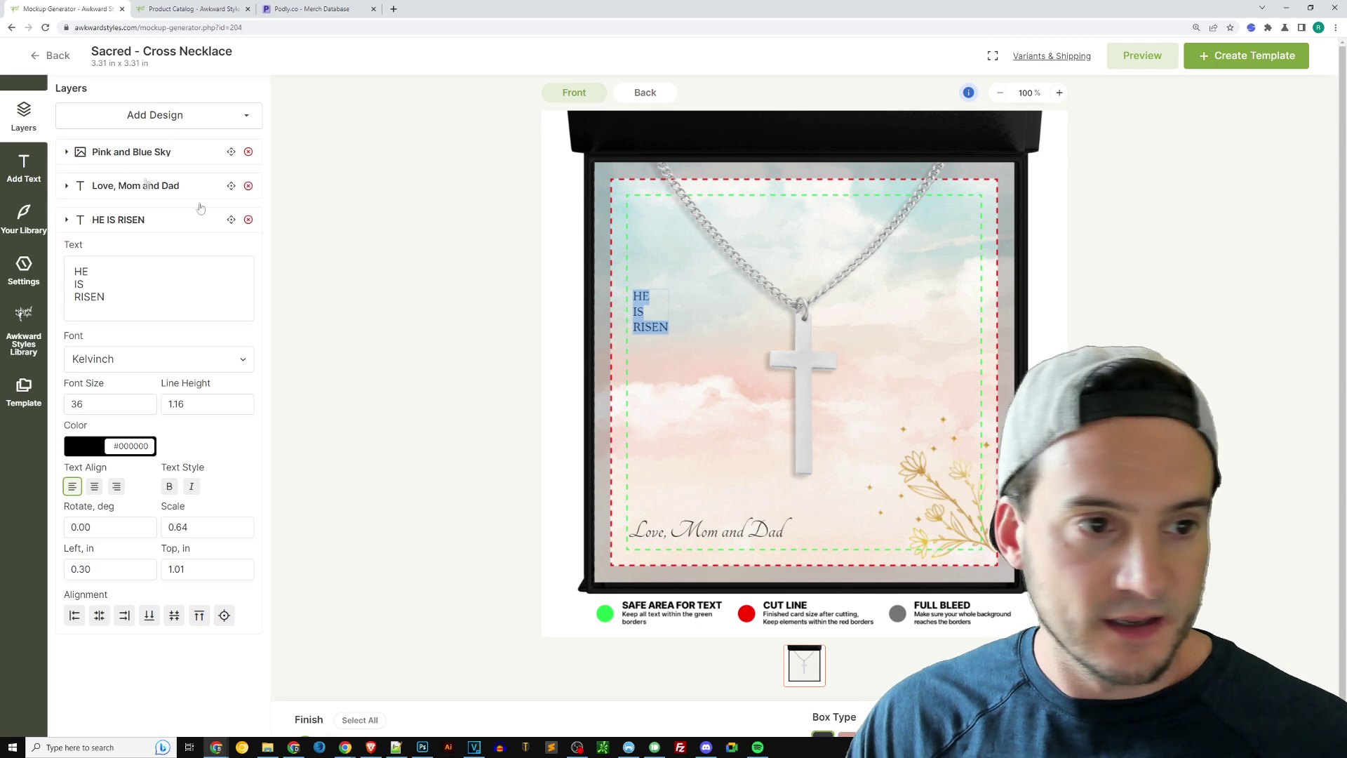
Step: Enlarge the "HE IS RISEN" text to a scale of about 2.61, filling the area beside the cross pendant
click(702, 372)
click(664, 326)
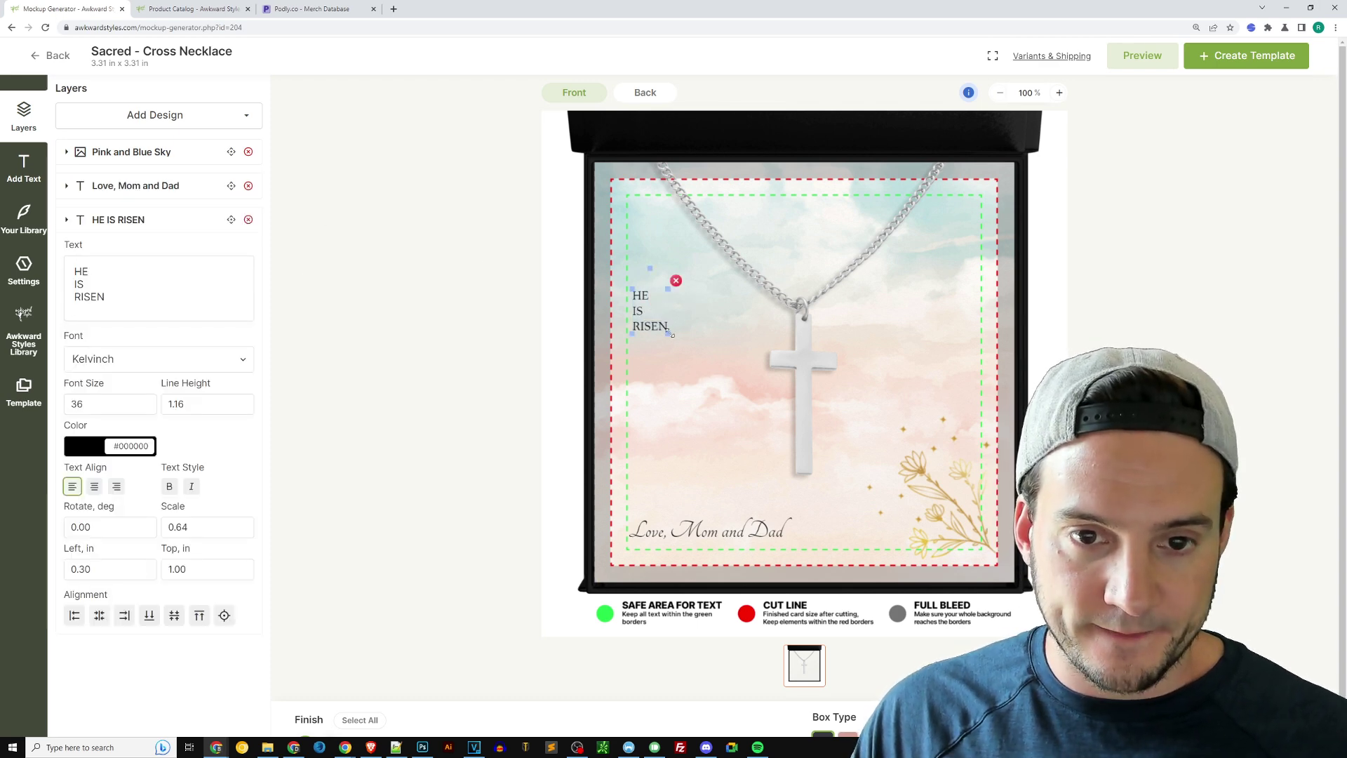
drag(671, 334, 766, 461)
Step: Move "Love, Mom and Dad" to about 0.30 in from the left and "HE IS RISEN" to about 0.34 in left, 0.81 in top
click(716, 531)
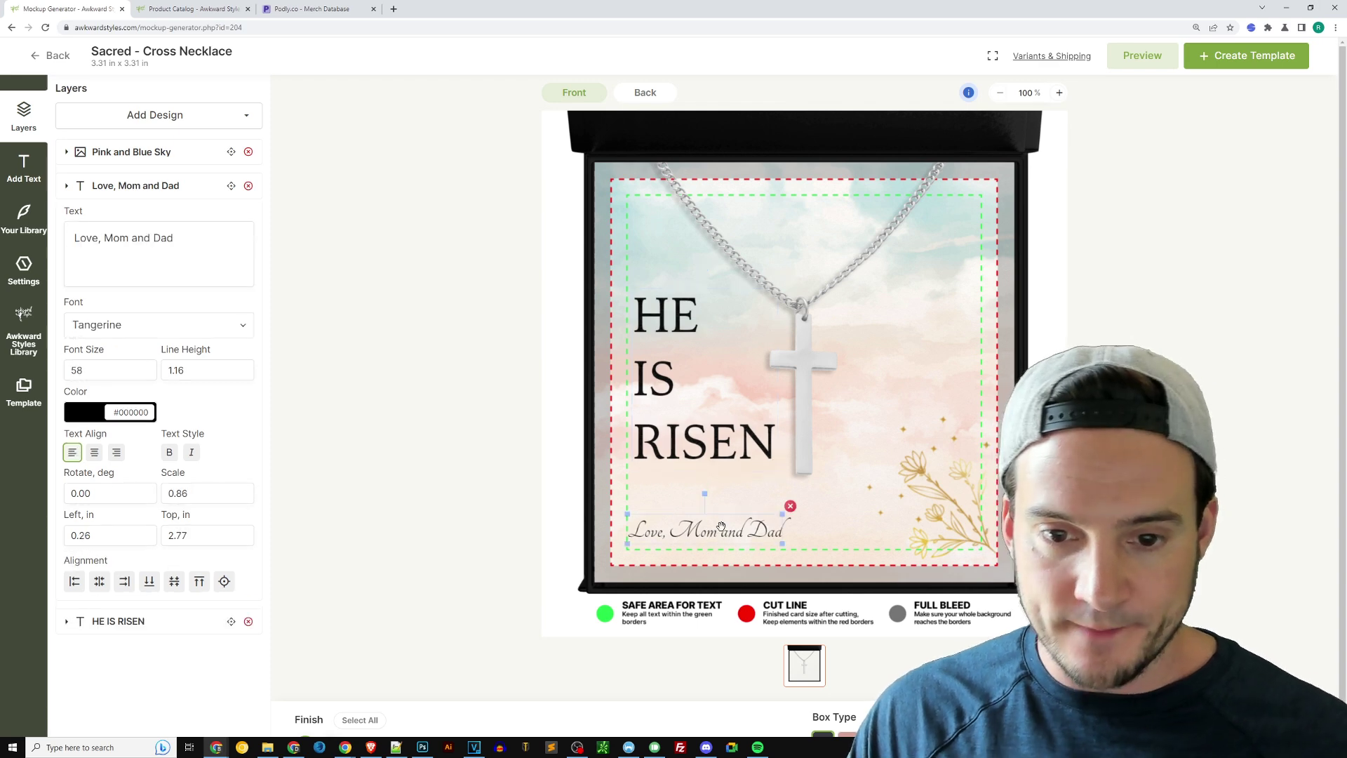
drag(757, 530, 761, 531)
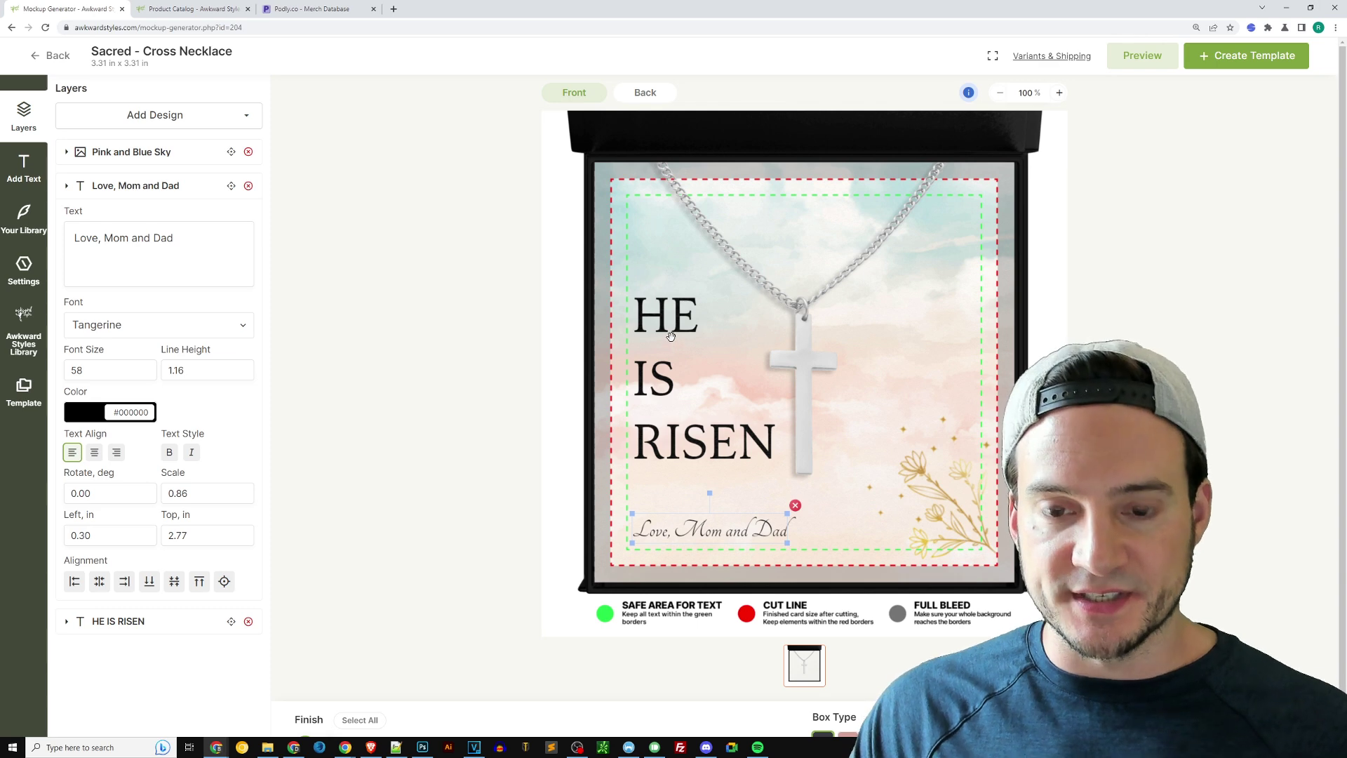
drag(666, 316, 668, 293)
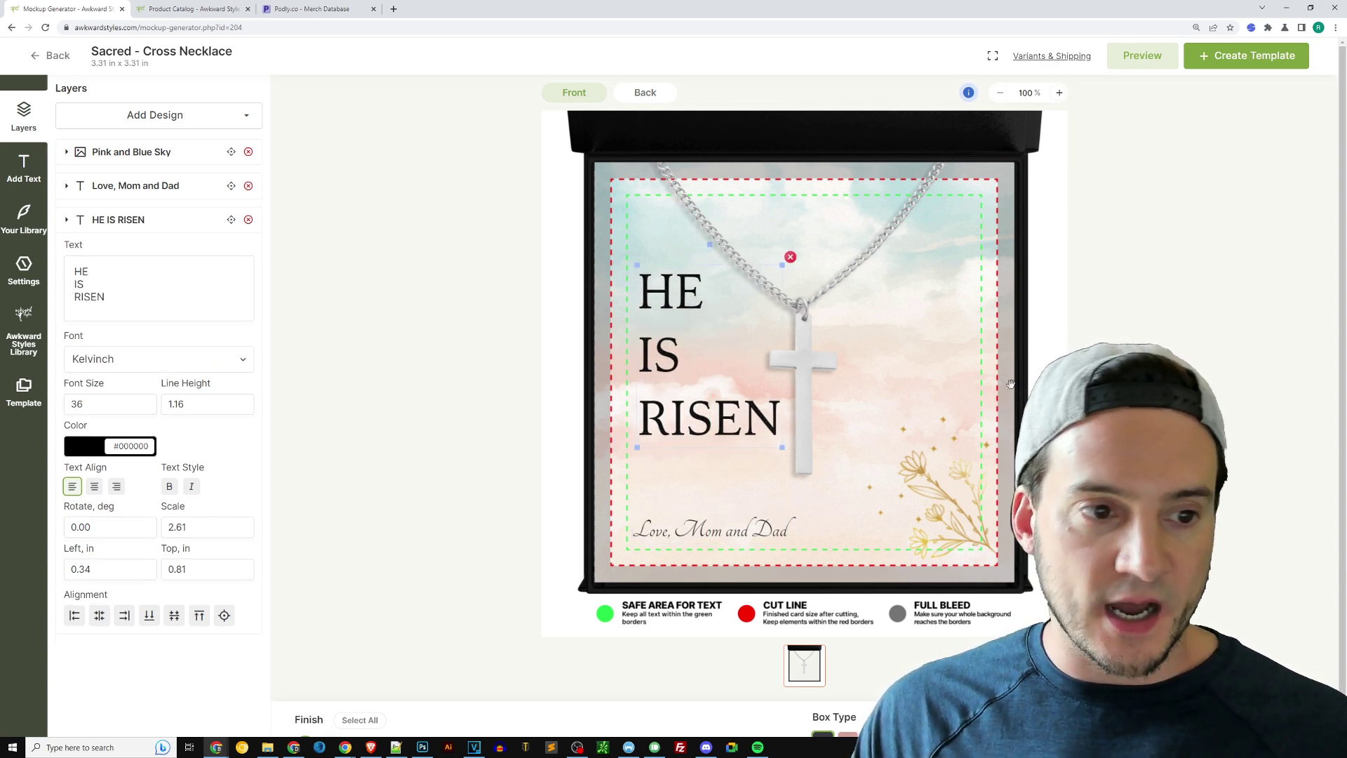
Step: Look through the available fonts for the "HE IS RISEN" text and keep Kelvinch
click(151, 359)
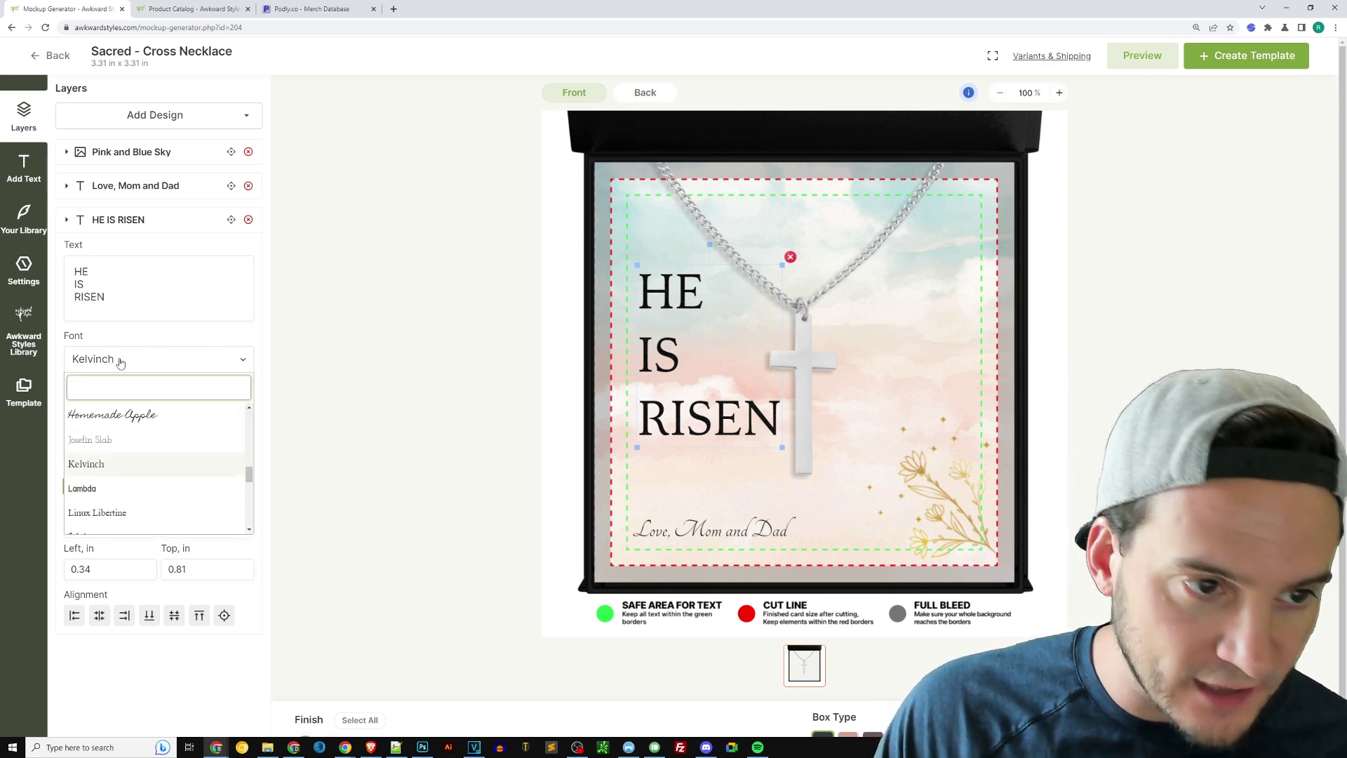
scroll(172, 458, down, 3)
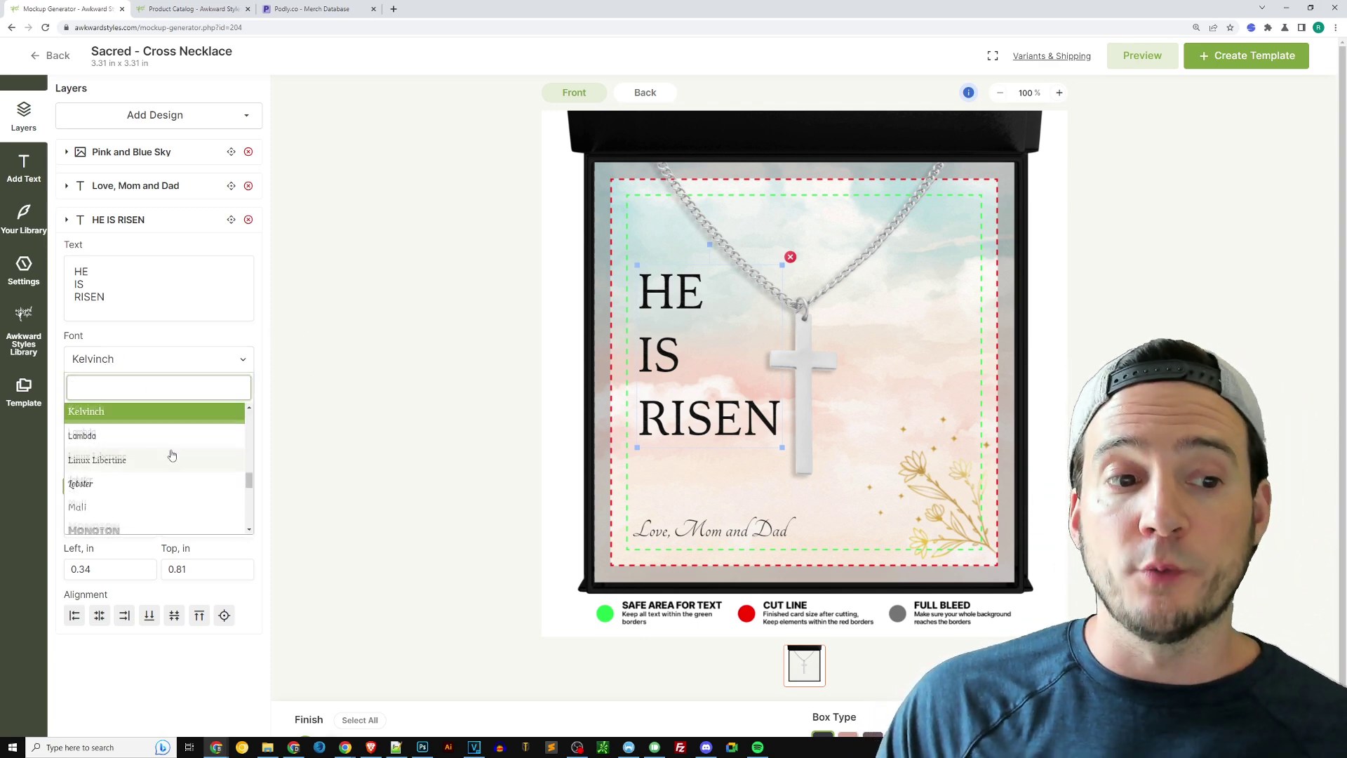
scroll(176, 461, down, 5)
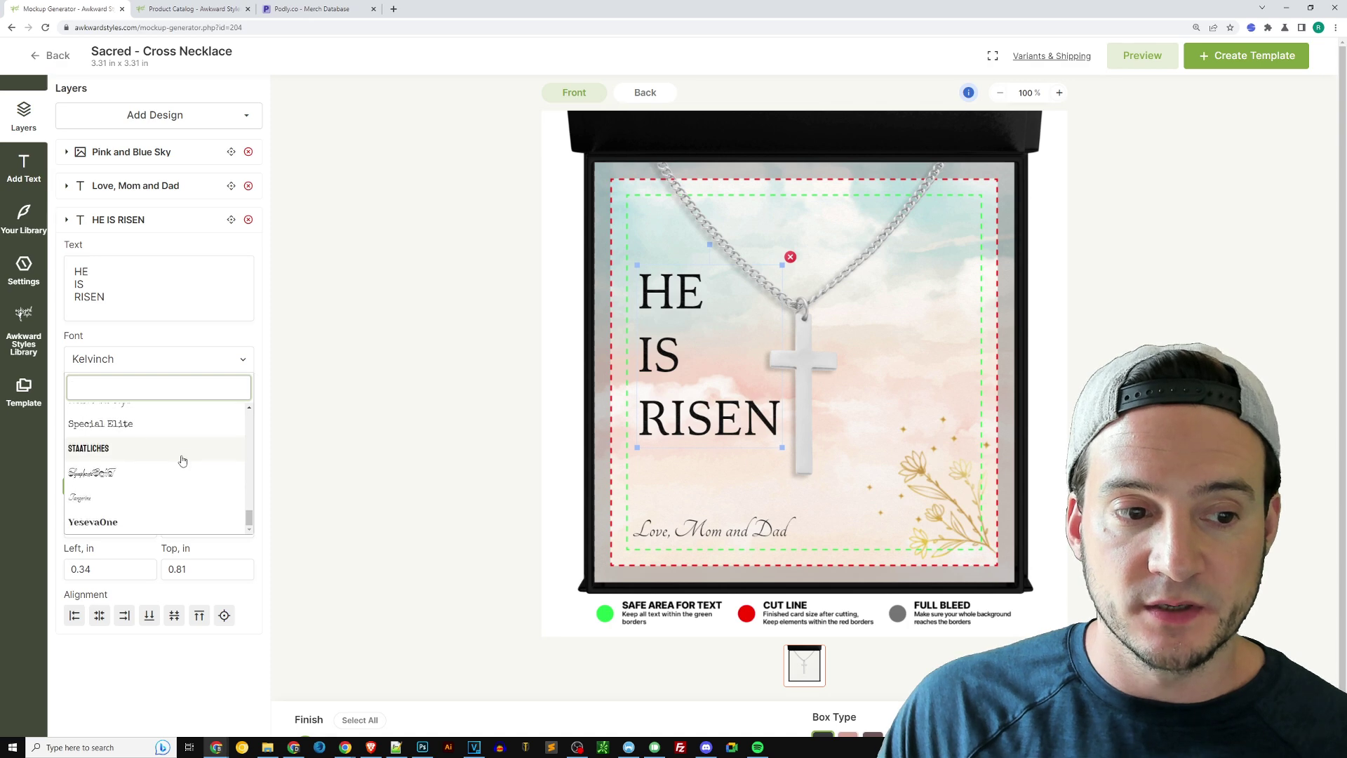
scroll(179, 470, up, 15)
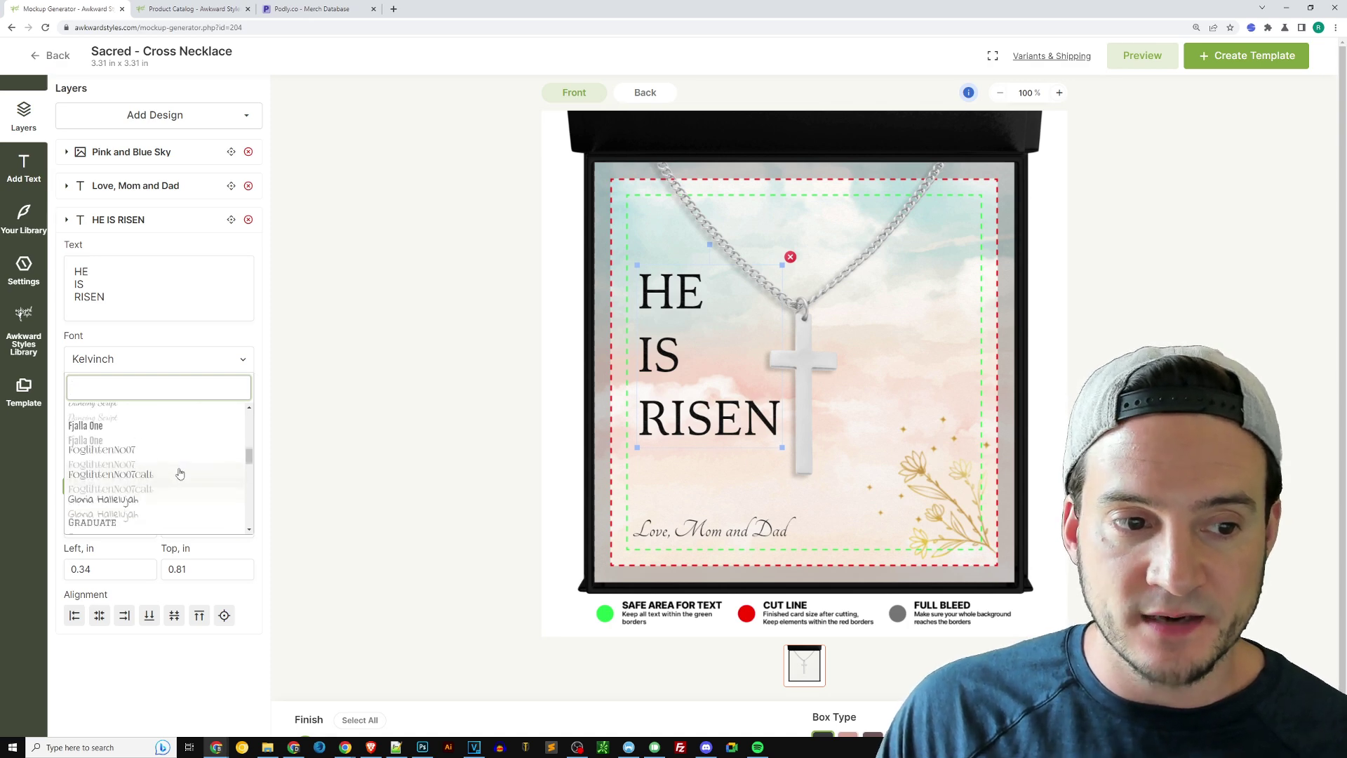
scroll(177, 479, up, 3)
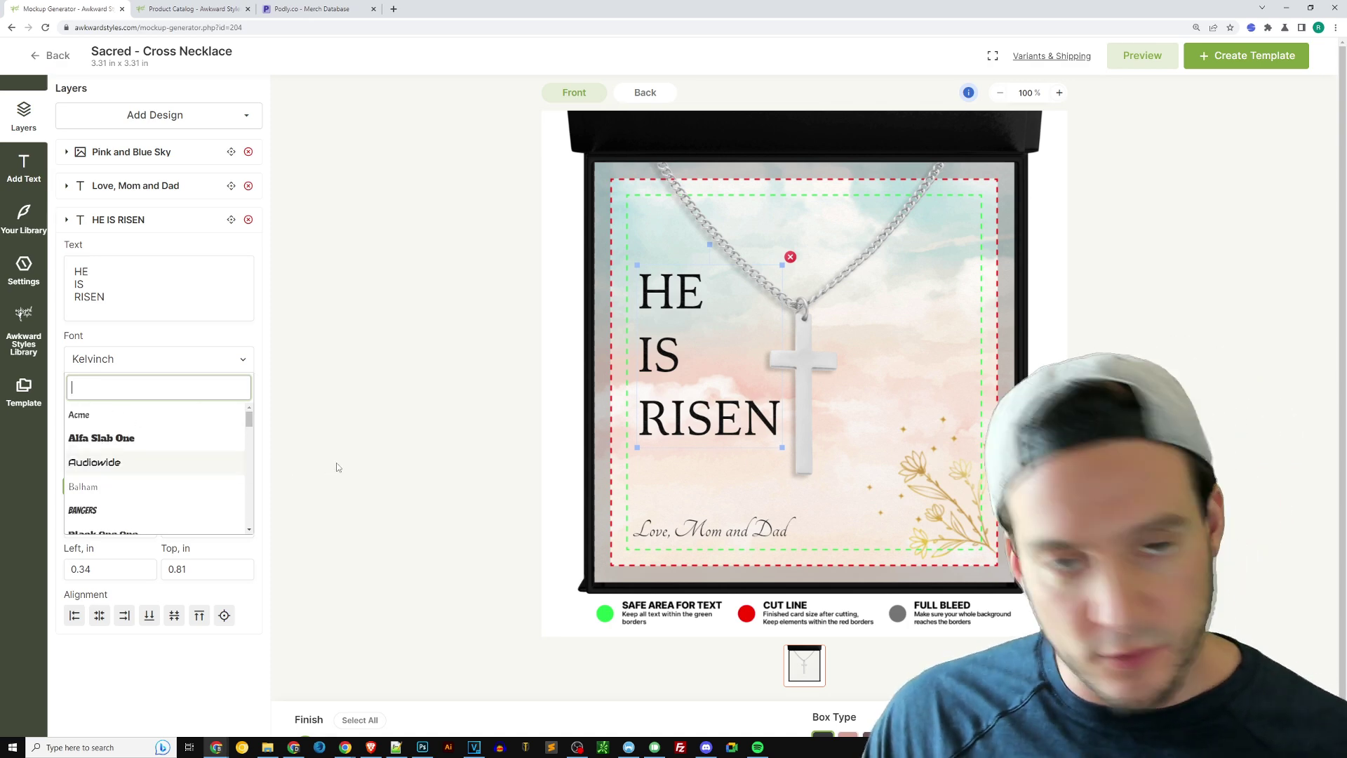
click(401, 466)
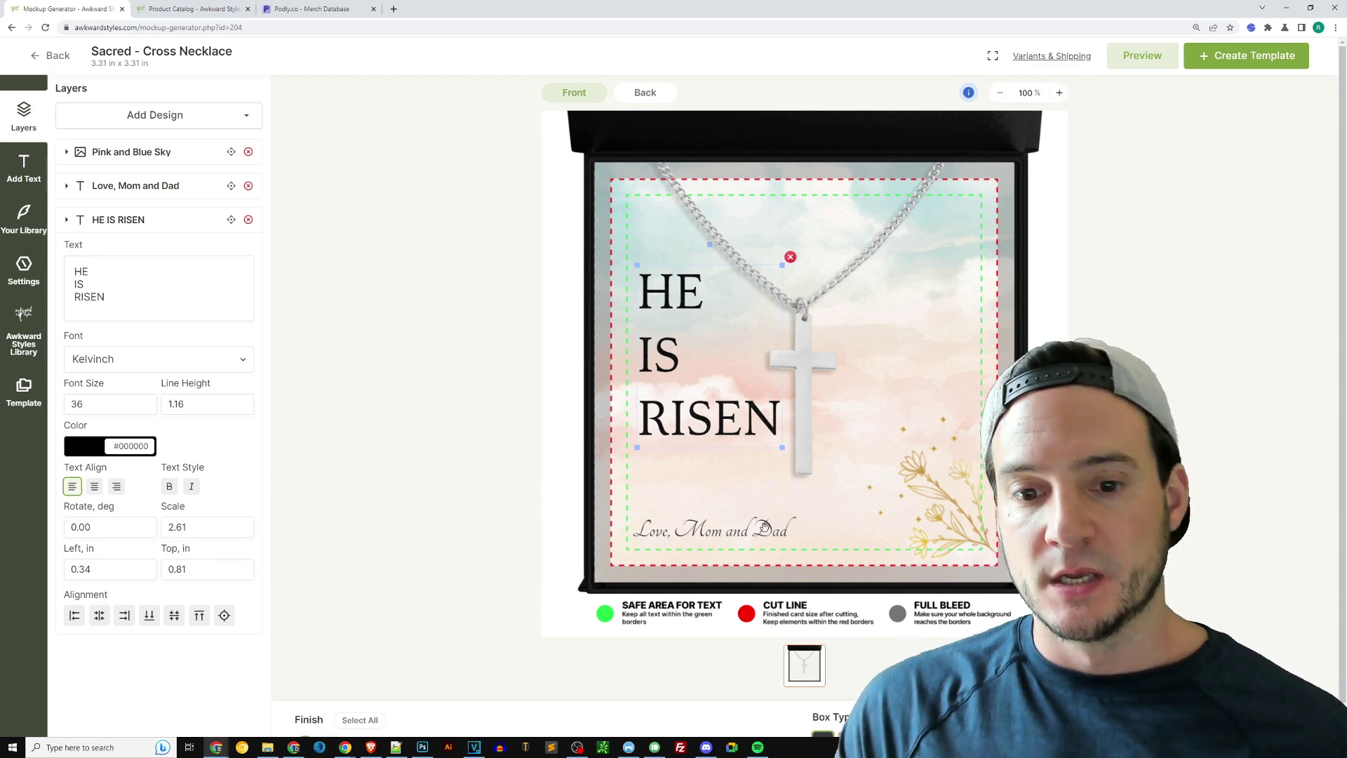
Step: Replace "Love, Mom and Dad" with "Jesus Loves You" and position it about 0.34 in from the left and 2.77 in from the top
double_click(736, 531)
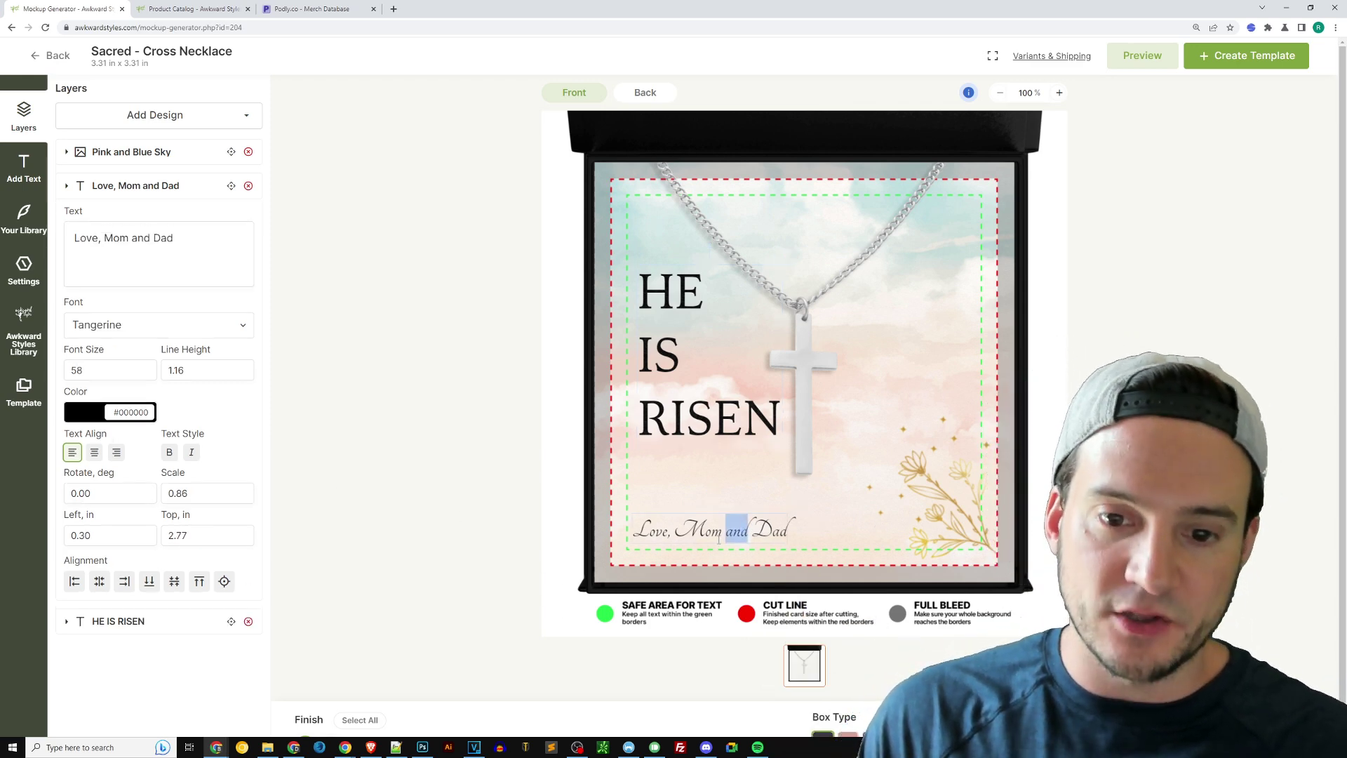
triple_click(719, 536)
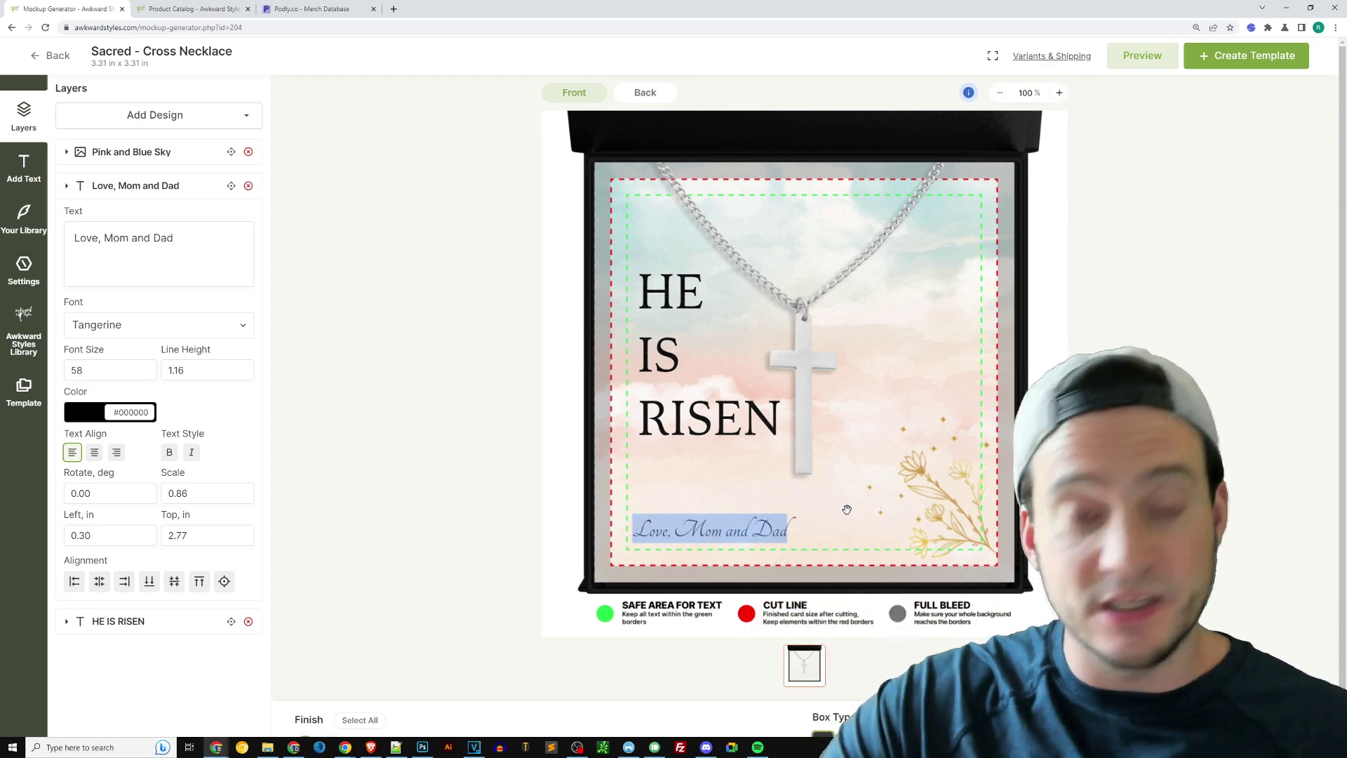
text(Jesus Loves You)
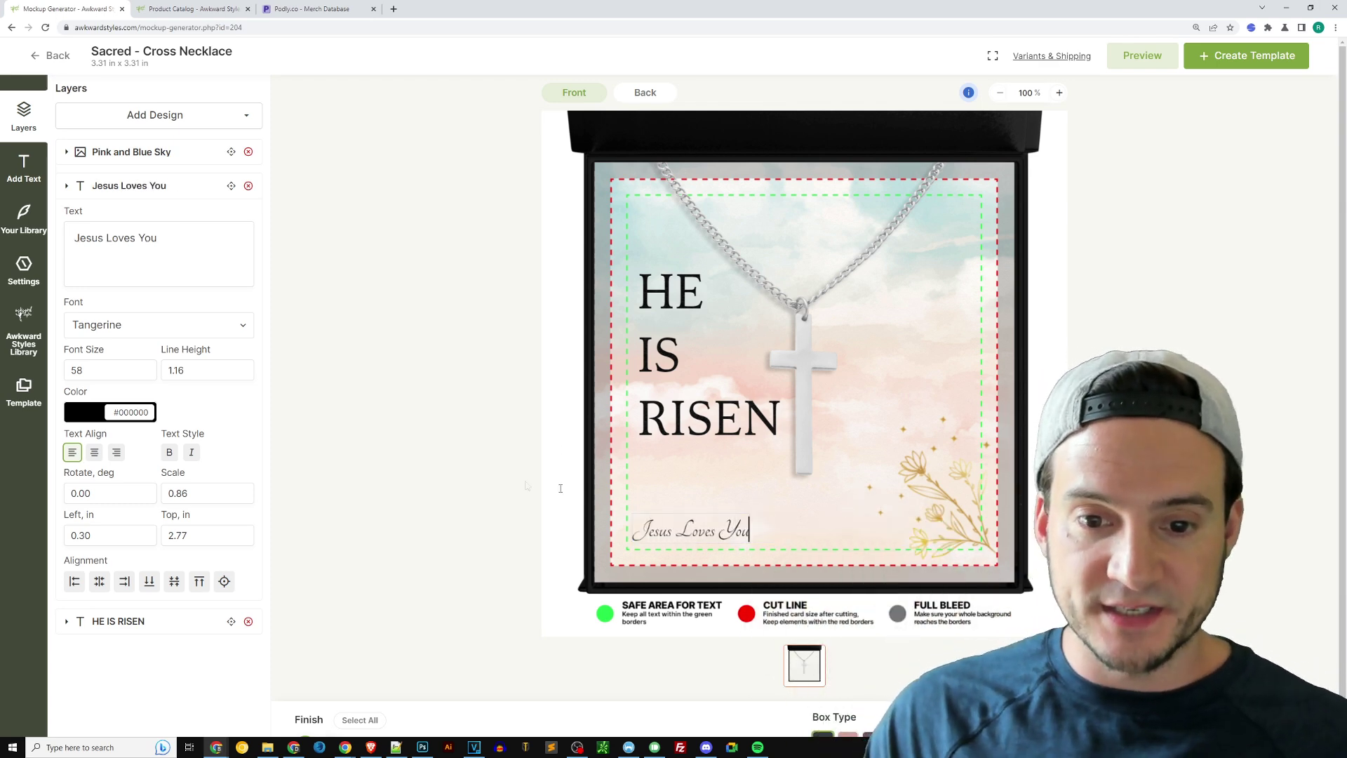
click(746, 467)
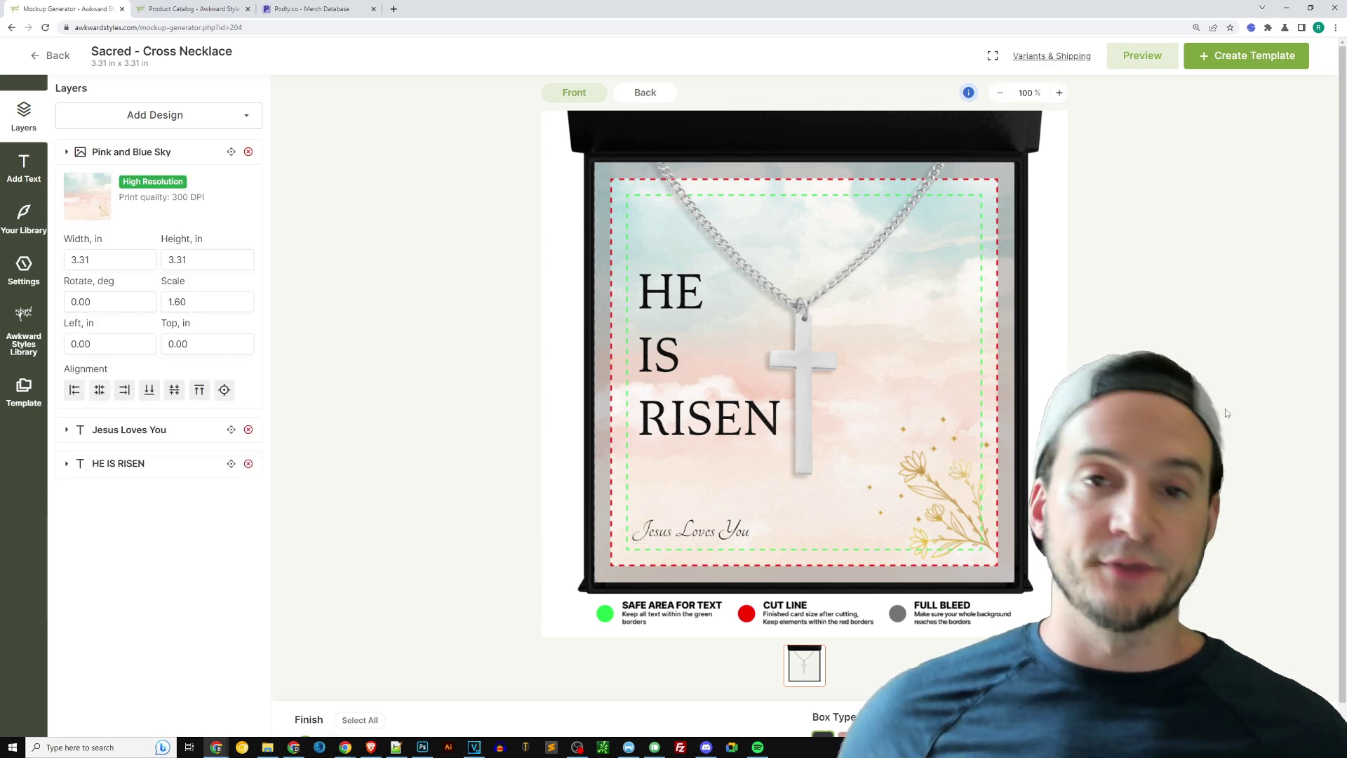
mouse_move(724, 535)
mouse_down()
mouse_move(840, 528)
mouse_move(713, 532)
mouse_up()
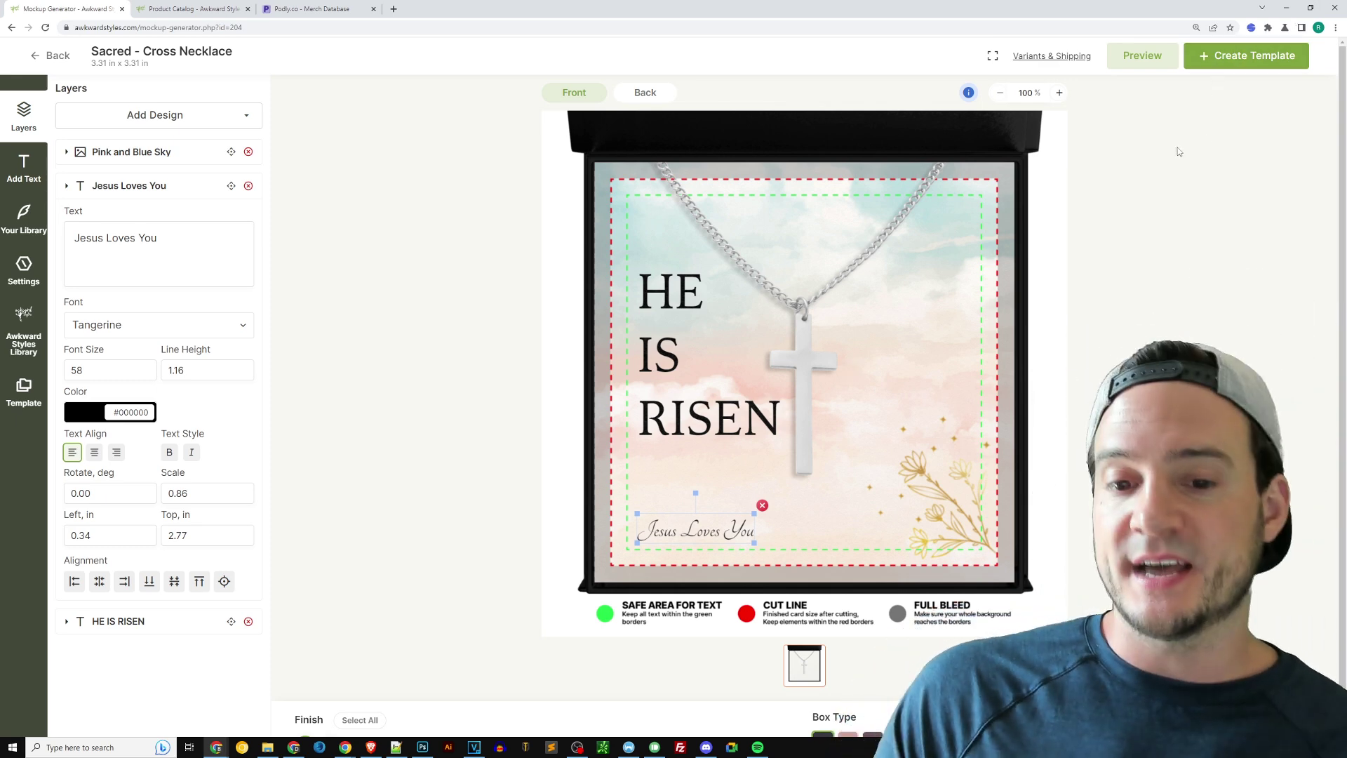
Step: Check the box type options, including the LED box, and add the Gun Black Plated necklace finish
scroll(1235, 221, down, 1)
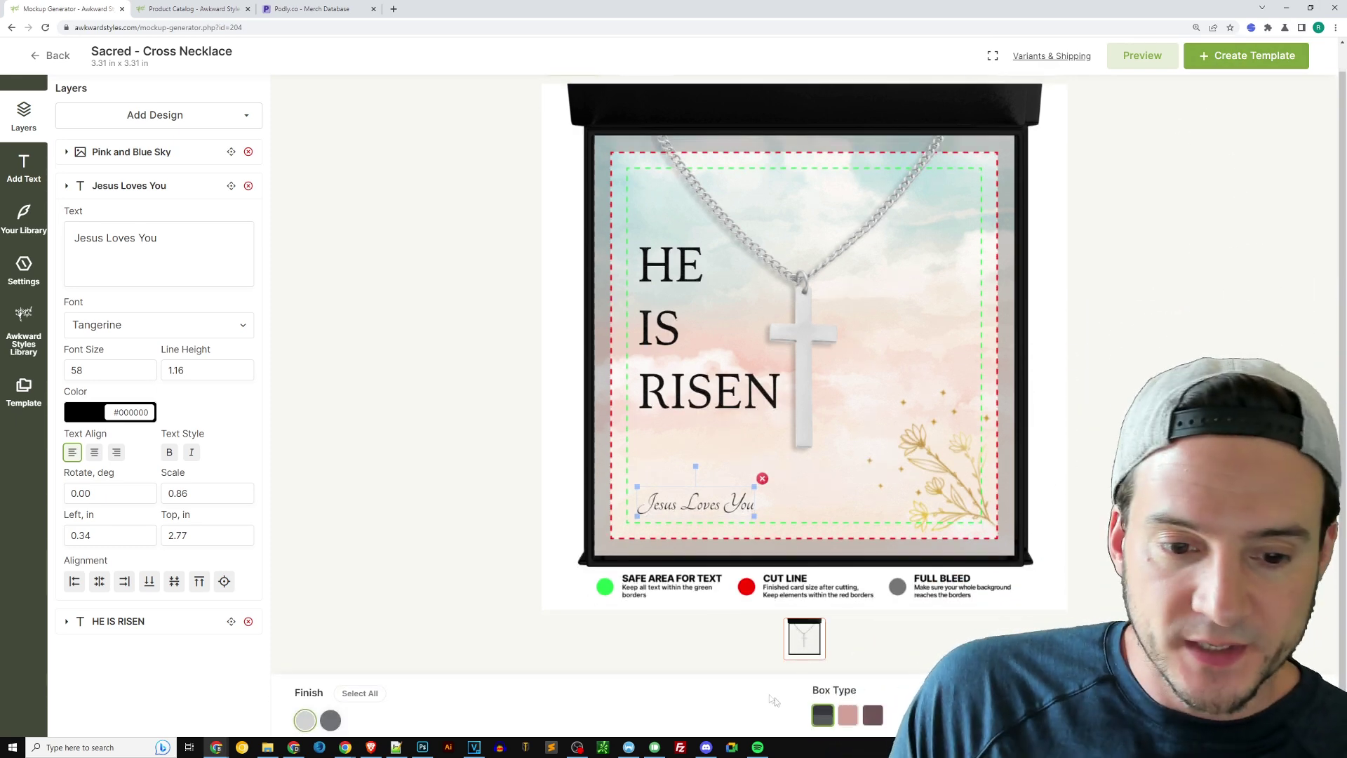
mouse_move(874, 712)
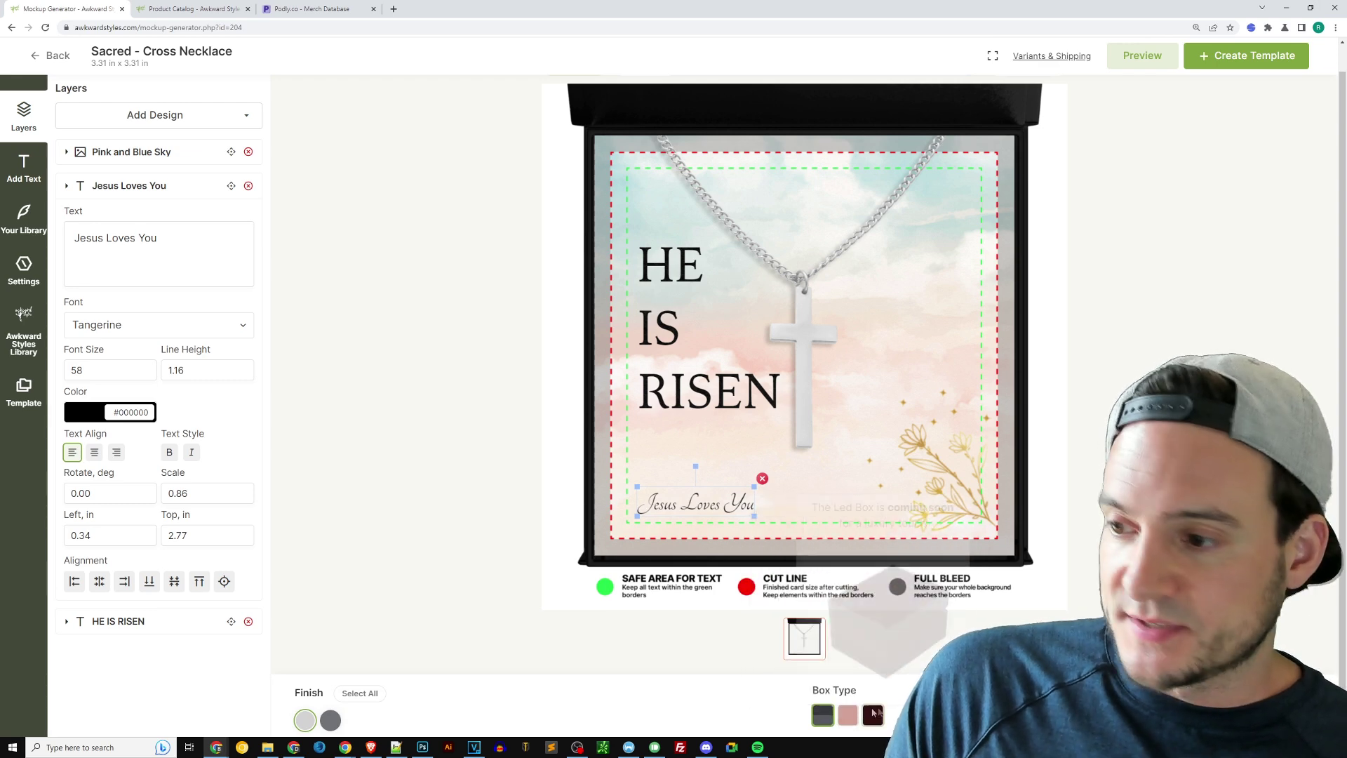
mouse_move(821, 714)
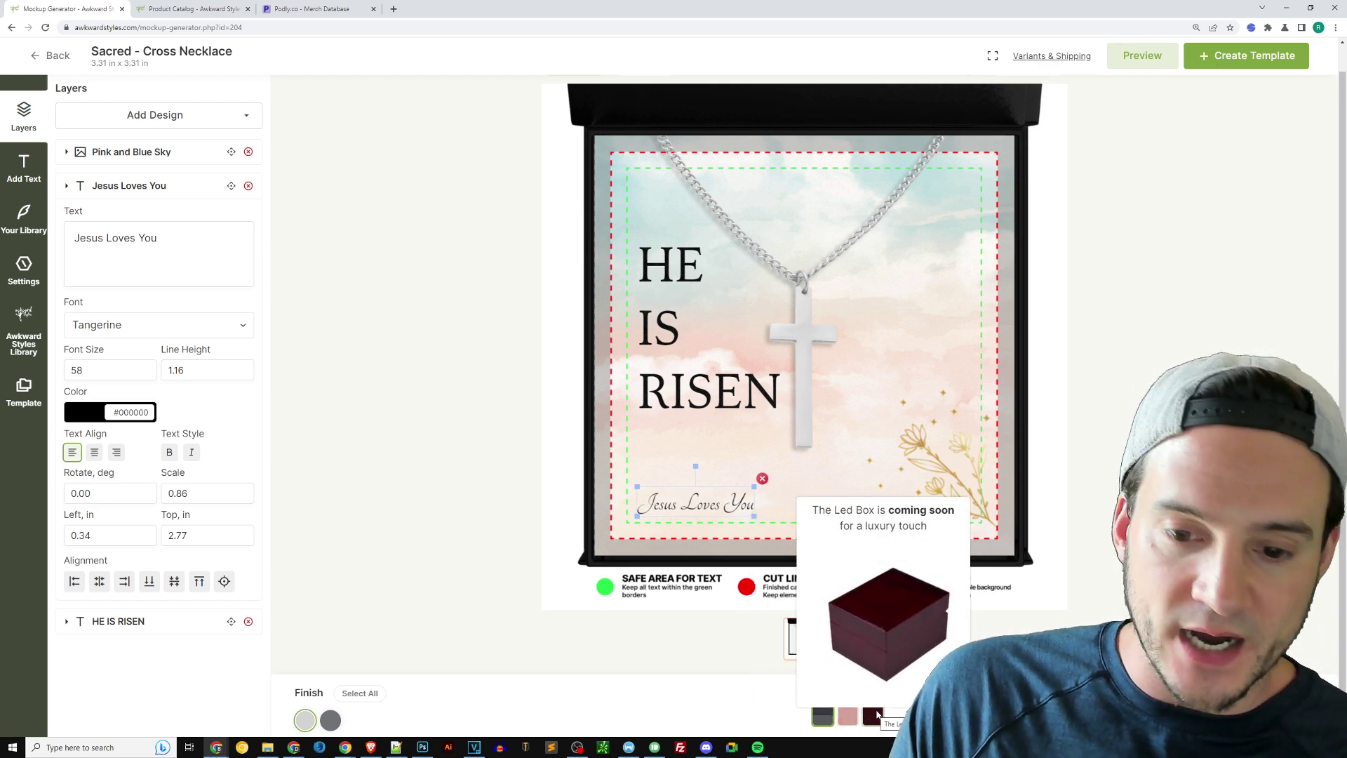
click(332, 721)
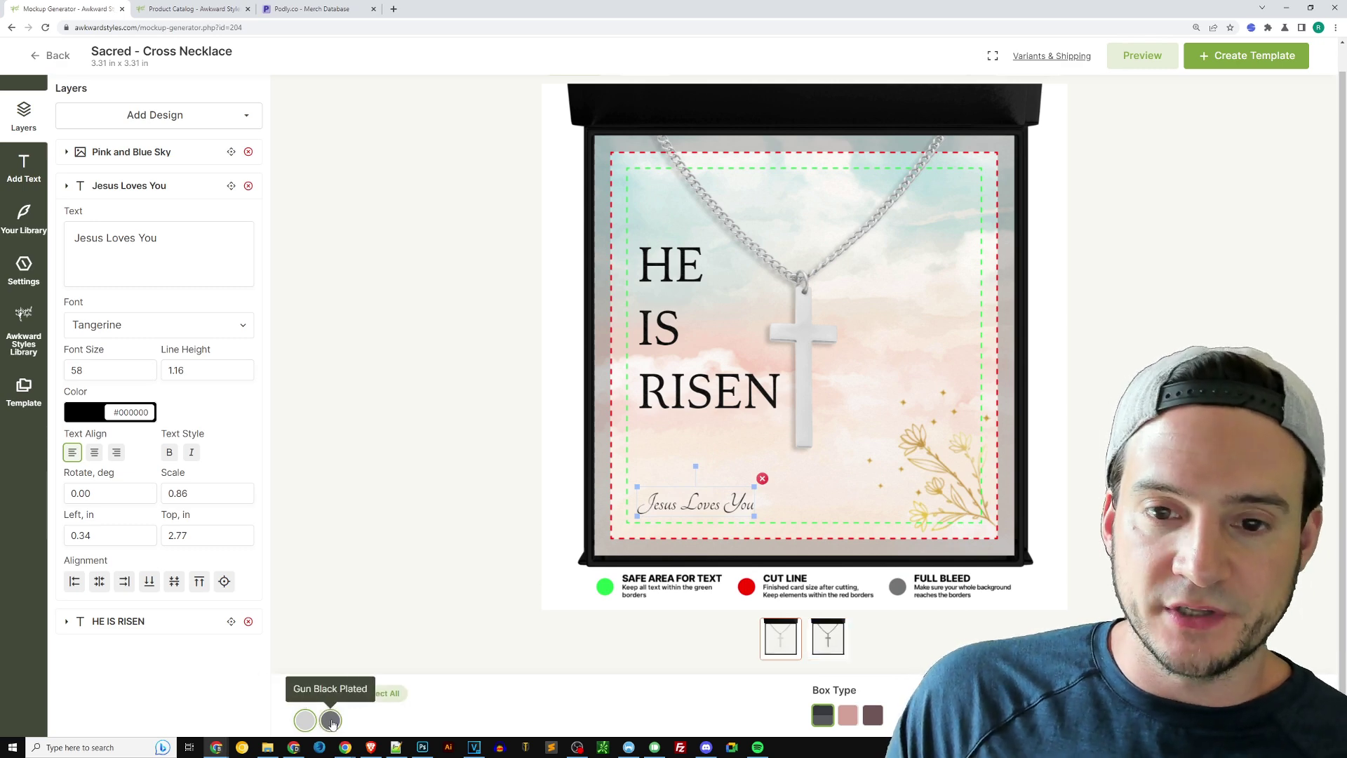
Step: Preview the card design with the Gun Black Plated necklace and return to the Stainless Steel mockup, keeping both finishes selected
click(823, 644)
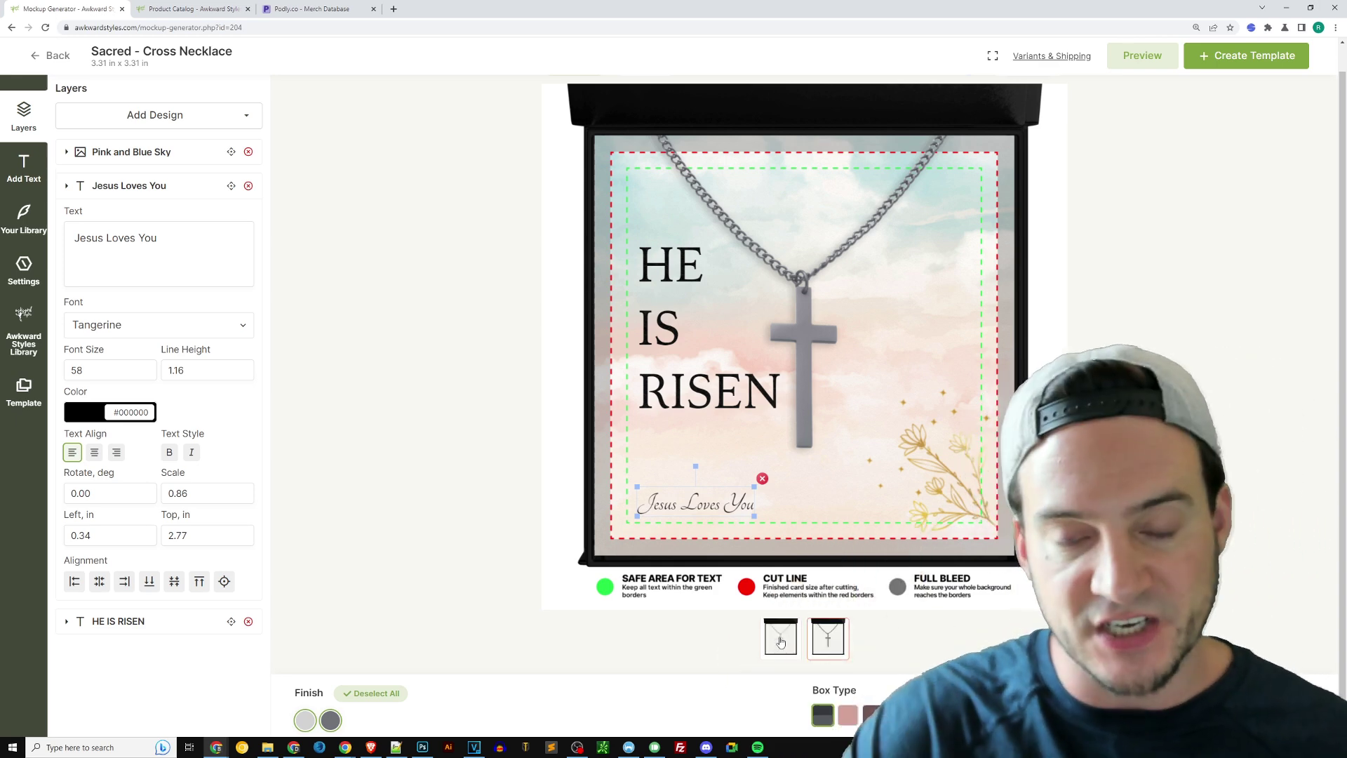
click(307, 722)
click(307, 723)
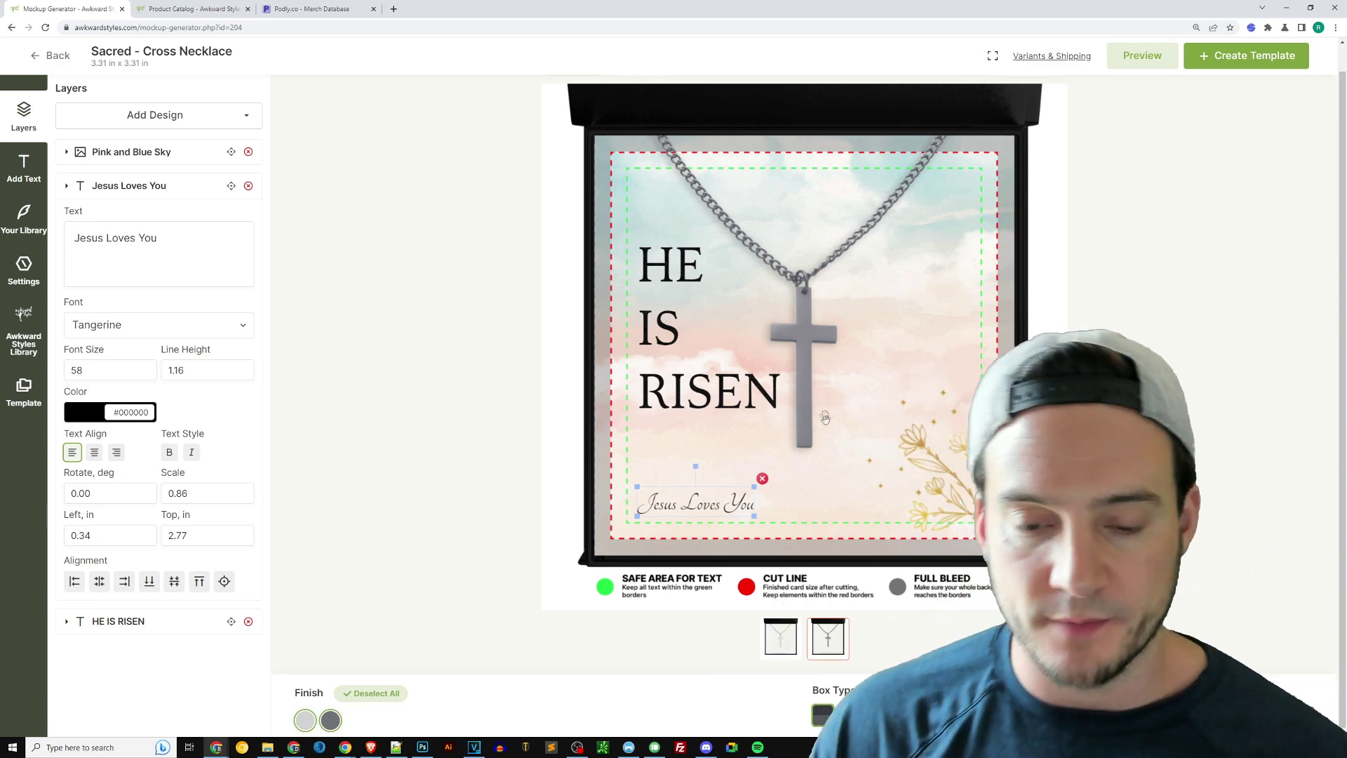
click(798, 640)
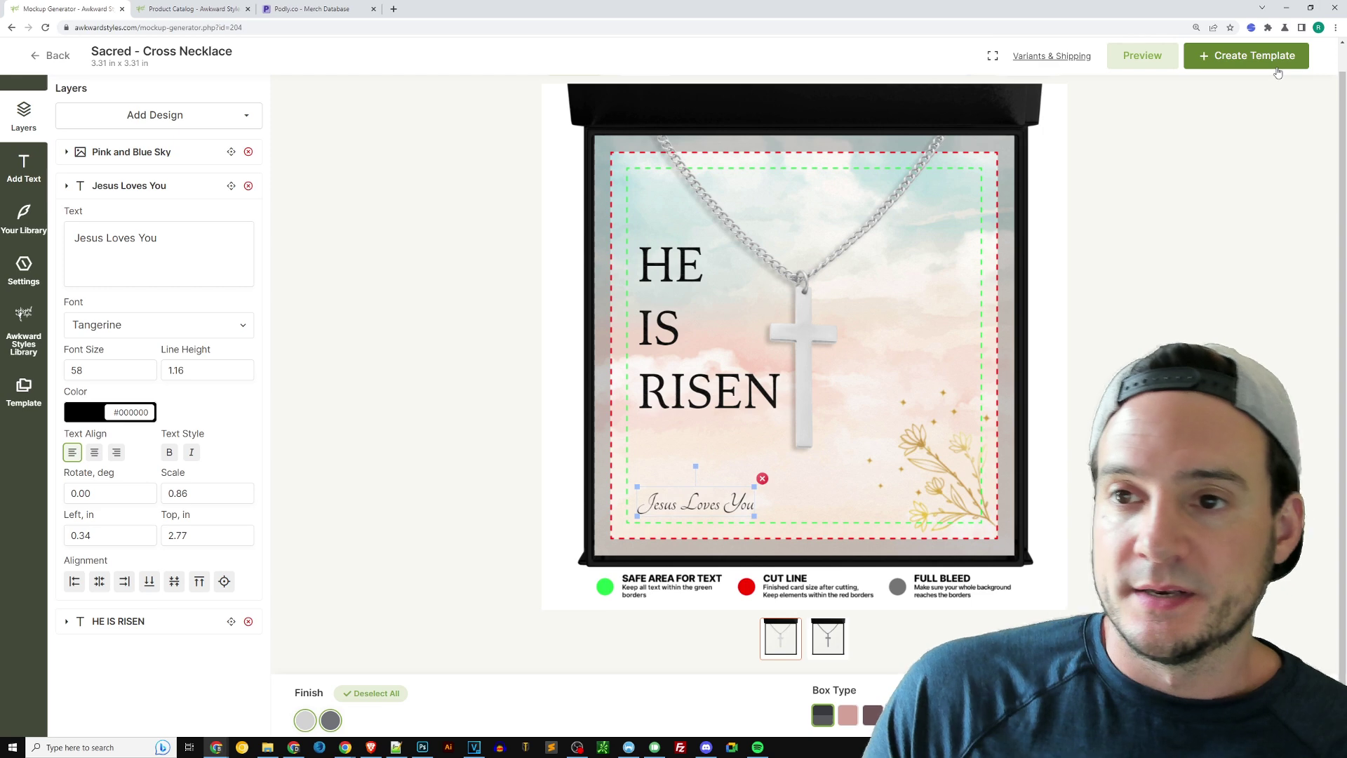
Step: Create the template and decline decorating the back side of the gift card
click(1229, 60)
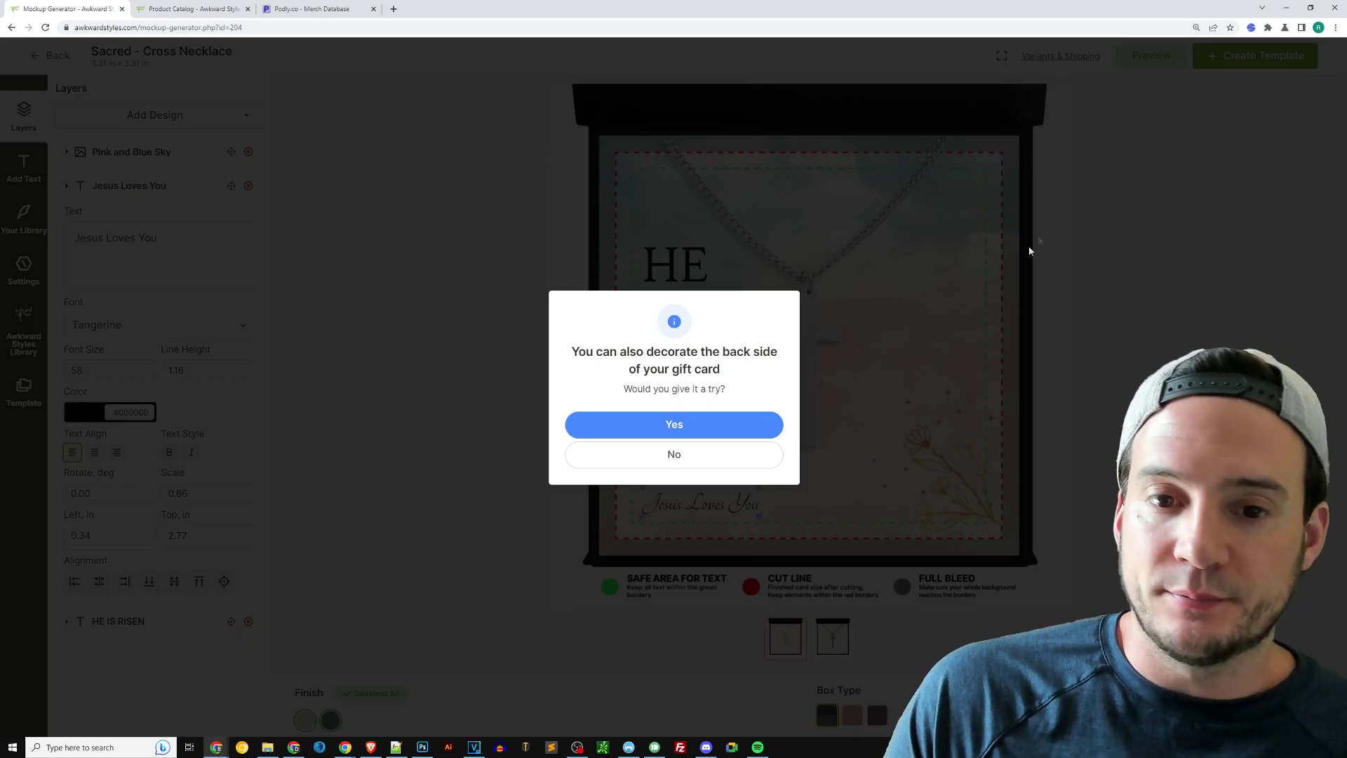
drag(609, 352, 721, 372)
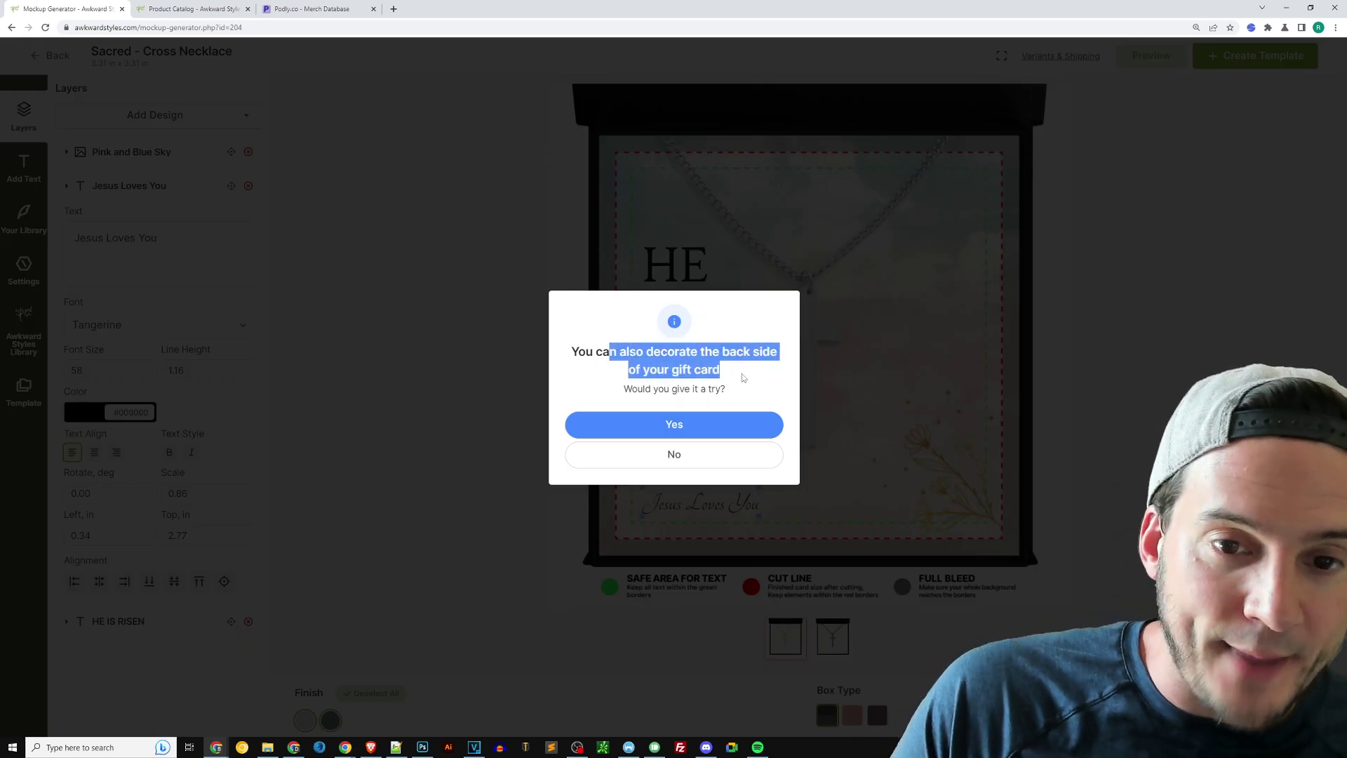
click(721, 373)
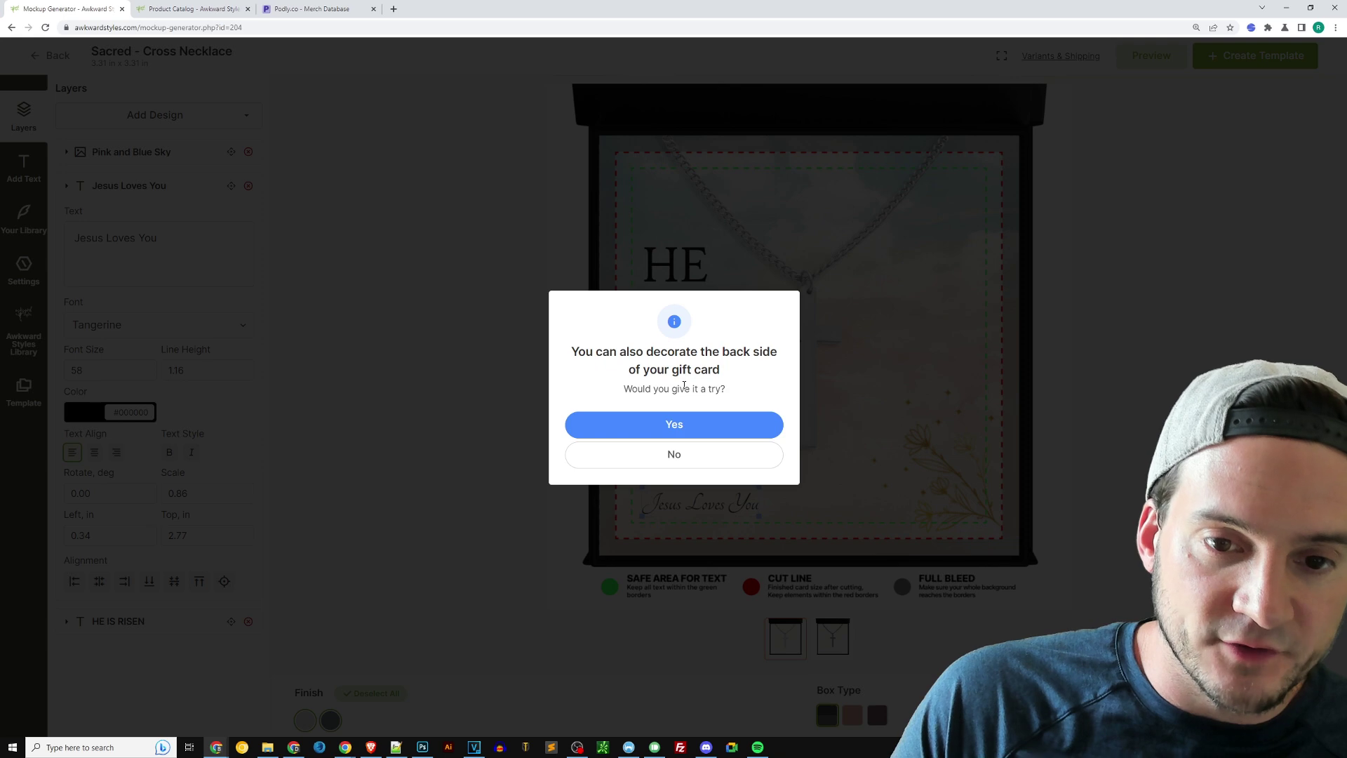
click(675, 456)
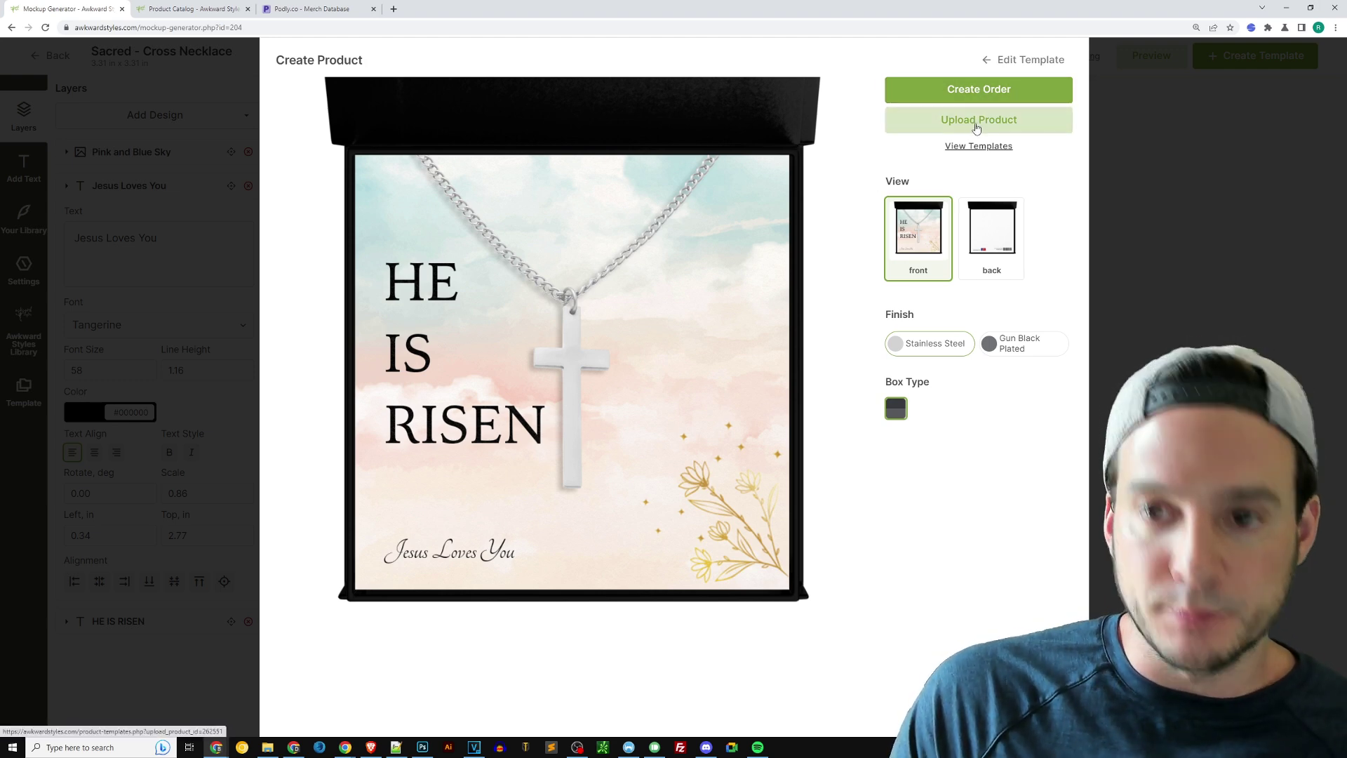
Step: Start uploading the product to the MDSVGShop store and set the storefront mockups to the Gun Black Plated finish
click(975, 123)
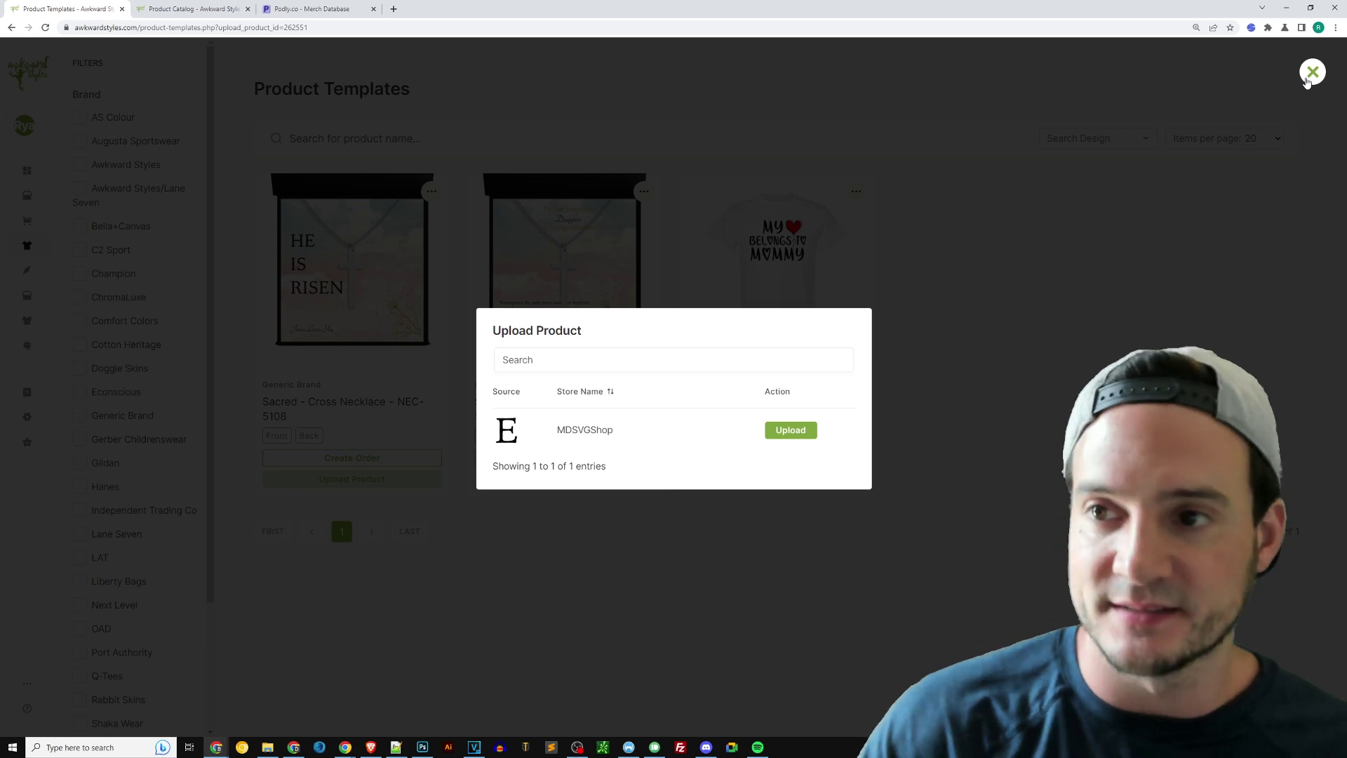
click(791, 430)
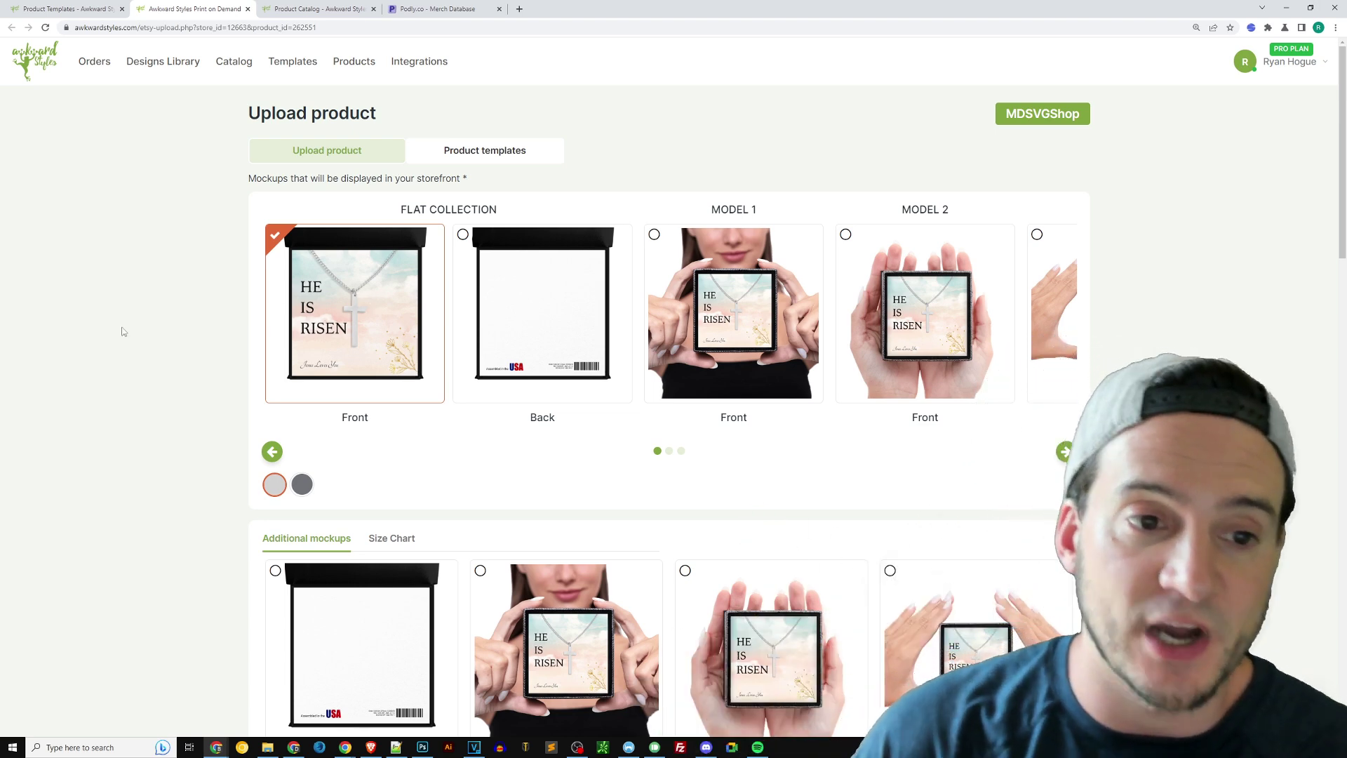
click(302, 486)
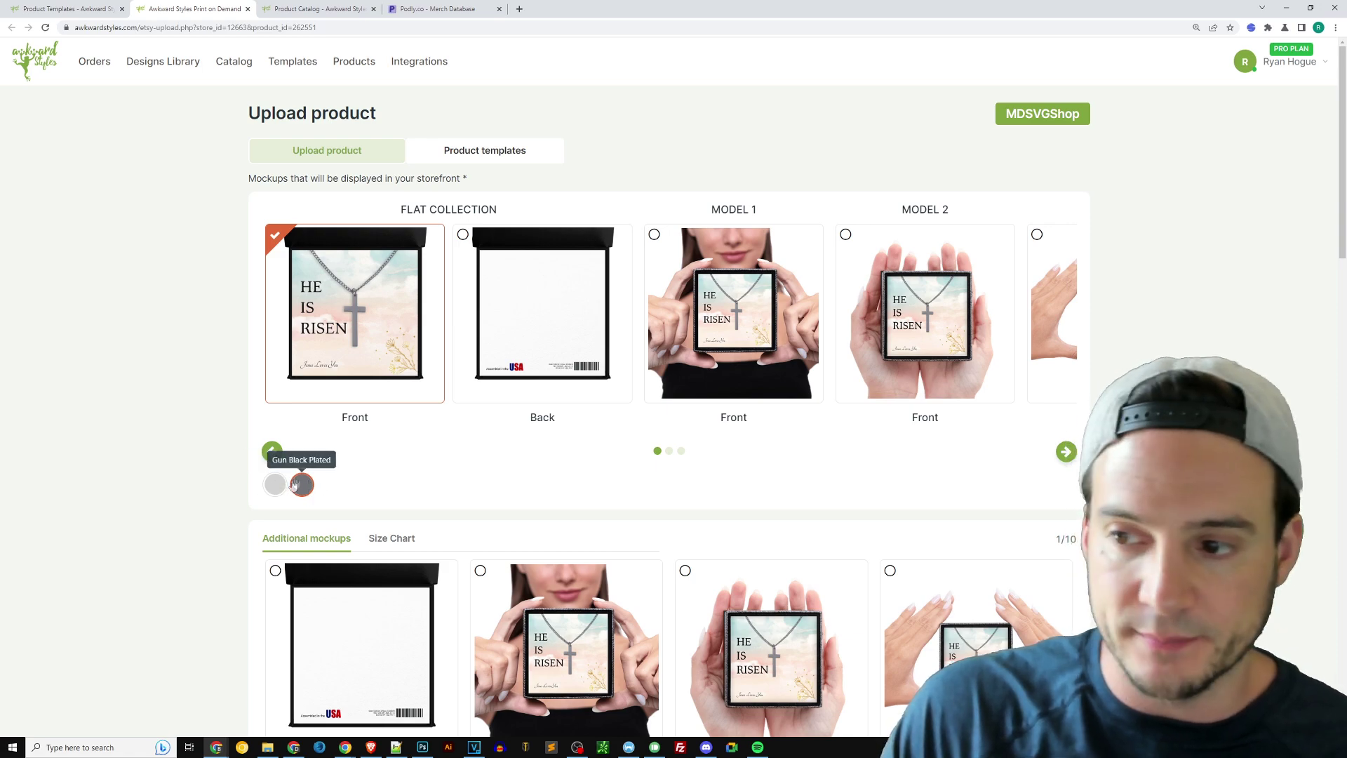
Step: Select the additional mockups showing the woman holding the box, the box in cupped hands, and the box between two open hands
scroll(138, 444, down, 2)
scroll(139, 444, down, 3)
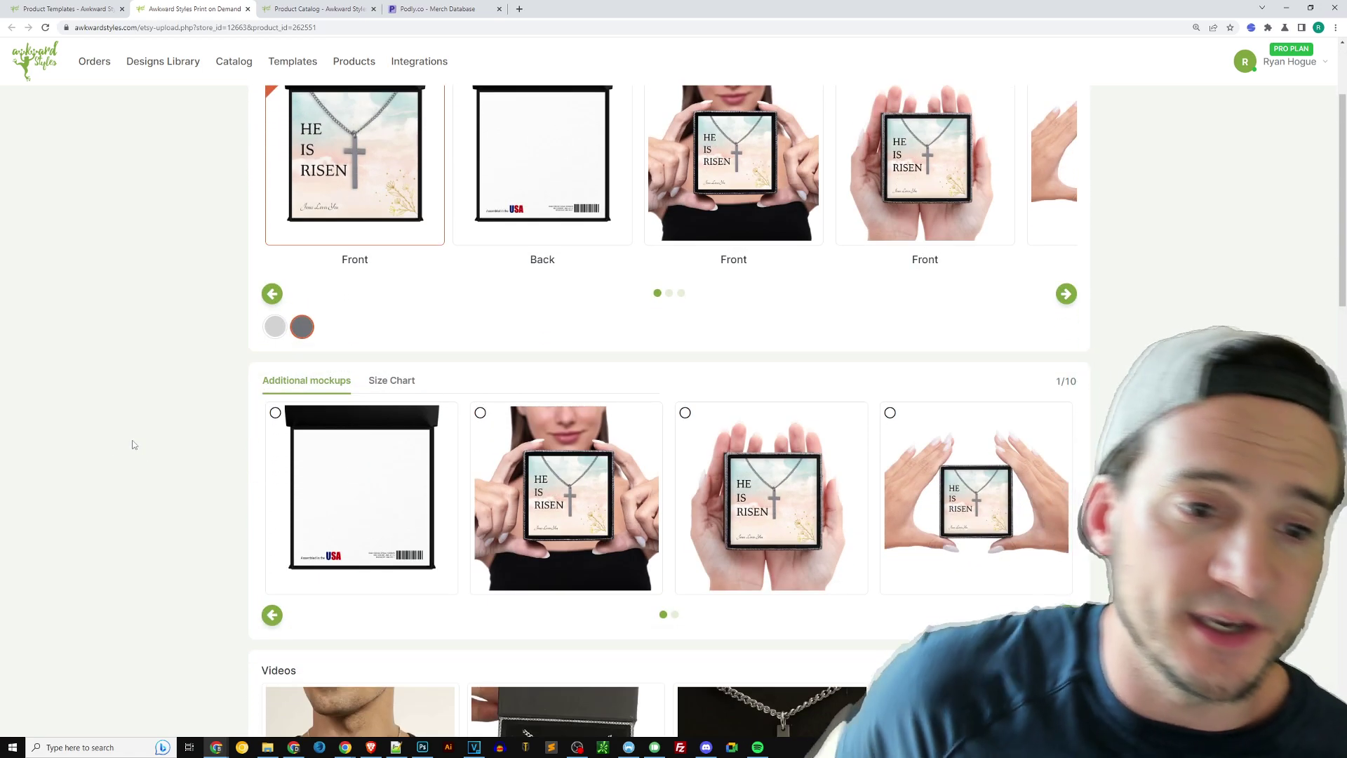
click(393, 383)
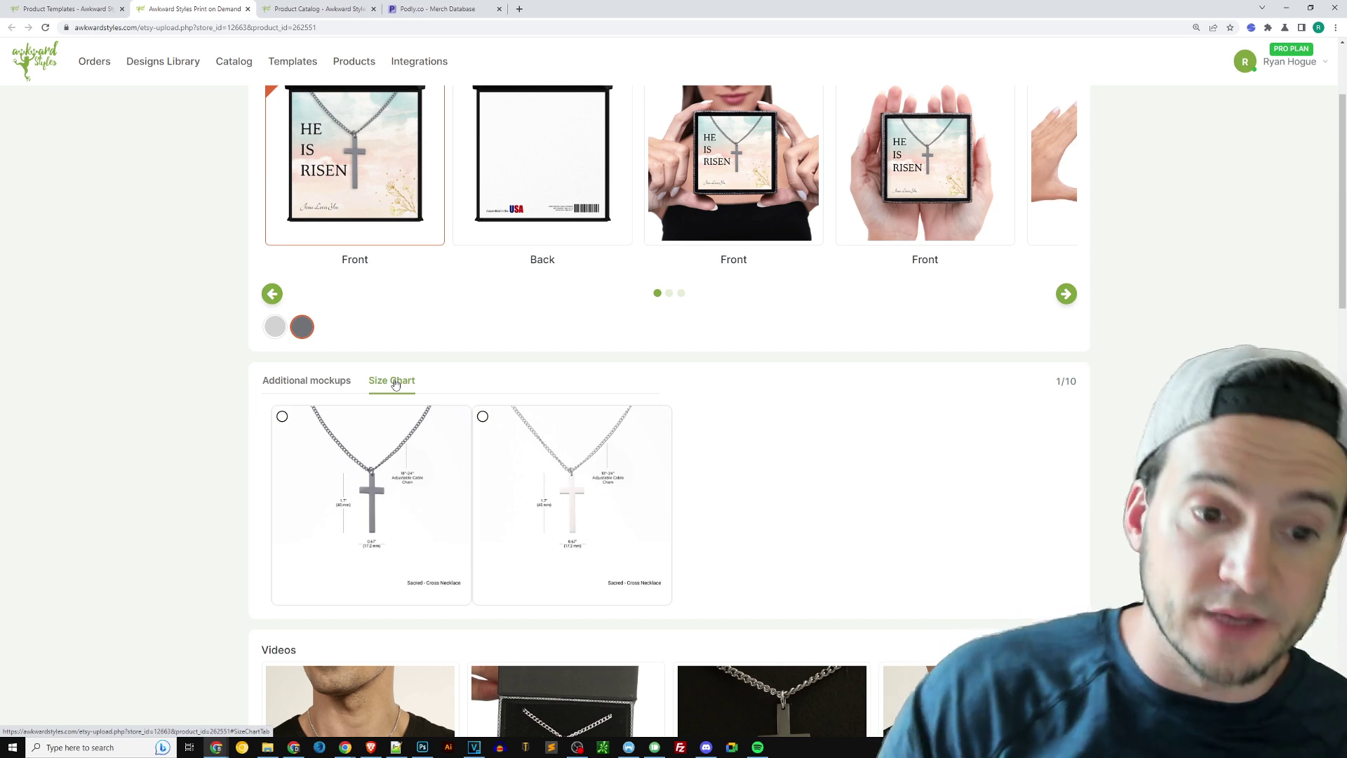
click(332, 379)
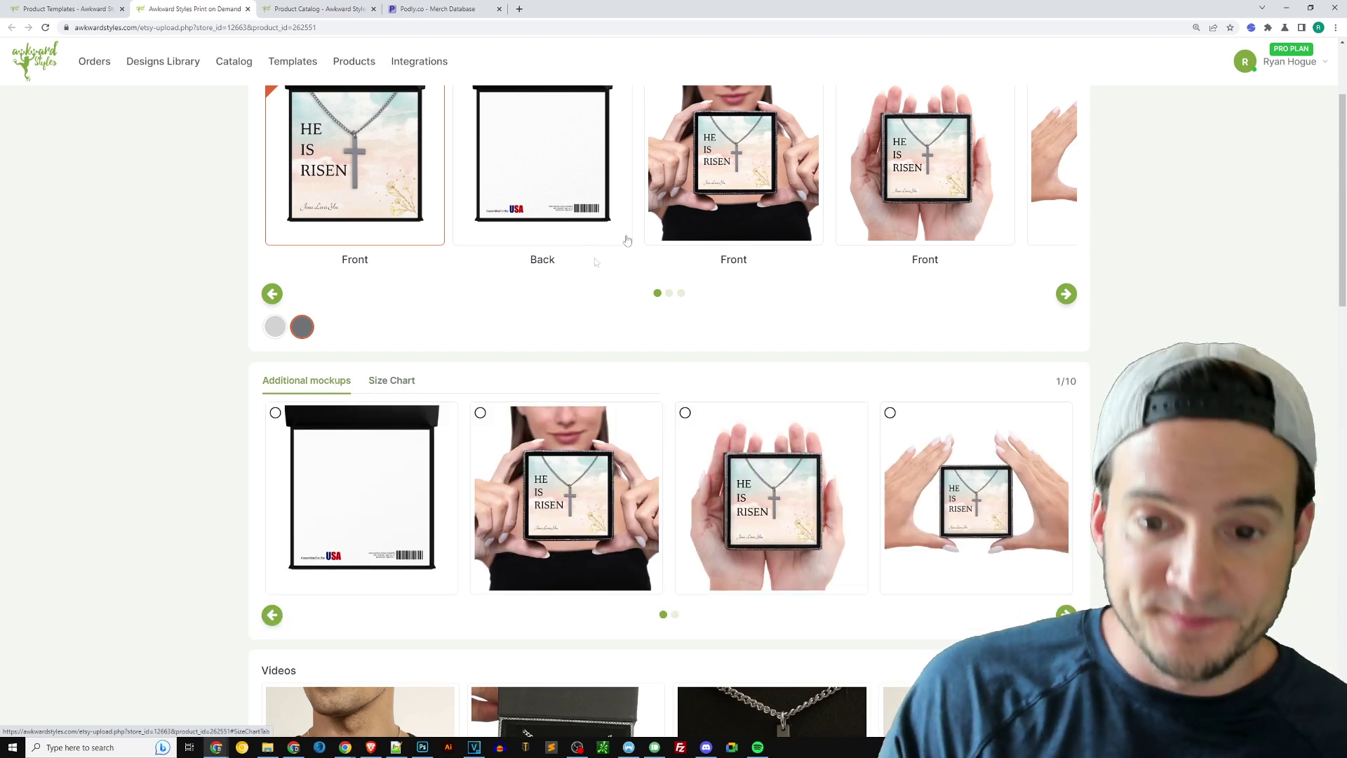
scroll(662, 323, down, 1)
drag(744, 432, 529, 449)
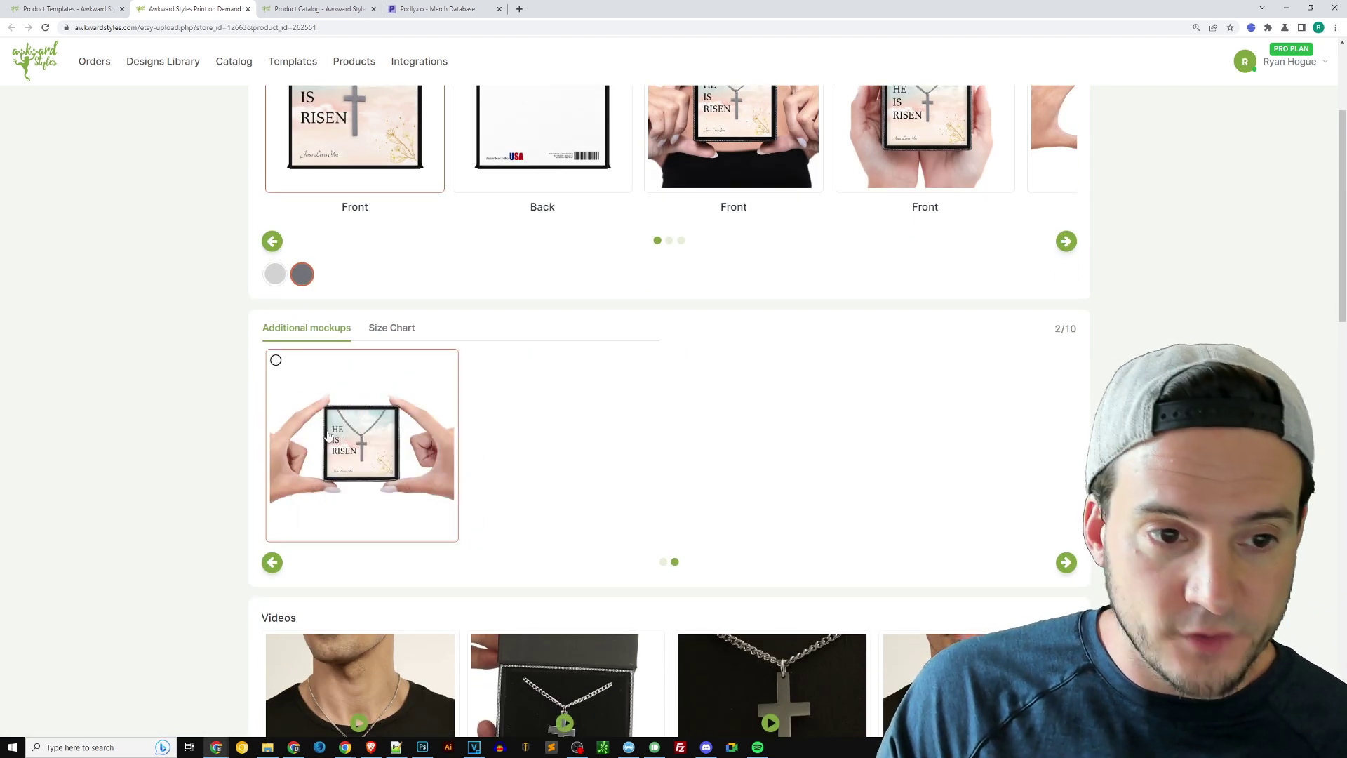
click(665, 563)
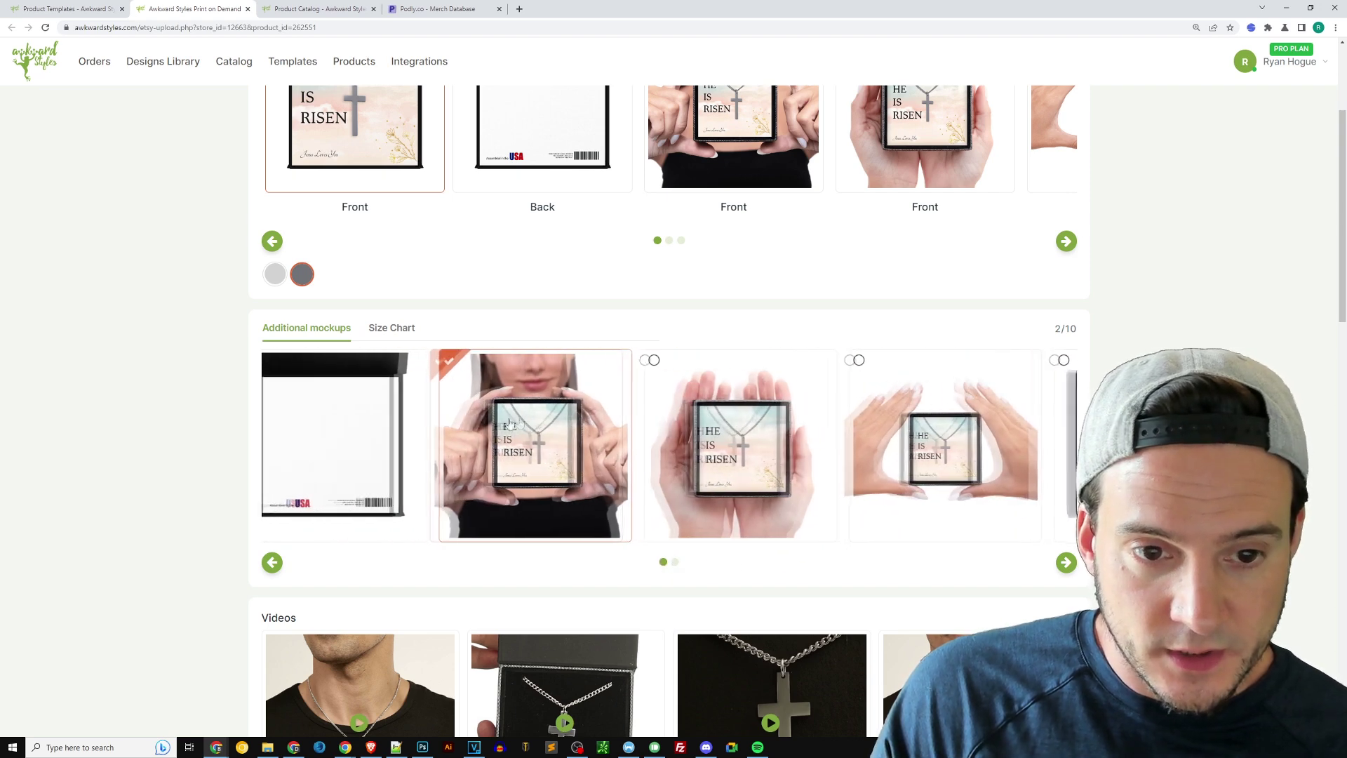
click(954, 421)
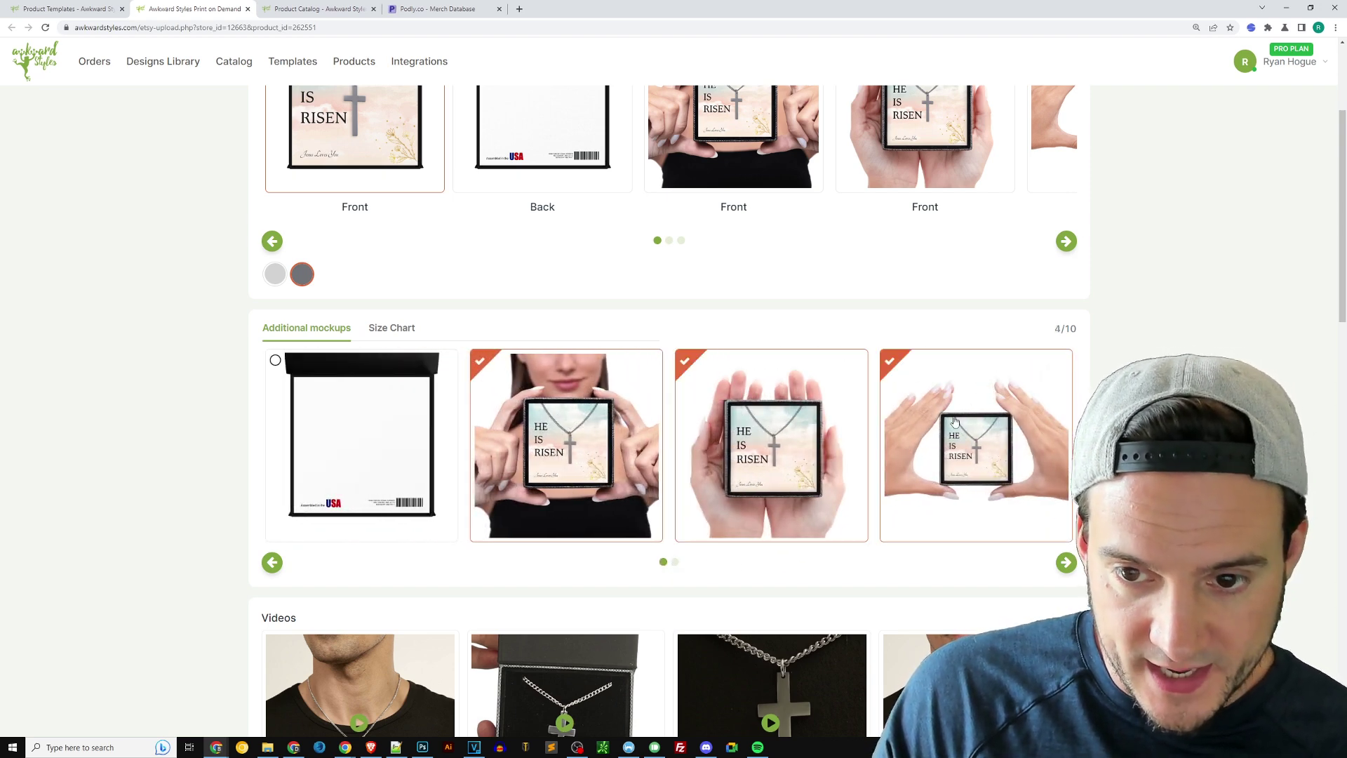
Step: Add the close-up box mockup, the mockup of fingers gripping the box sides, and the dark necklace's size chart image
click(675, 562)
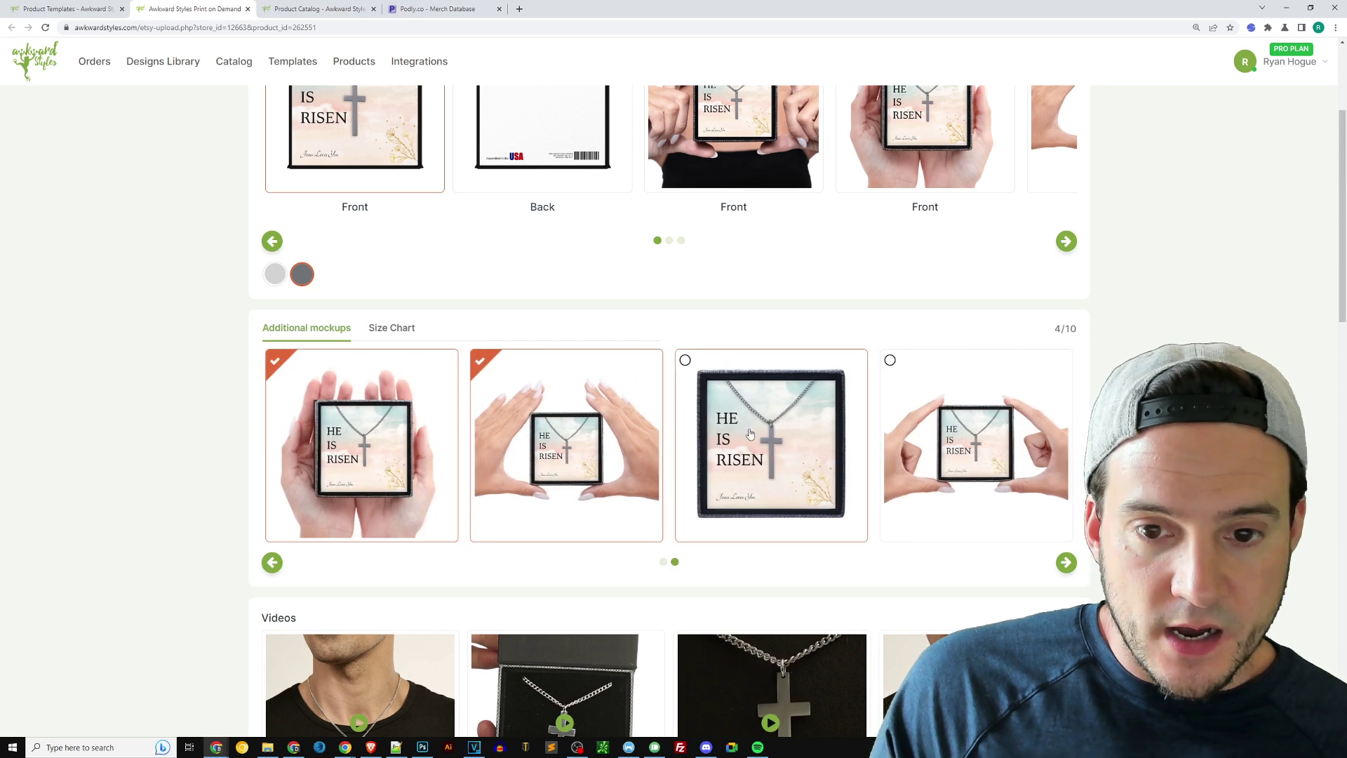
click(771, 456)
click(662, 562)
click(674, 562)
click(947, 435)
click(393, 328)
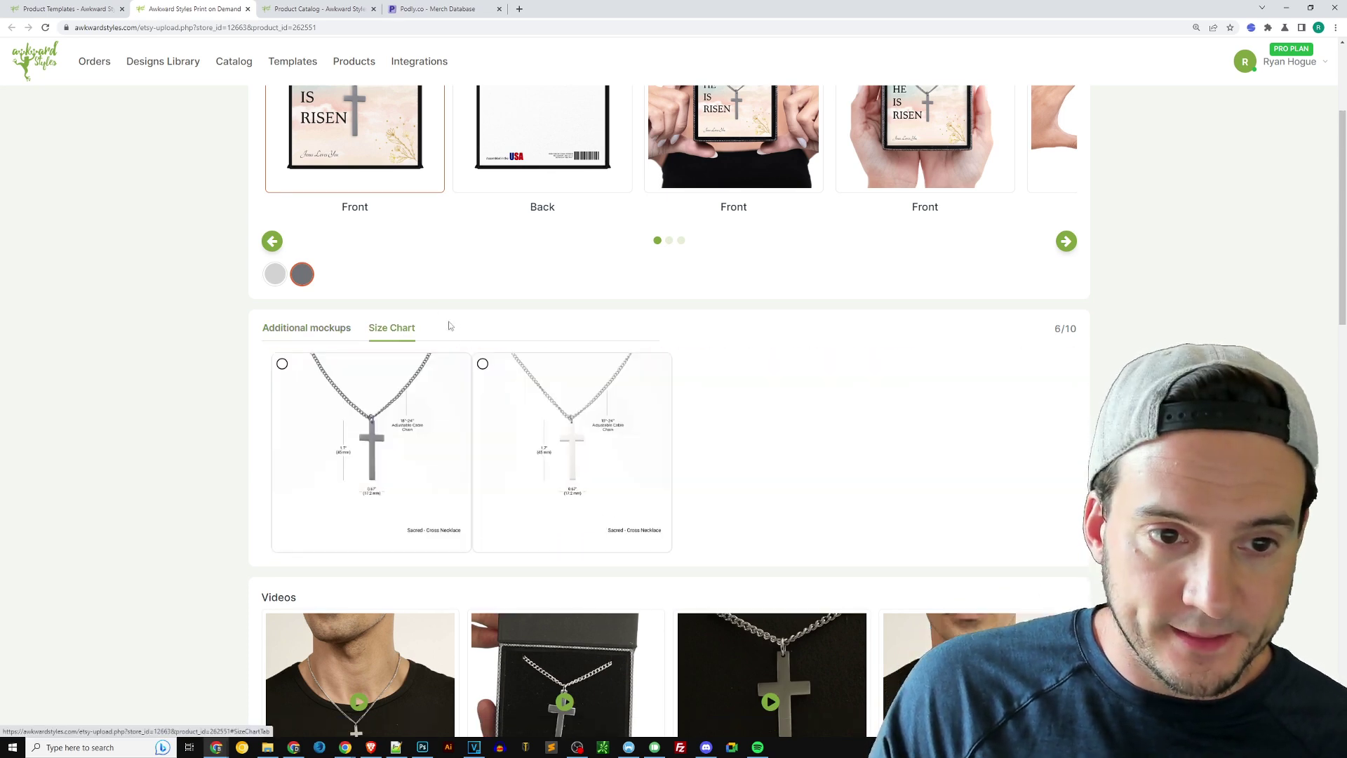
click(380, 444)
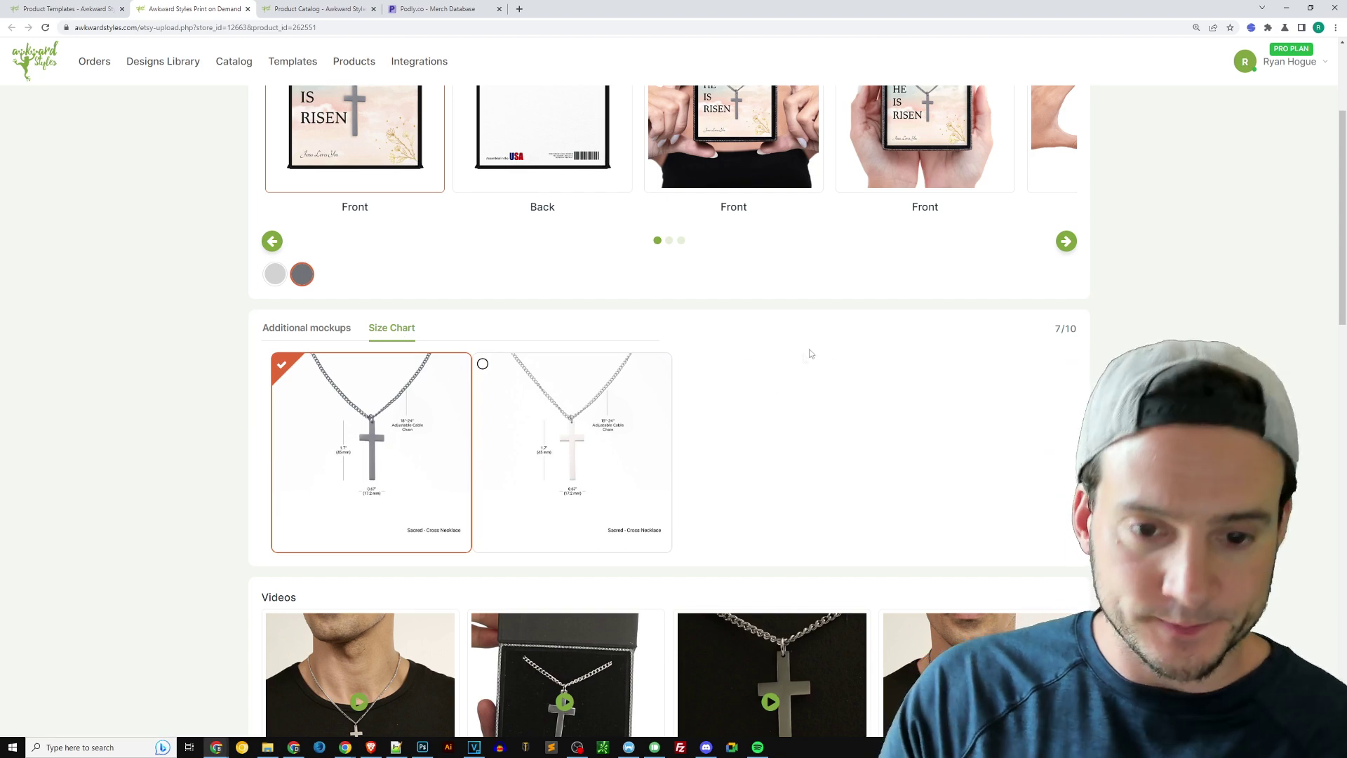
Step: Browse the product videos and select the close-up of the cross pendant on a black background, third in the list
scroll(821, 393, down, 1)
scroll(820, 394, down, 4)
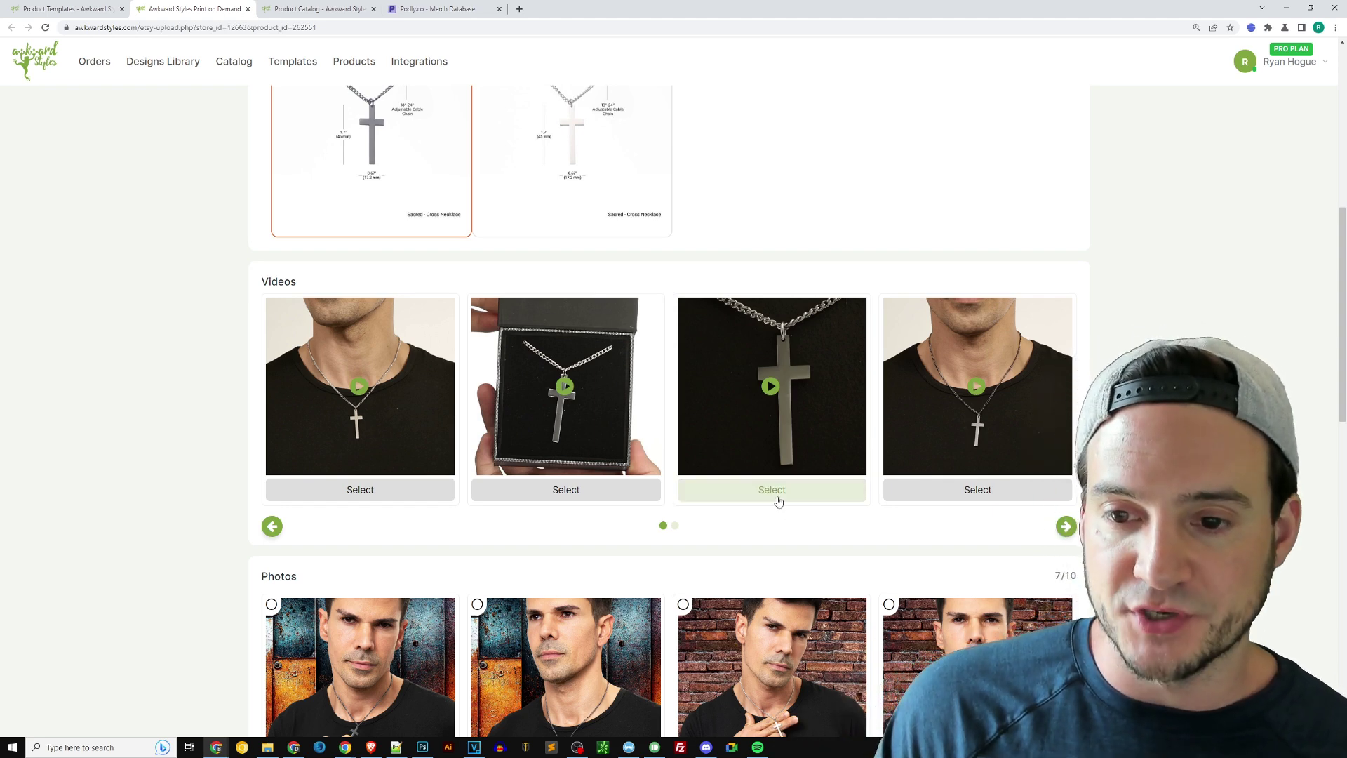
click(674, 527)
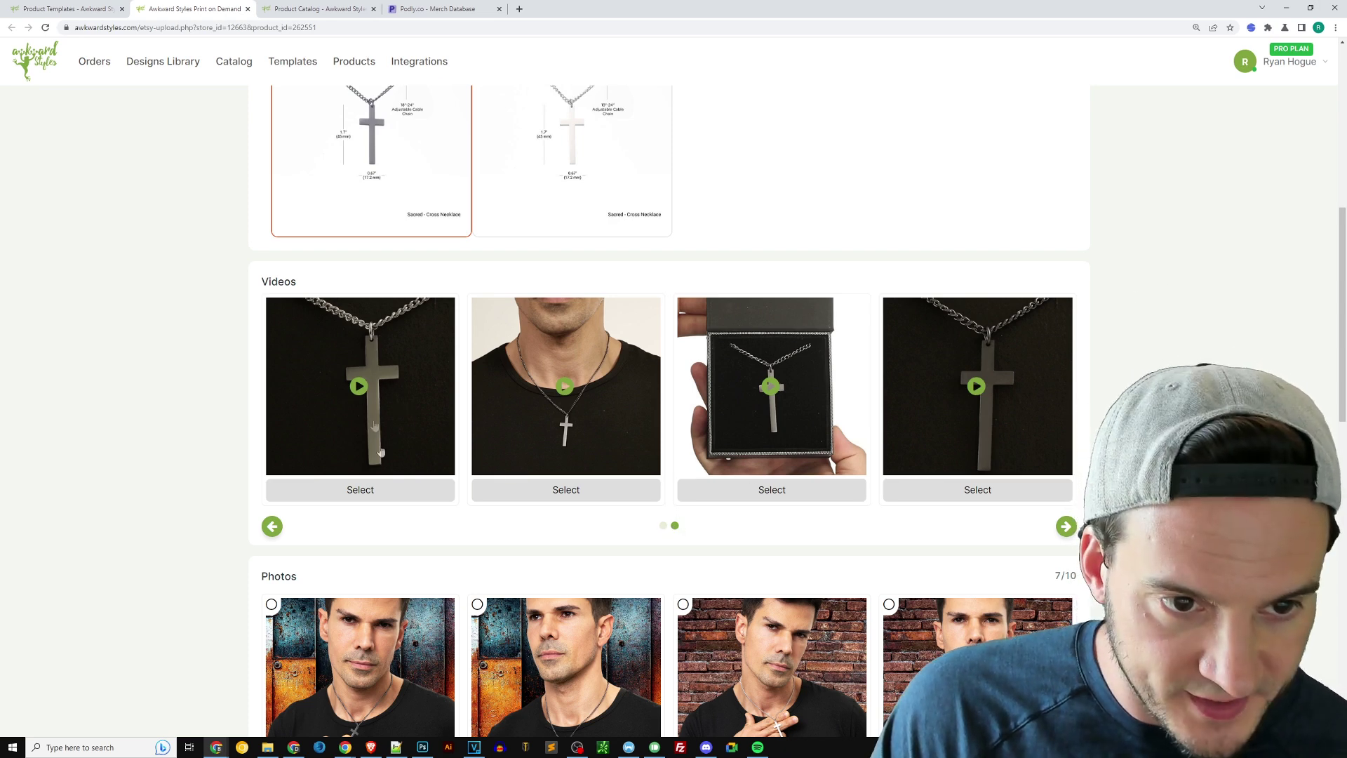
click(664, 526)
click(800, 488)
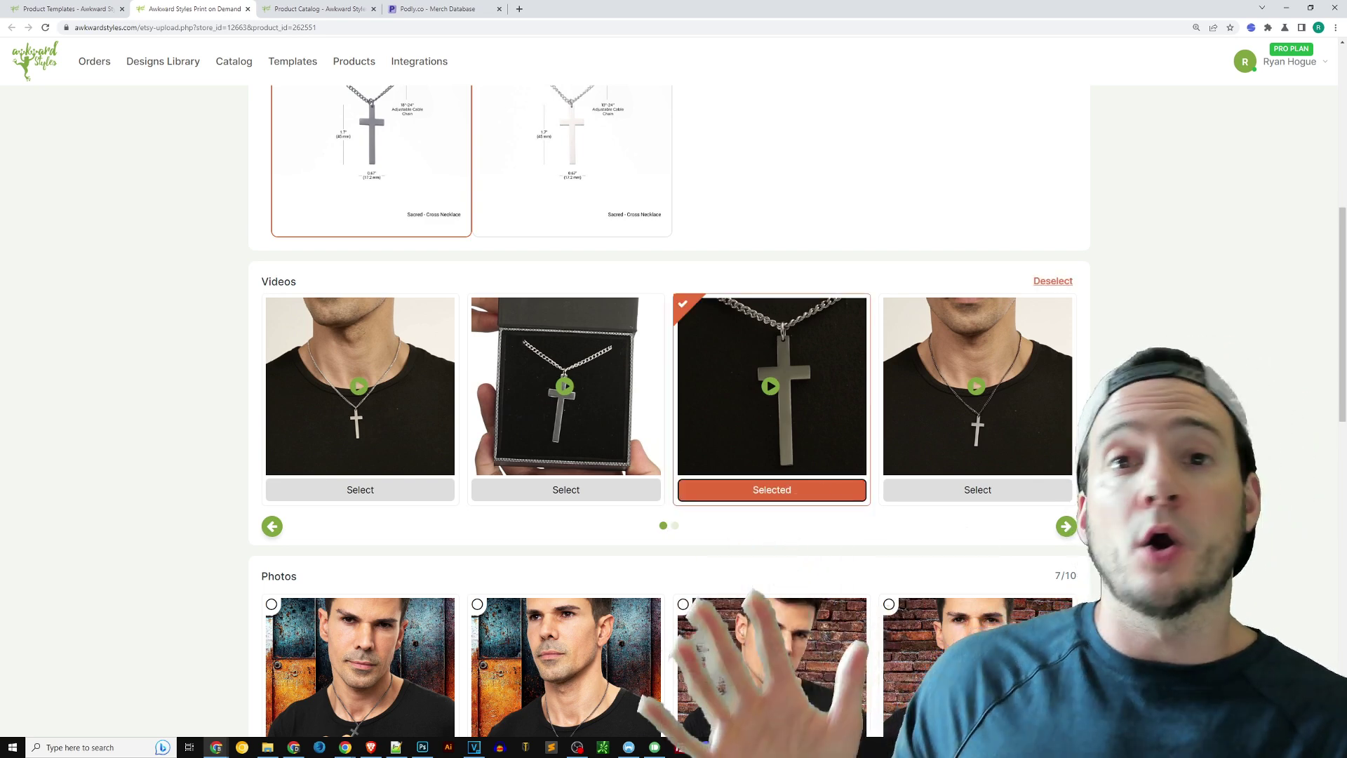
Step: Browse the product photos and add the silver cross on an open palm beside the blue flowers
scroll(1103, 430, down, 5)
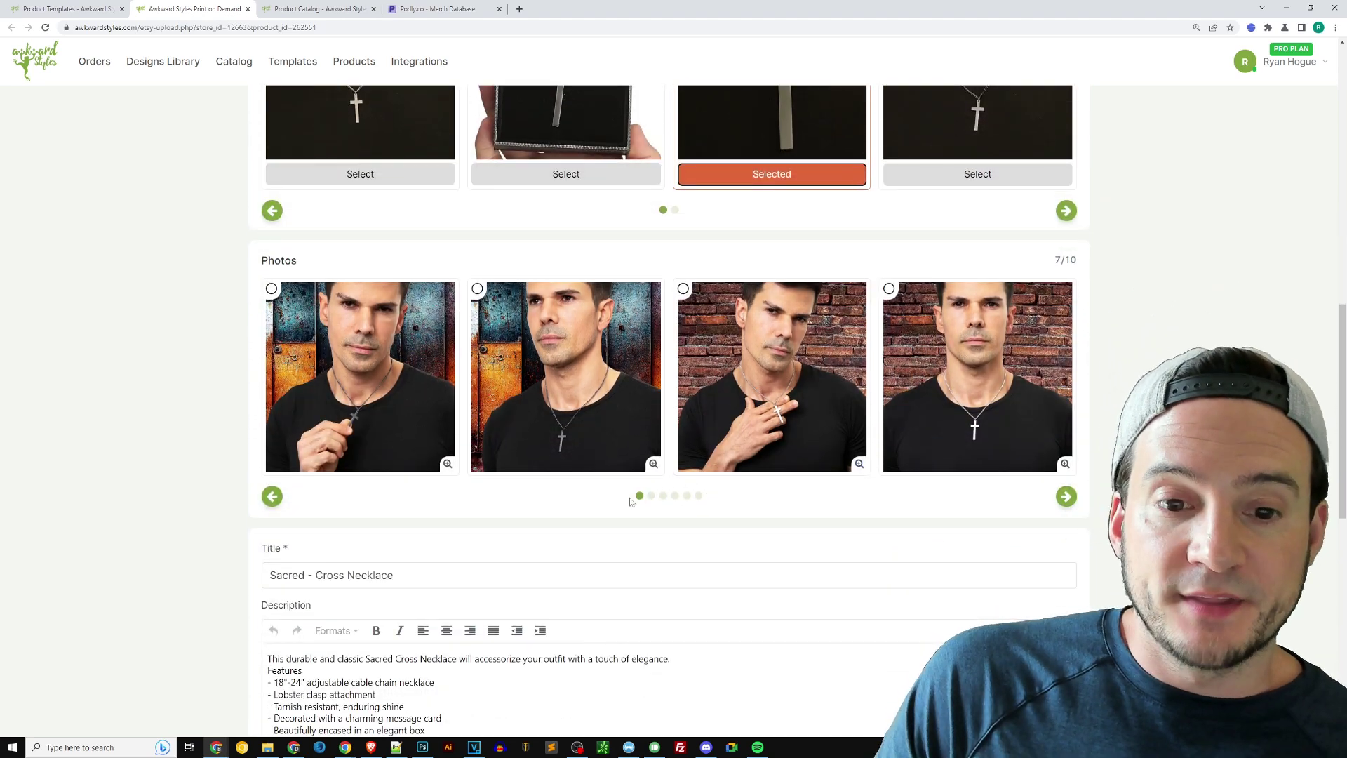
click(653, 499)
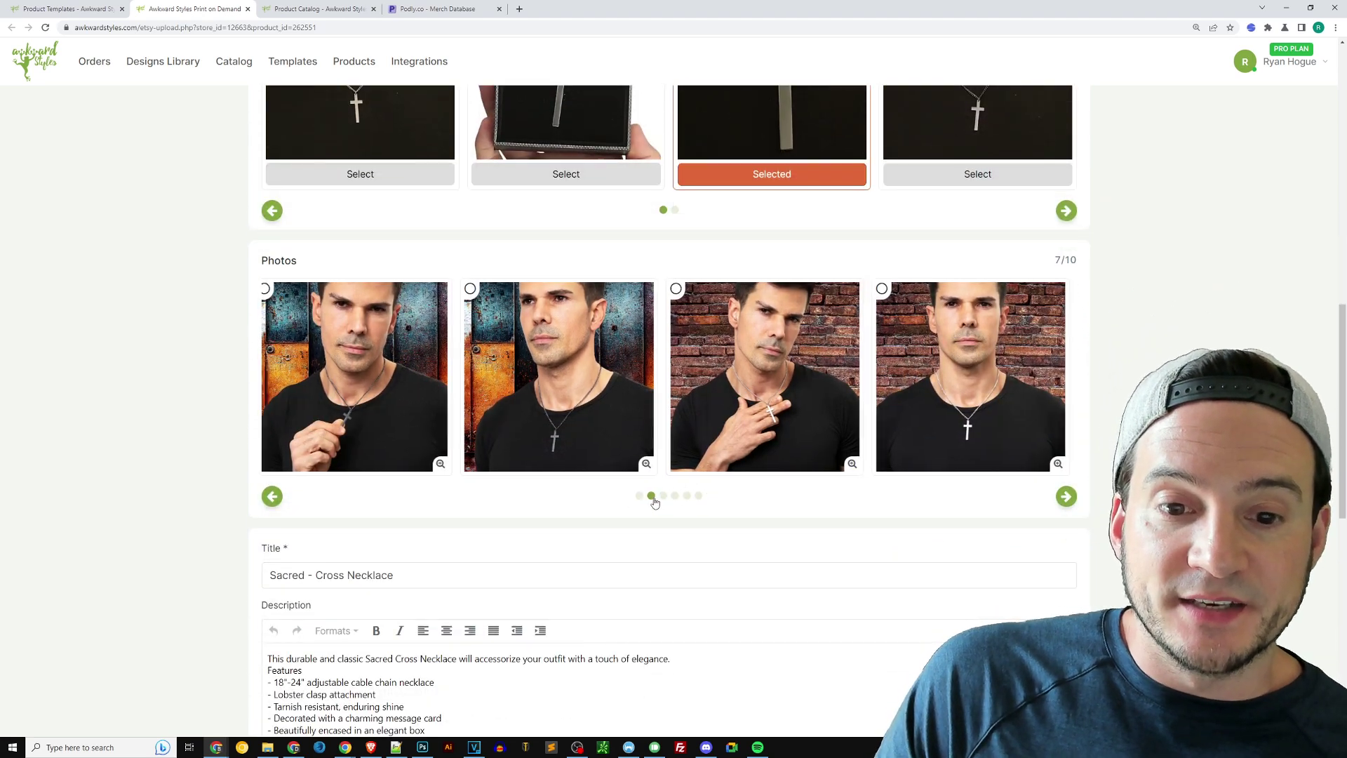
click(664, 499)
click(677, 498)
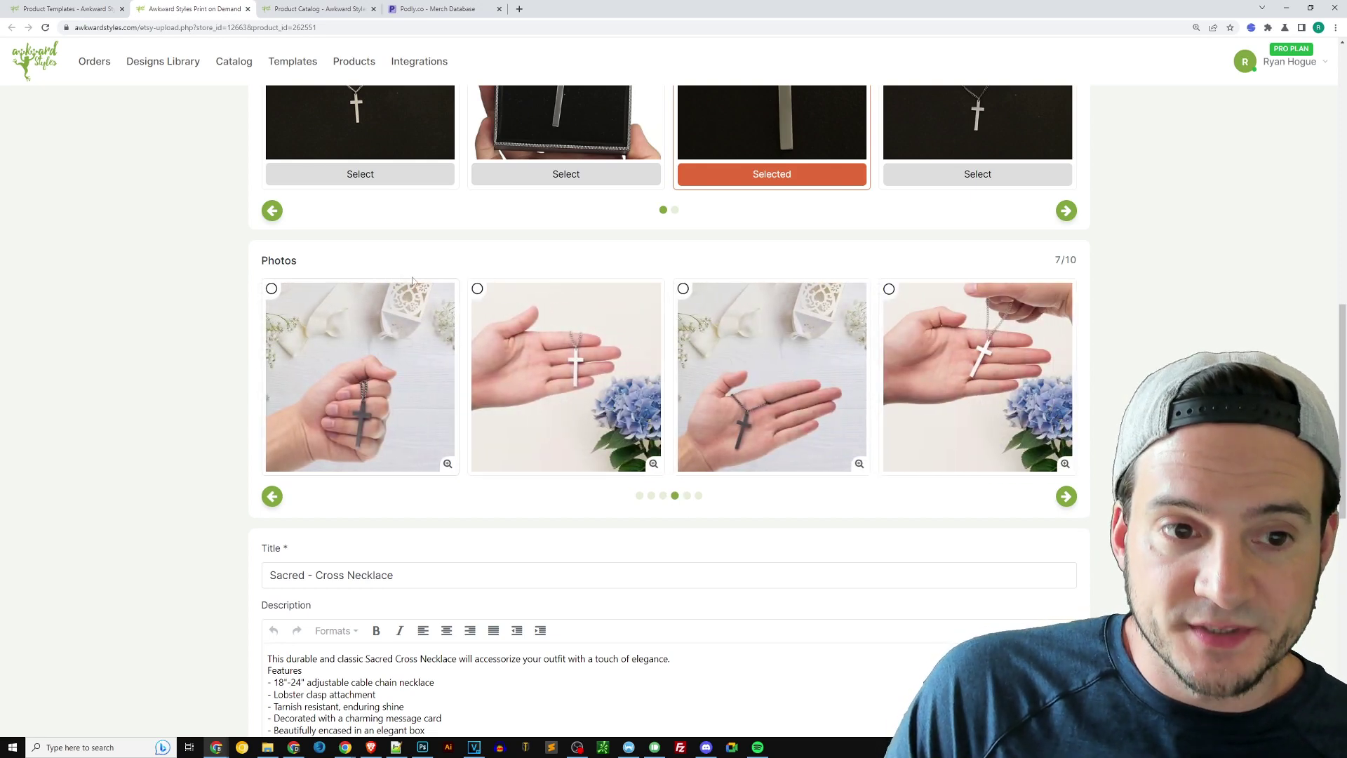
drag(1075, 257, 1048, 261)
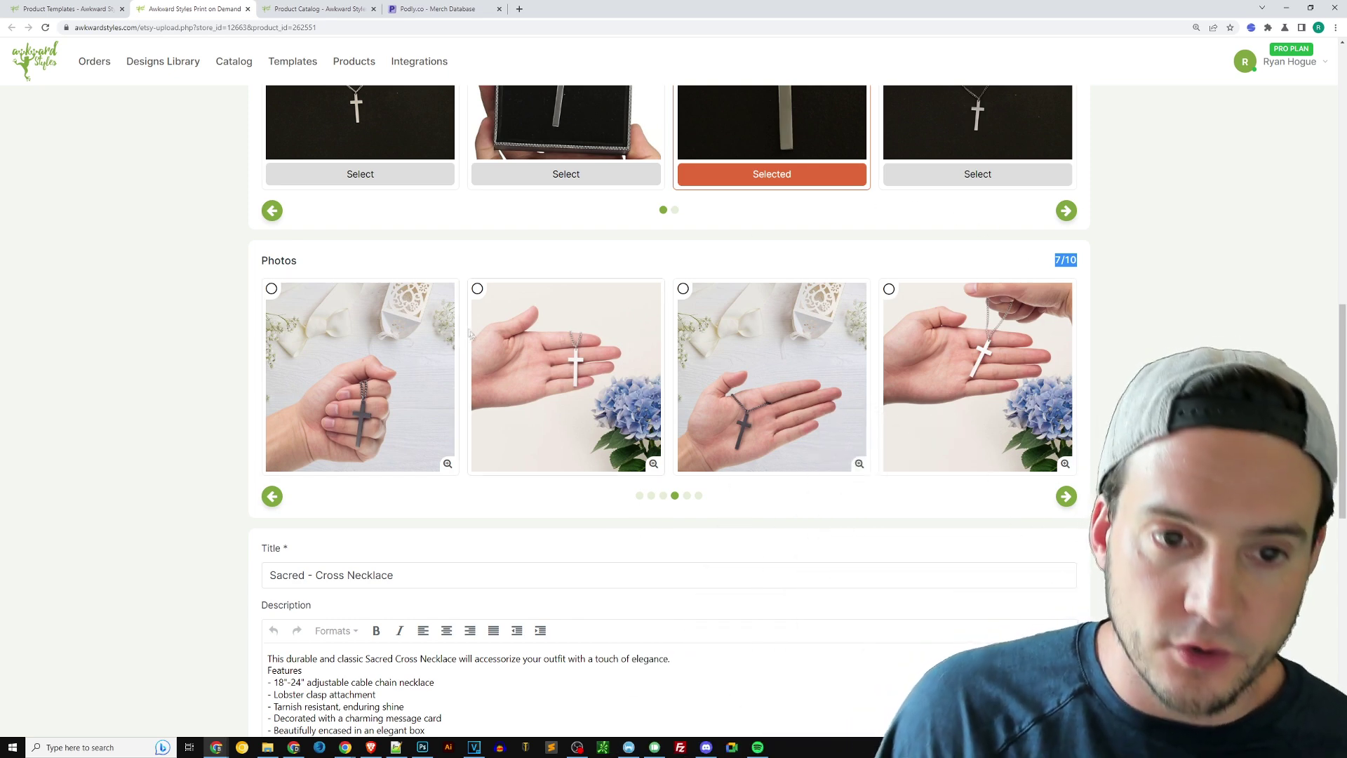
click(571, 337)
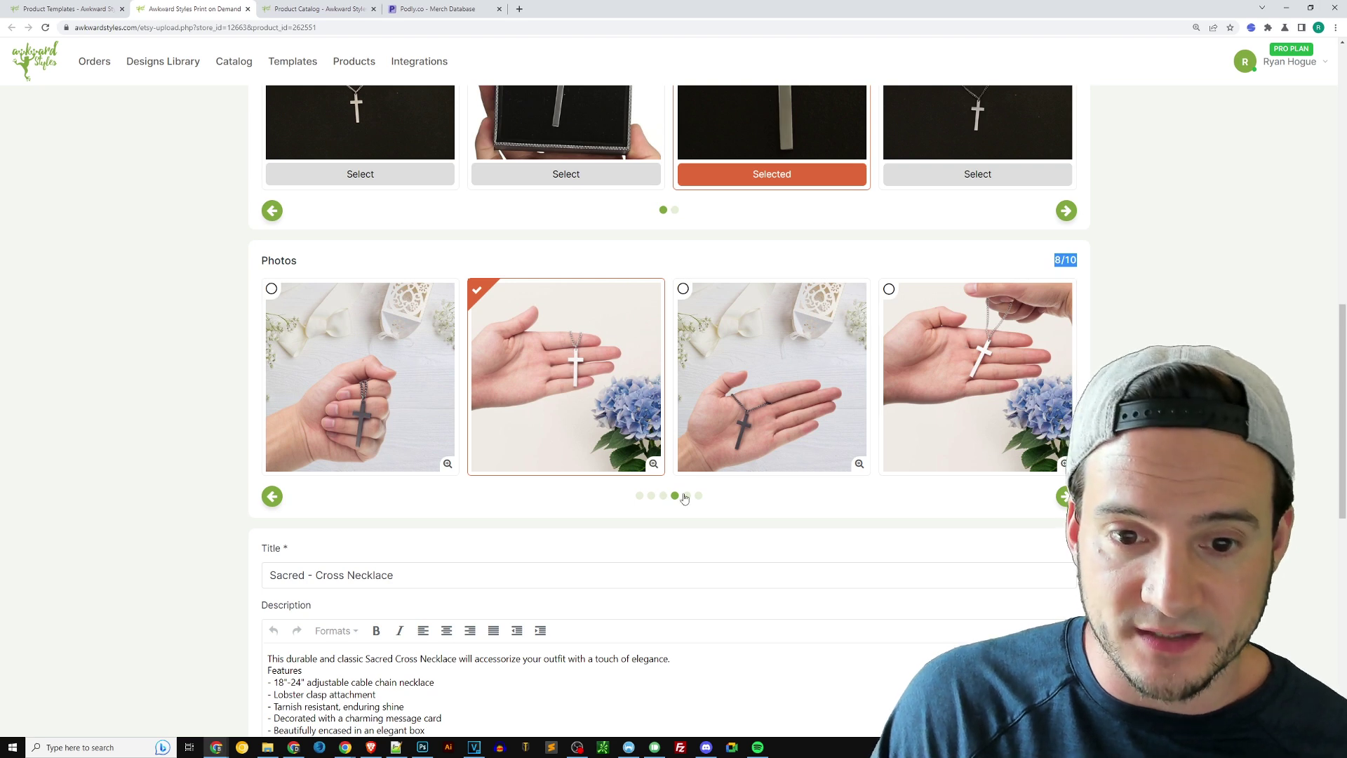
click(685, 496)
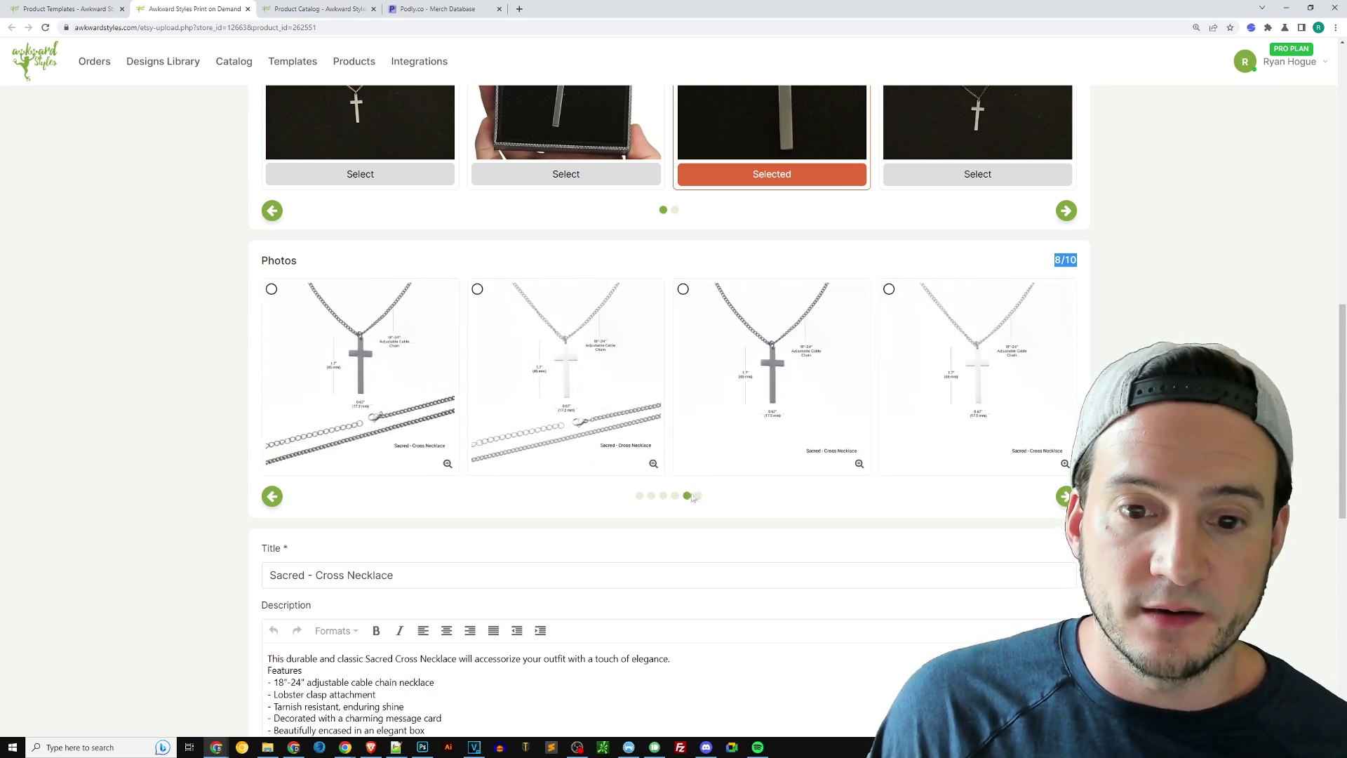
click(556, 345)
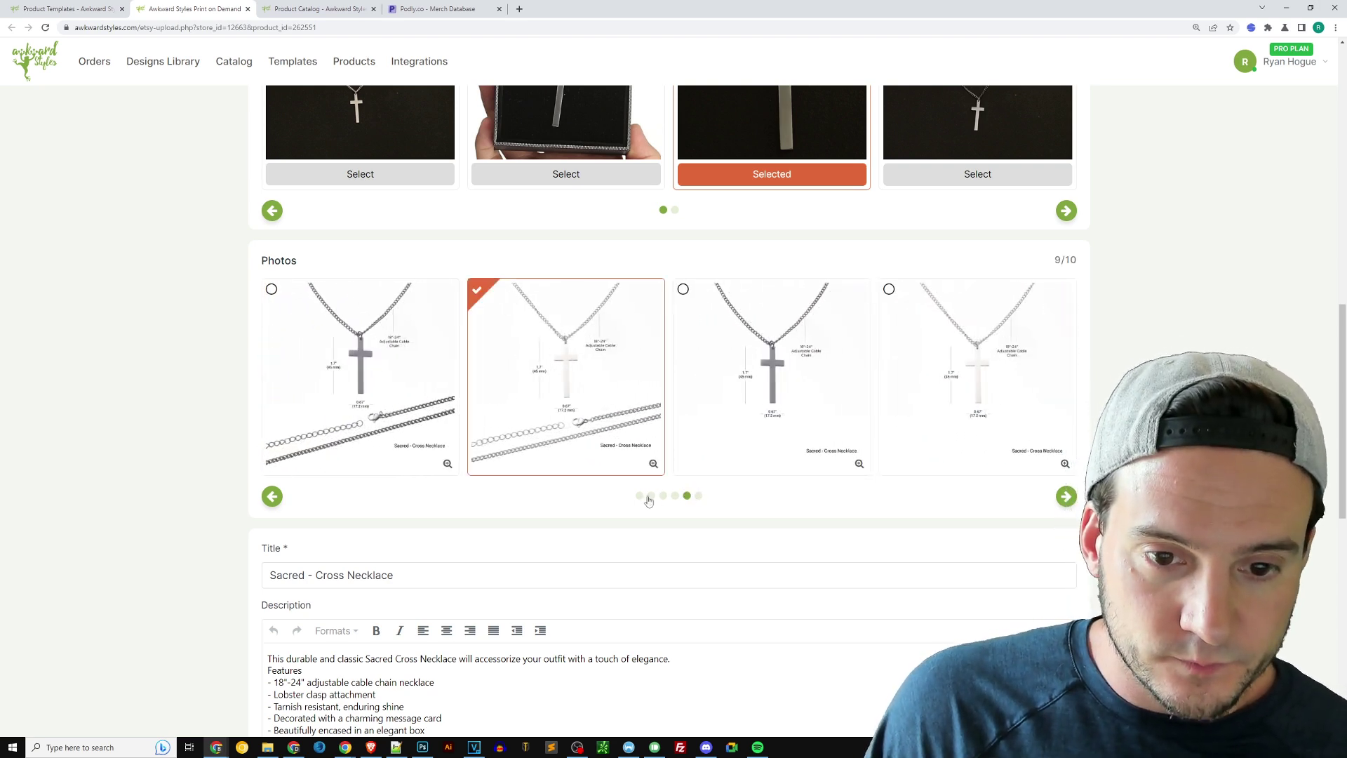
click(504, 313)
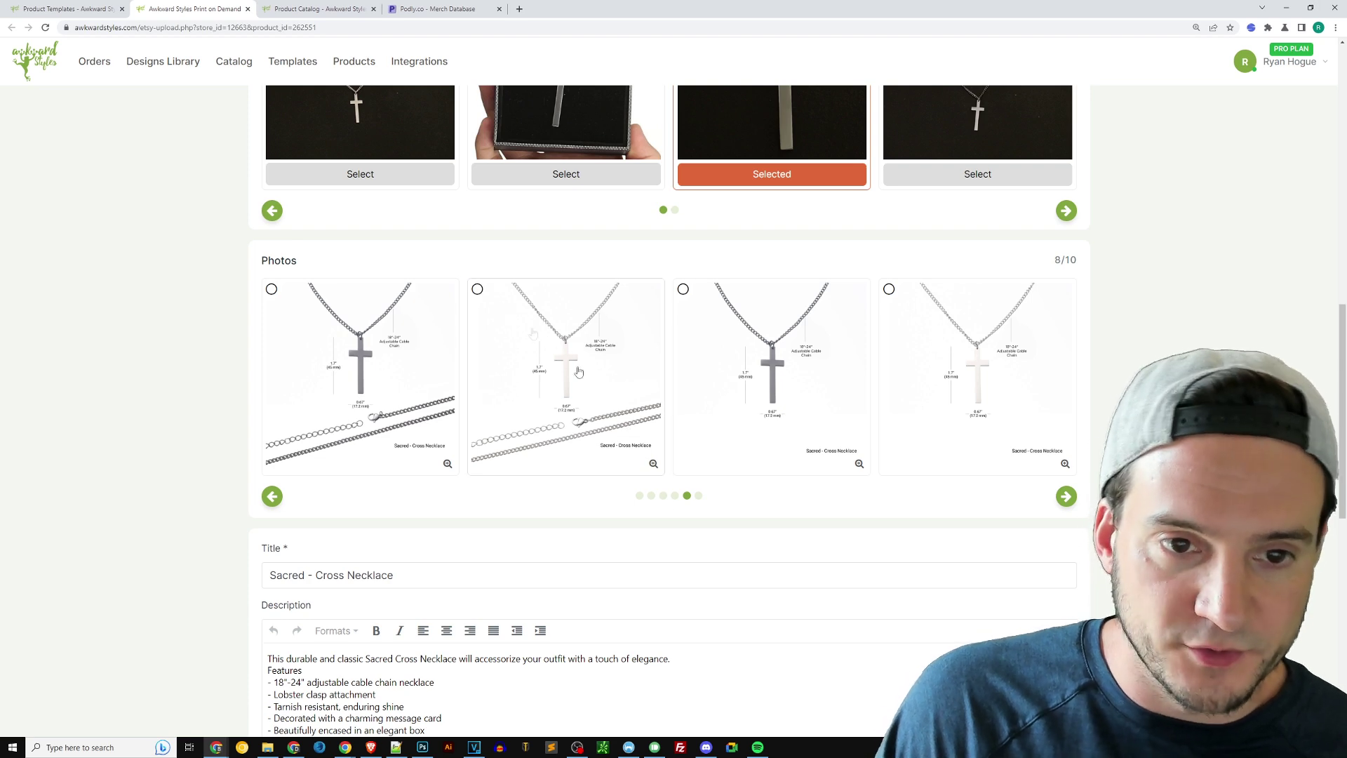
Step: Add the two photos of the man wearing the dark cross necklace in front of the brick wall
click(651, 496)
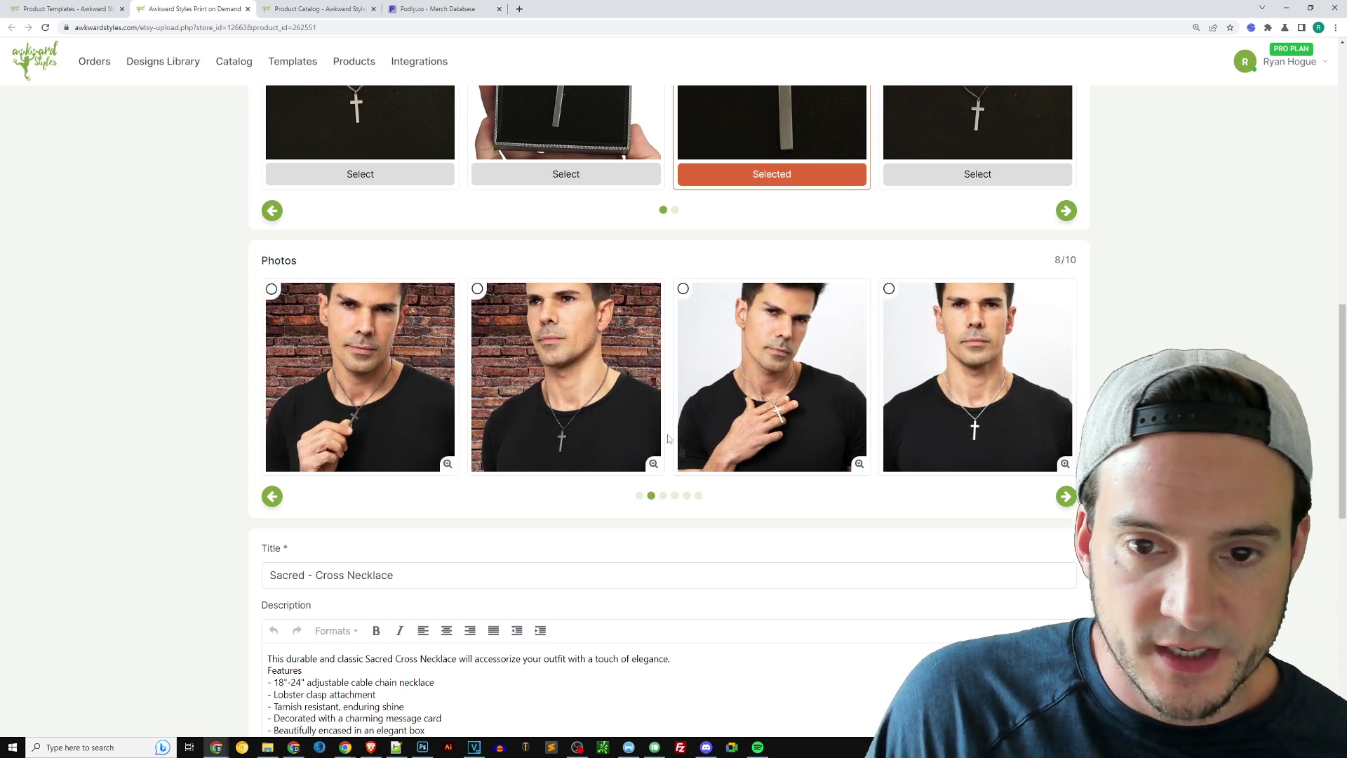
click(566, 376)
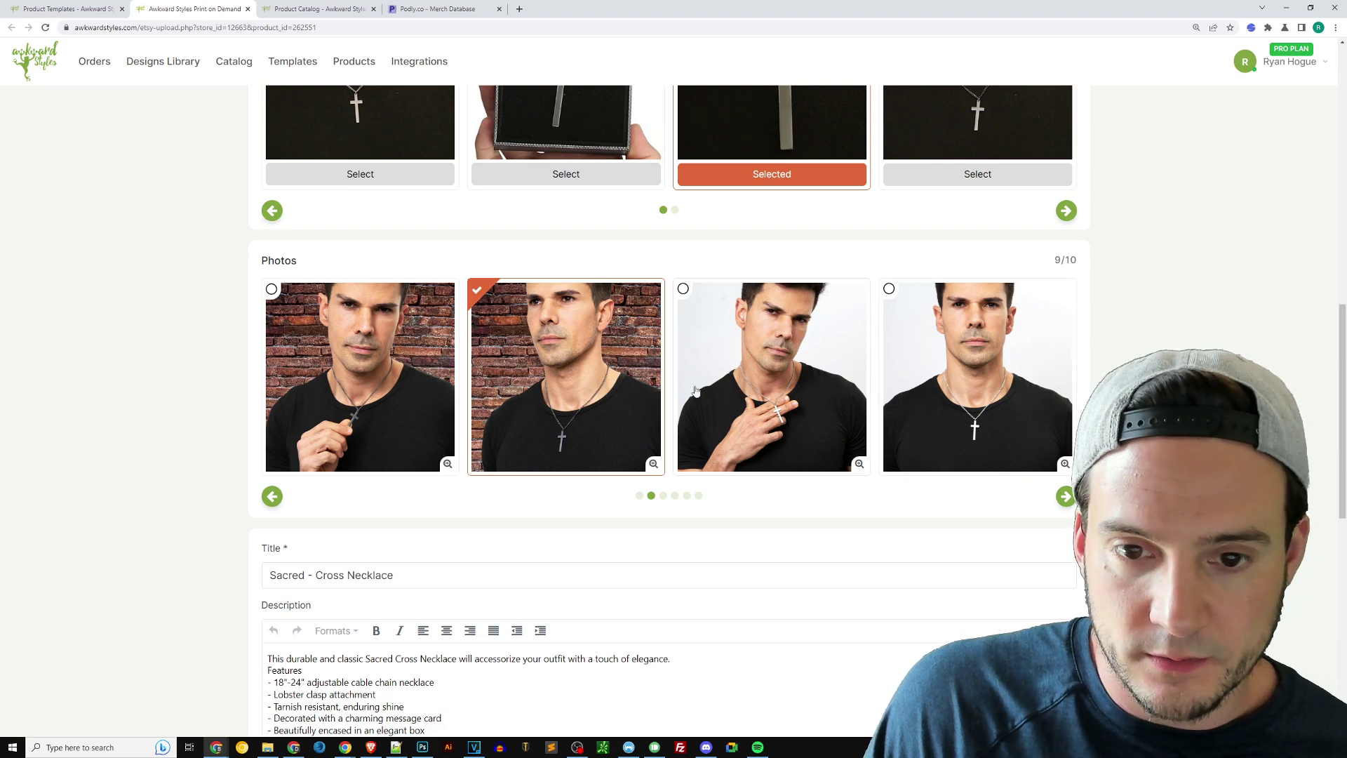
click(357, 379)
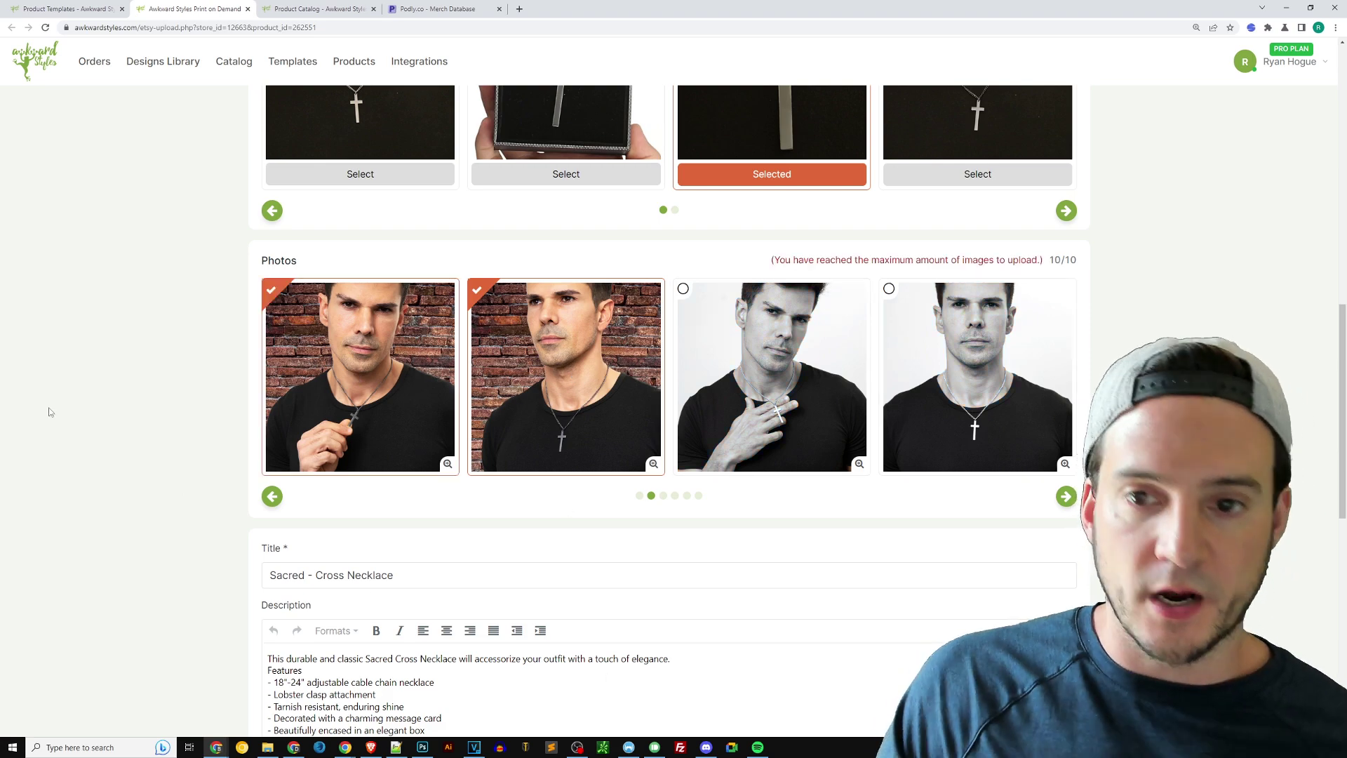
Step: Replace the listing title with "Easter Cross Necklace, He Is Risen, Jesus Cross Necklace, Jesus Loves You, Easter Jewelry Gift"
scroll(77, 414, down, 4)
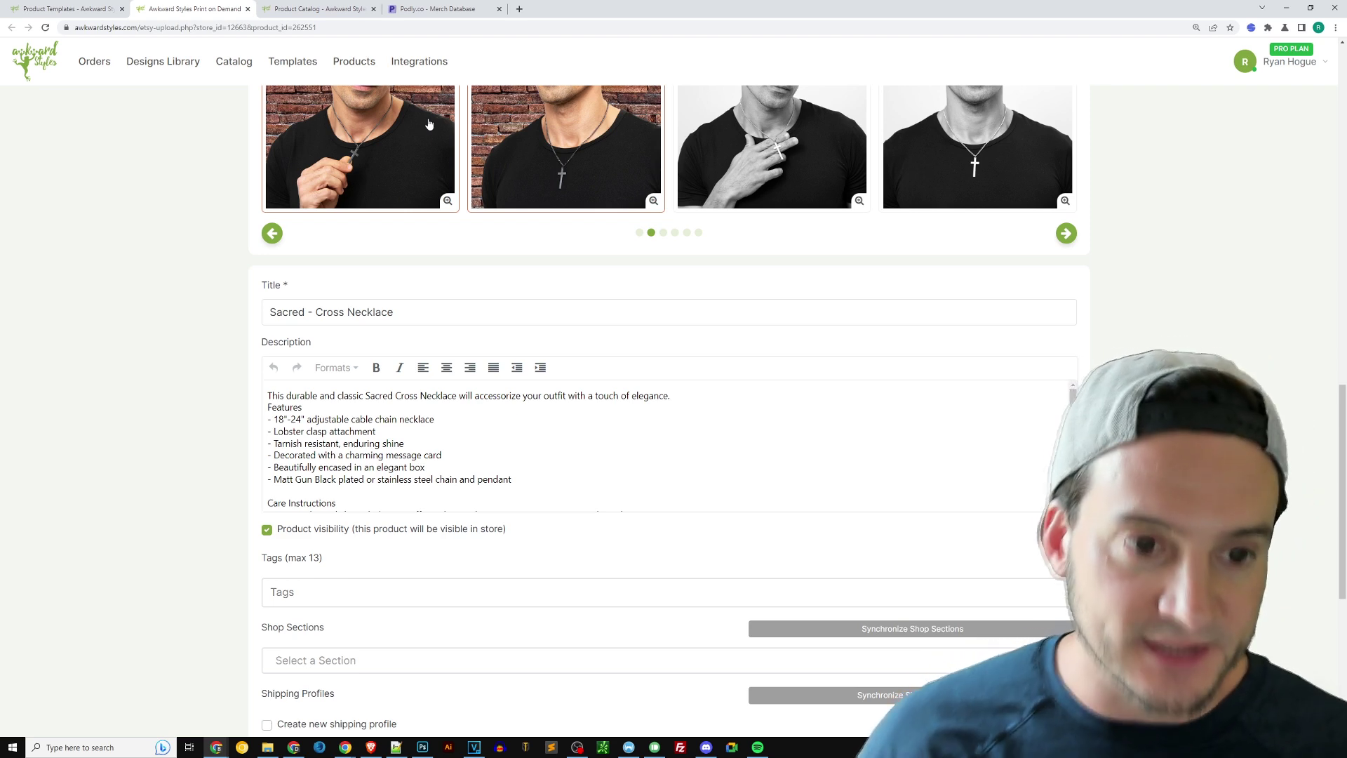
drag(315, 313, 136, 308)
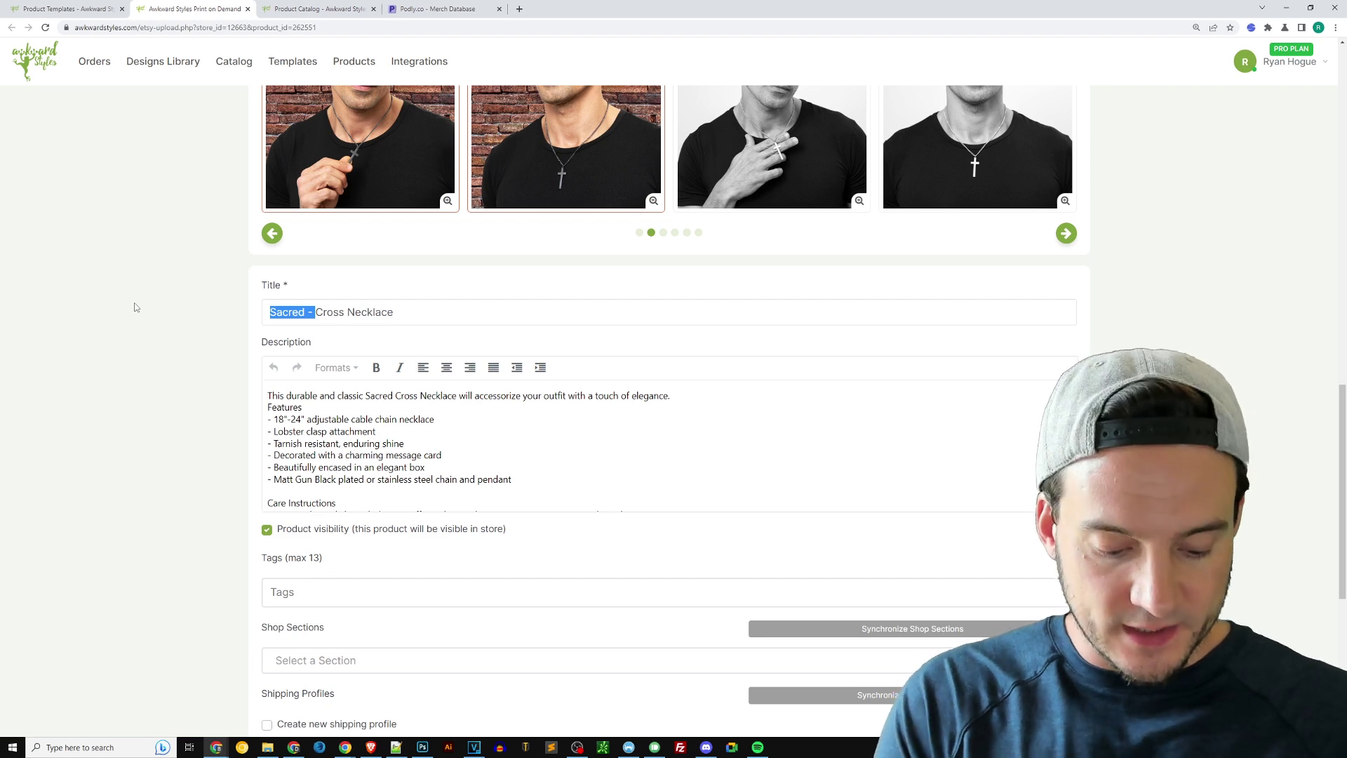
text(Easter Cross Necklace)
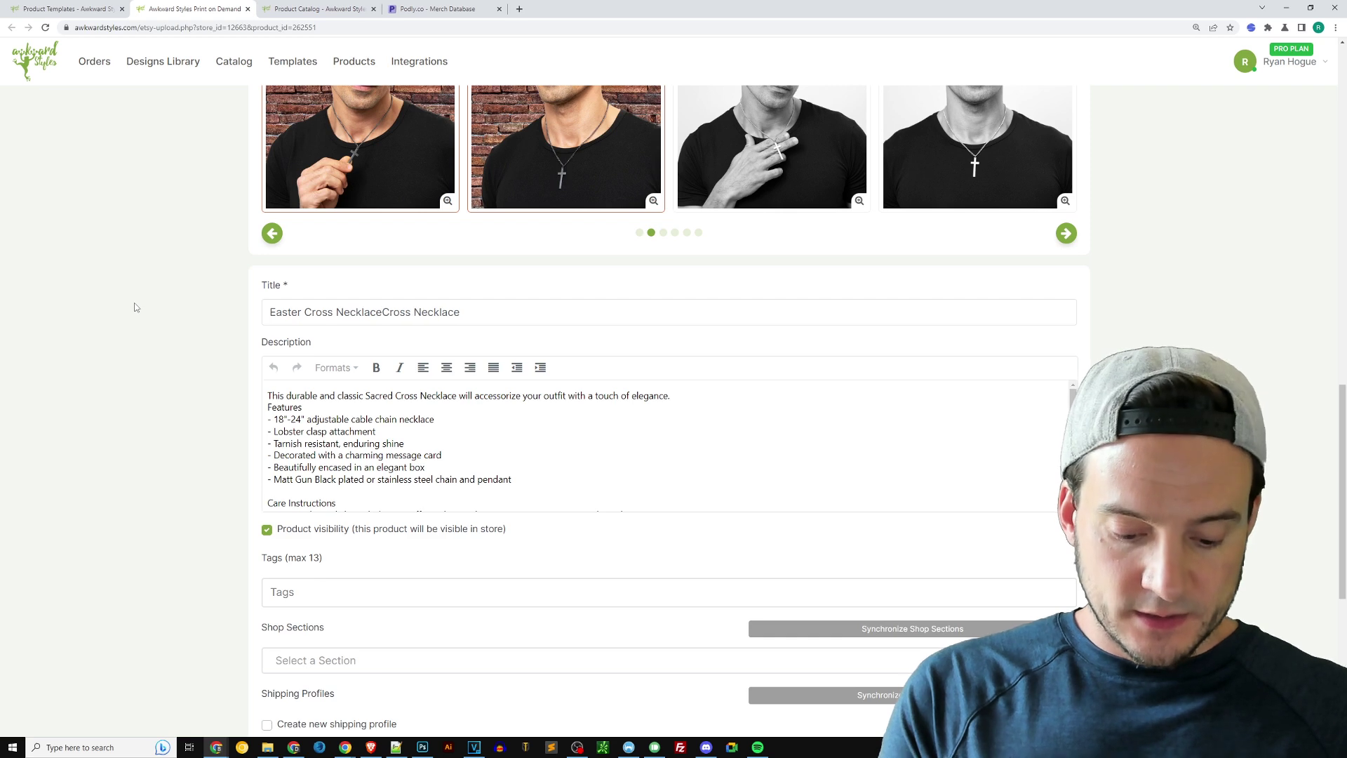
text(,)
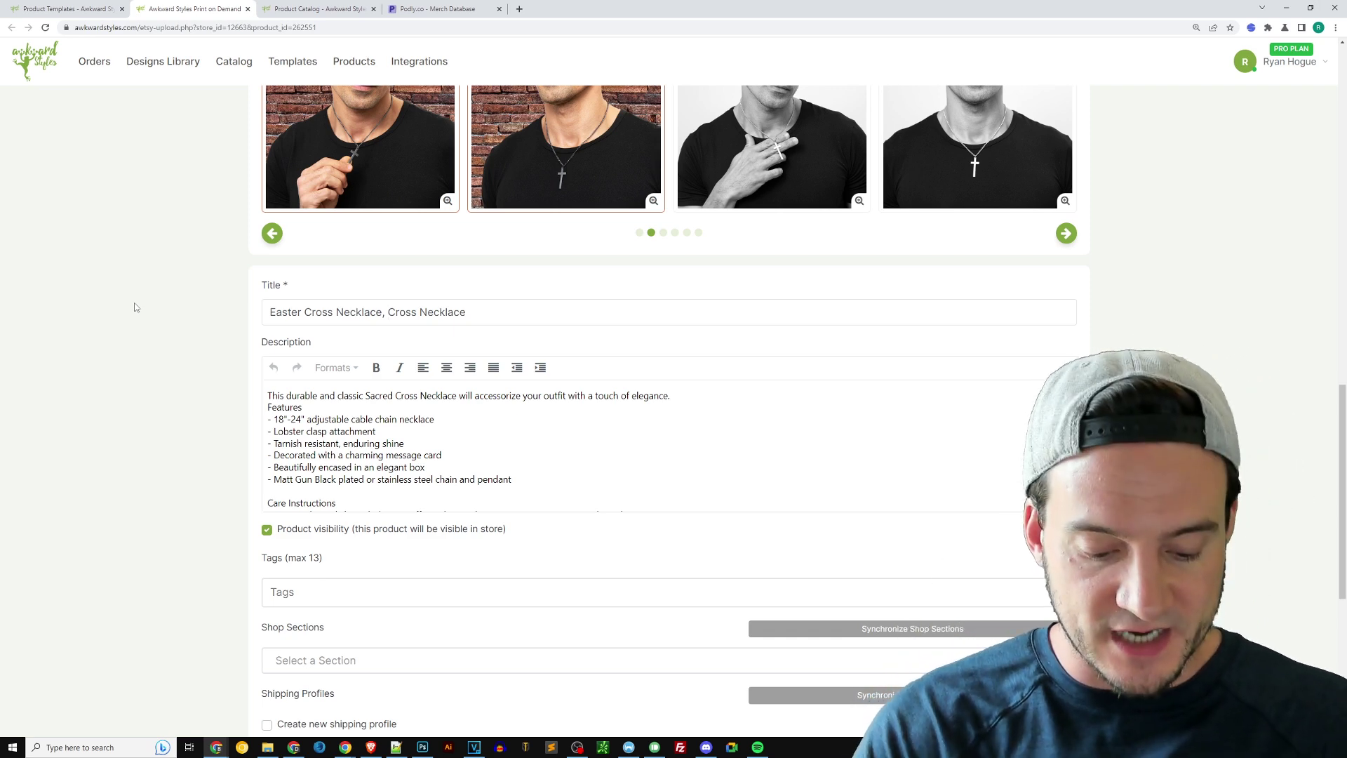
key(ctrl+shift+Right)
key(ctrl+shift+Right)
text(He )
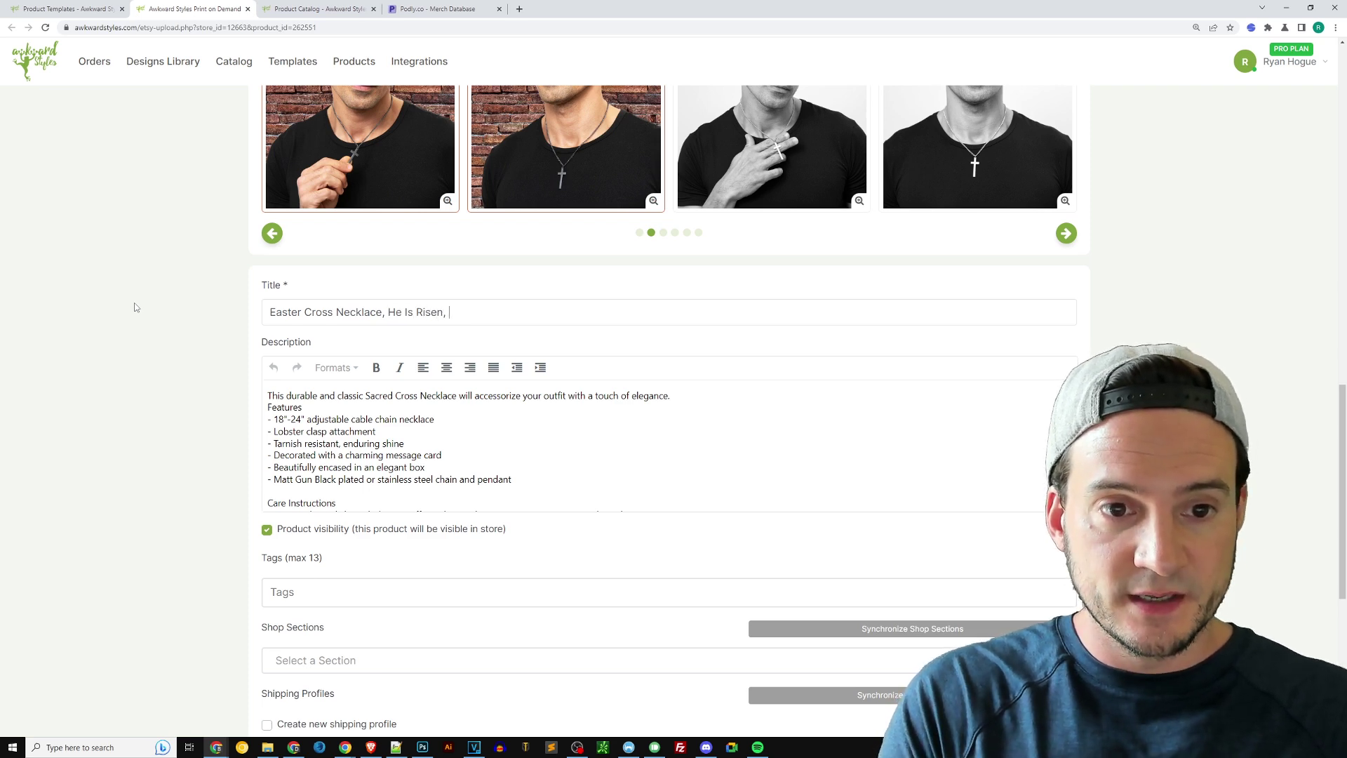
text(Is Risen, Jesus Necklace)
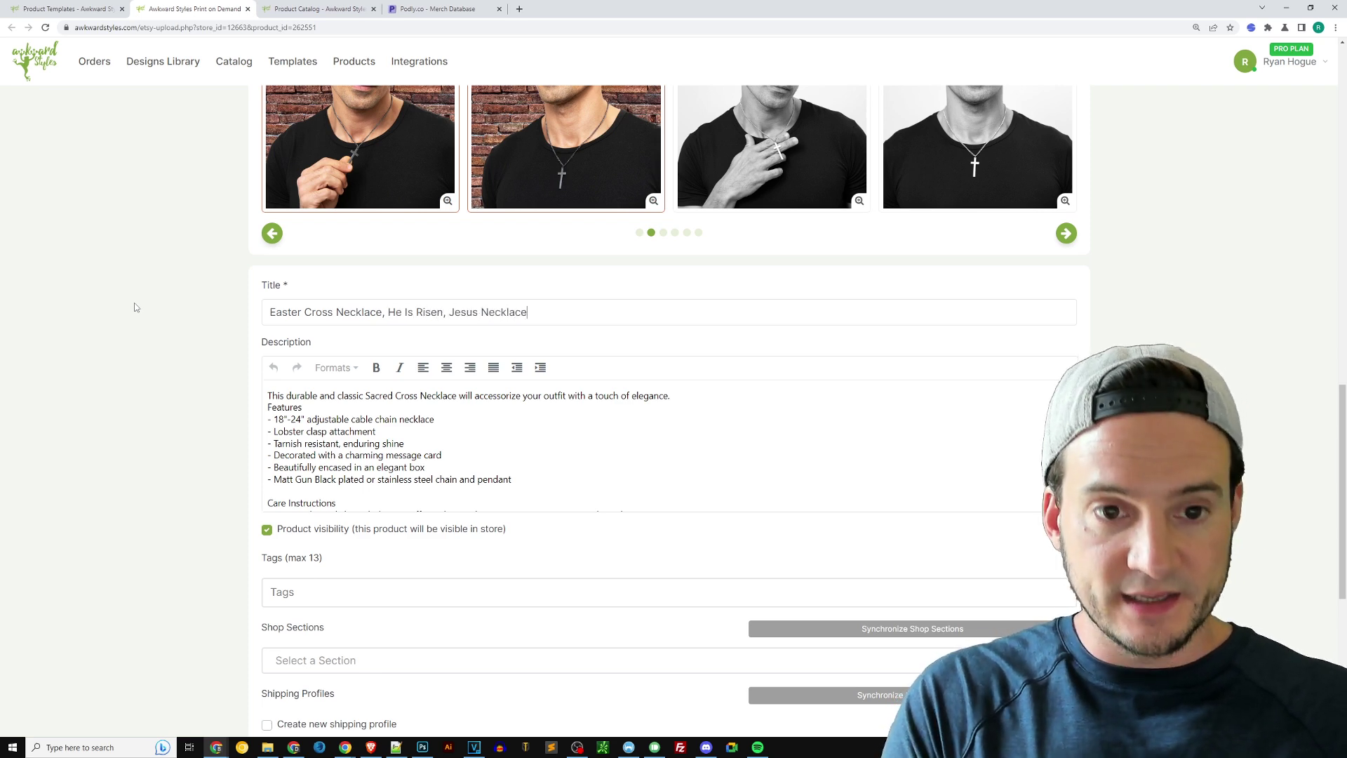
text(Cross)
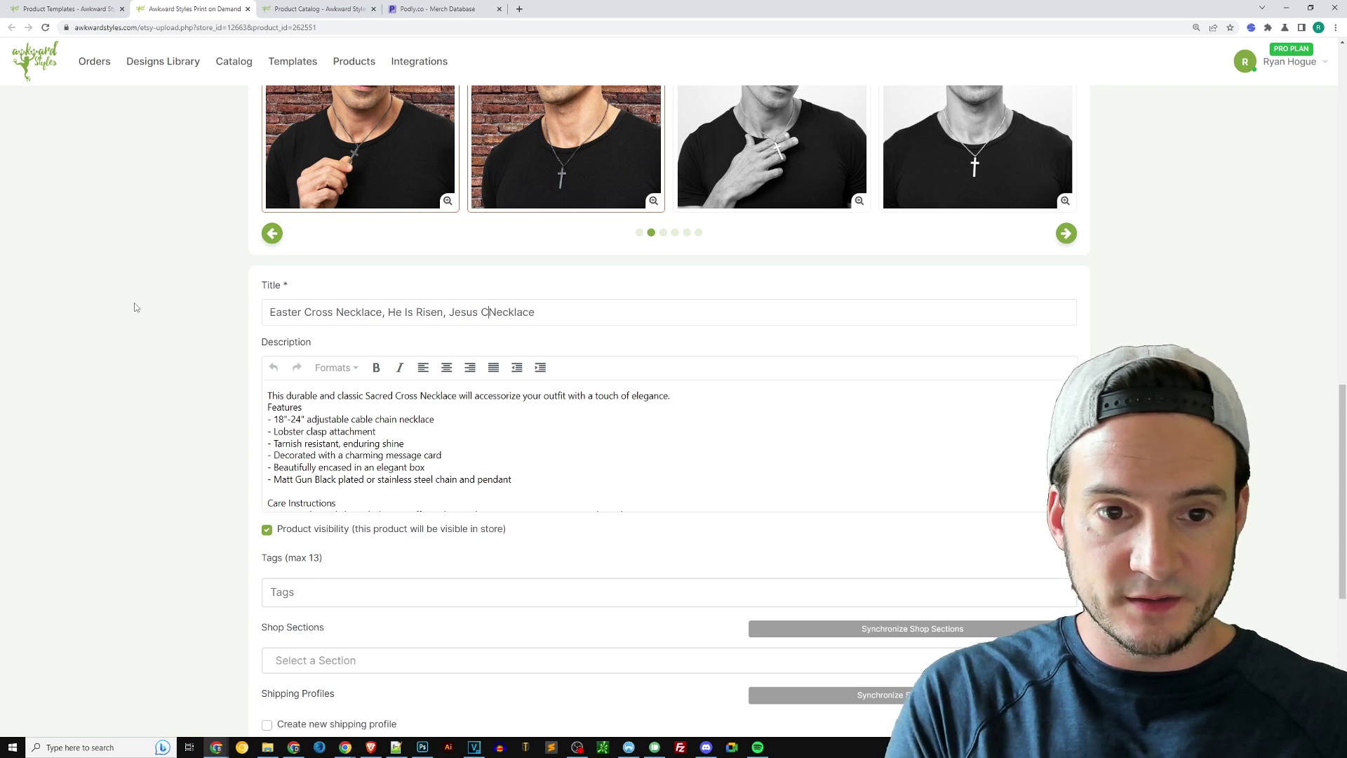
key(End)
text(, Jesus Loves Yo)
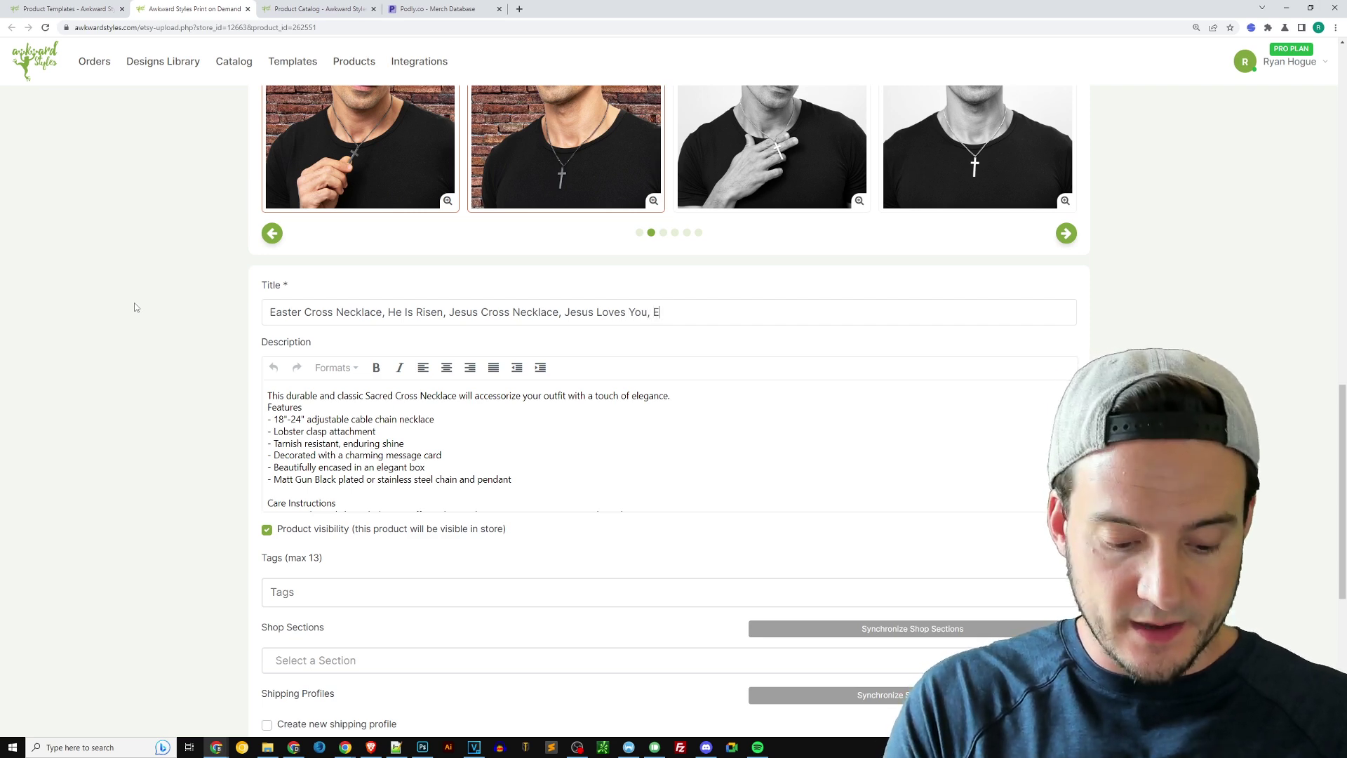
text(u, Easter Jewelry Gift)
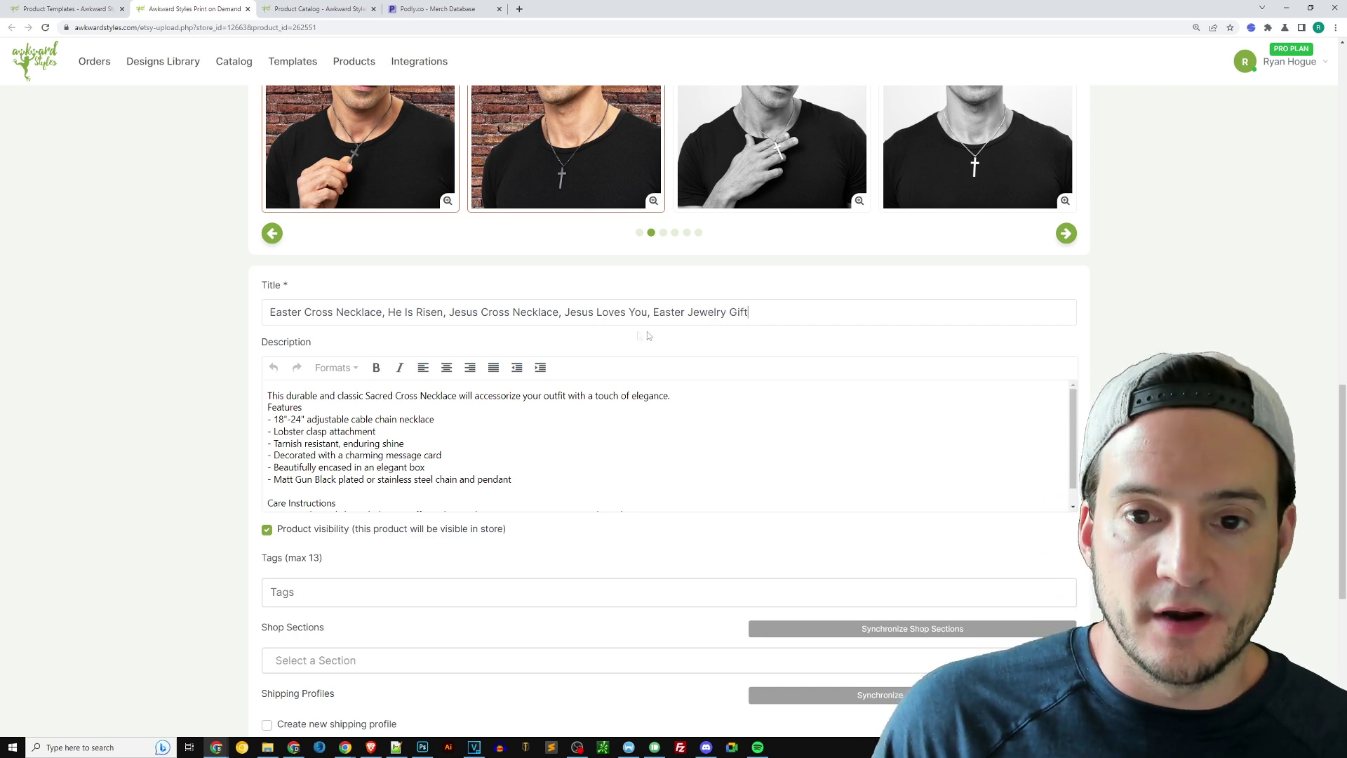
Step: Review the listing's title and description text, and check the options offered for tags and shop sections
drag(801, 308, 253, 309)
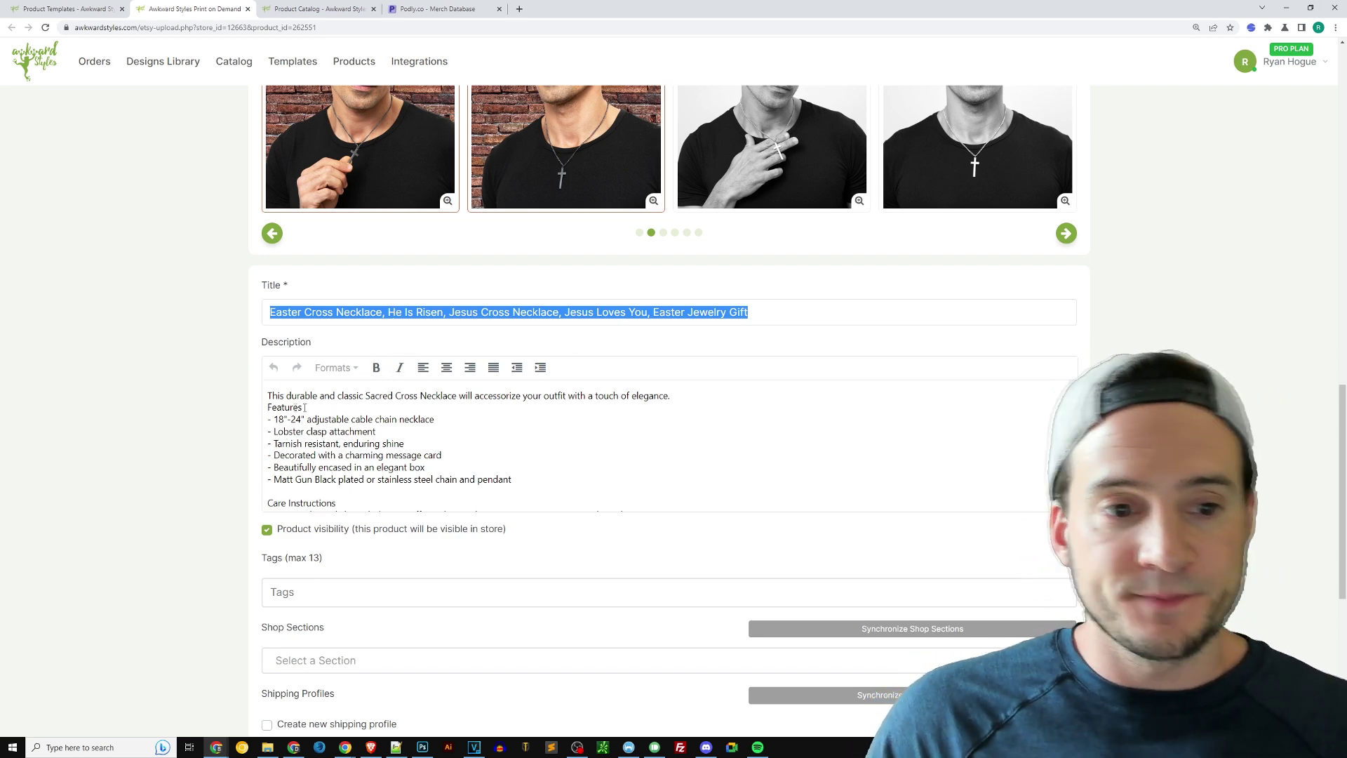
drag(304, 406, 267, 394)
click(466, 441)
scroll(421, 463, down, 2)
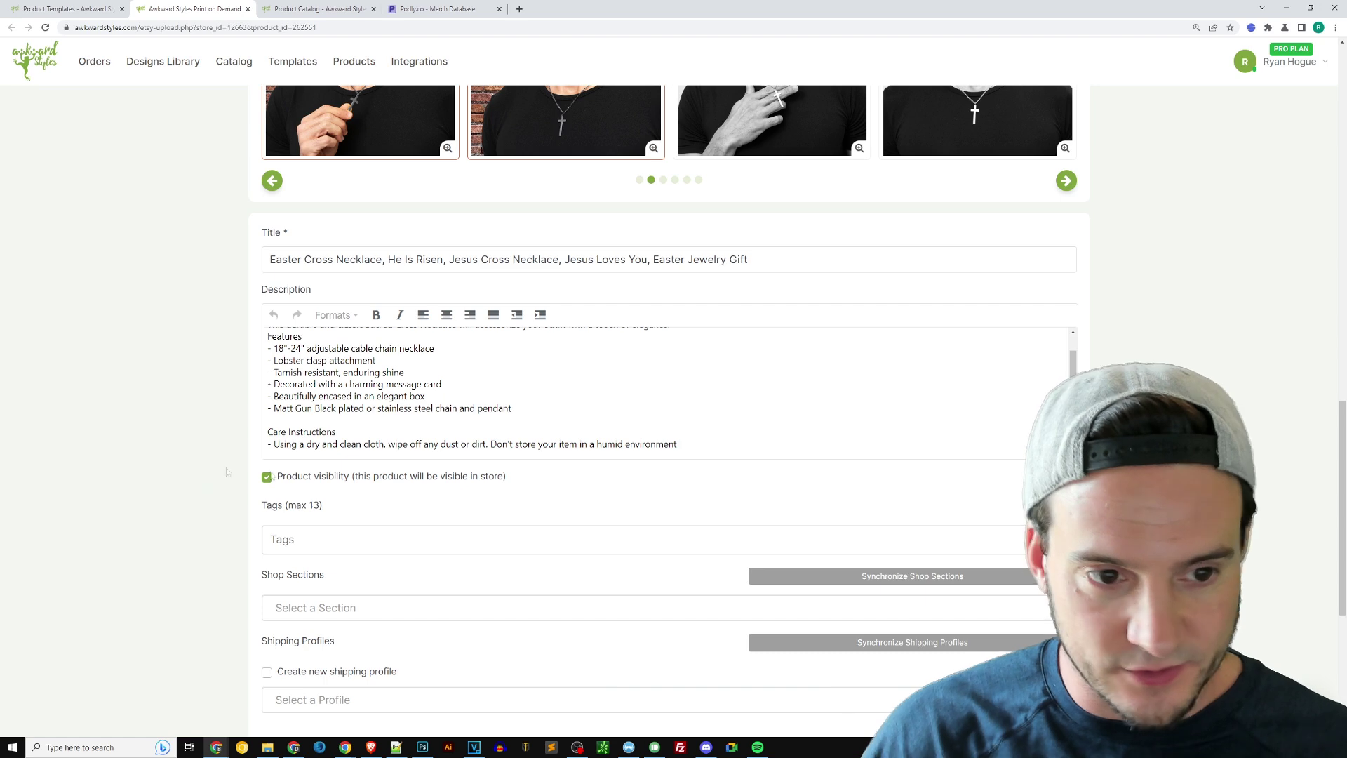
scroll(253, 491, down, 3)
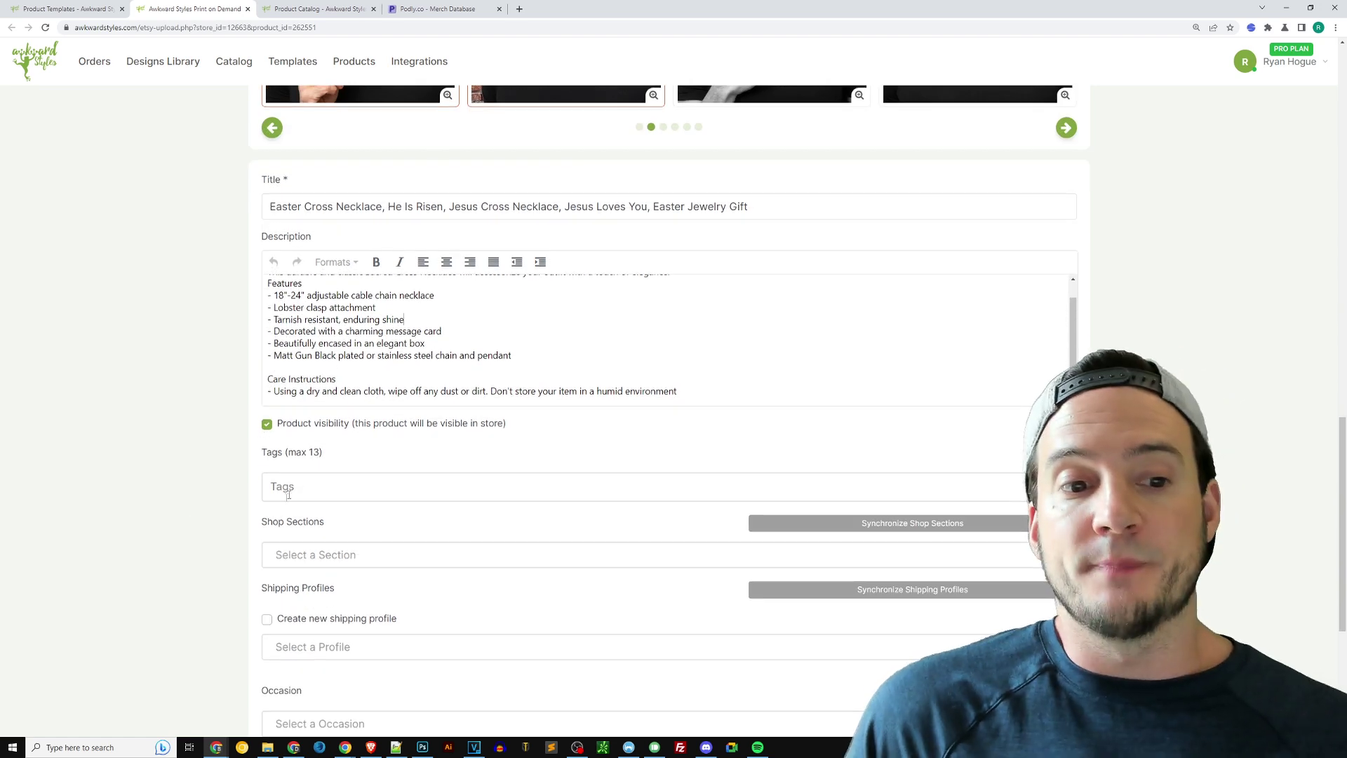
click(288, 379)
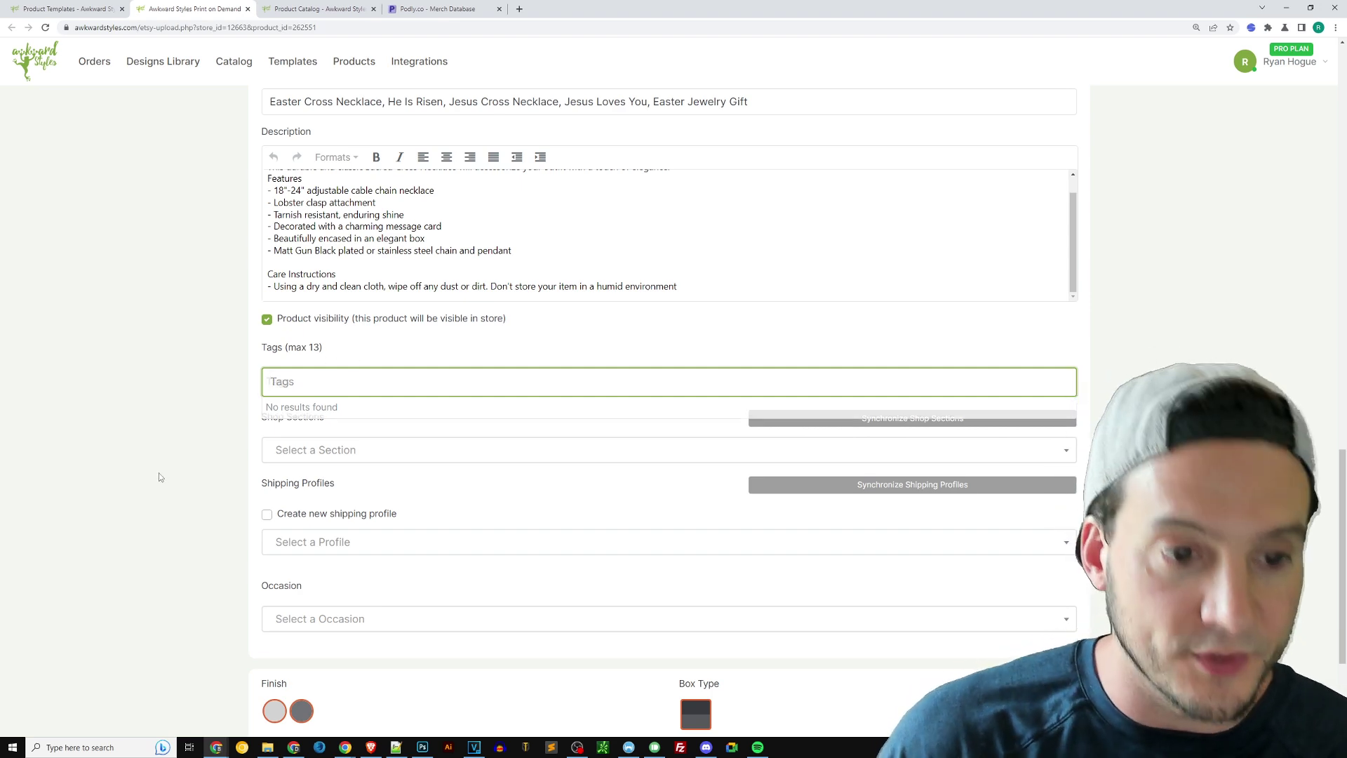
scroll(186, 425, down, 2)
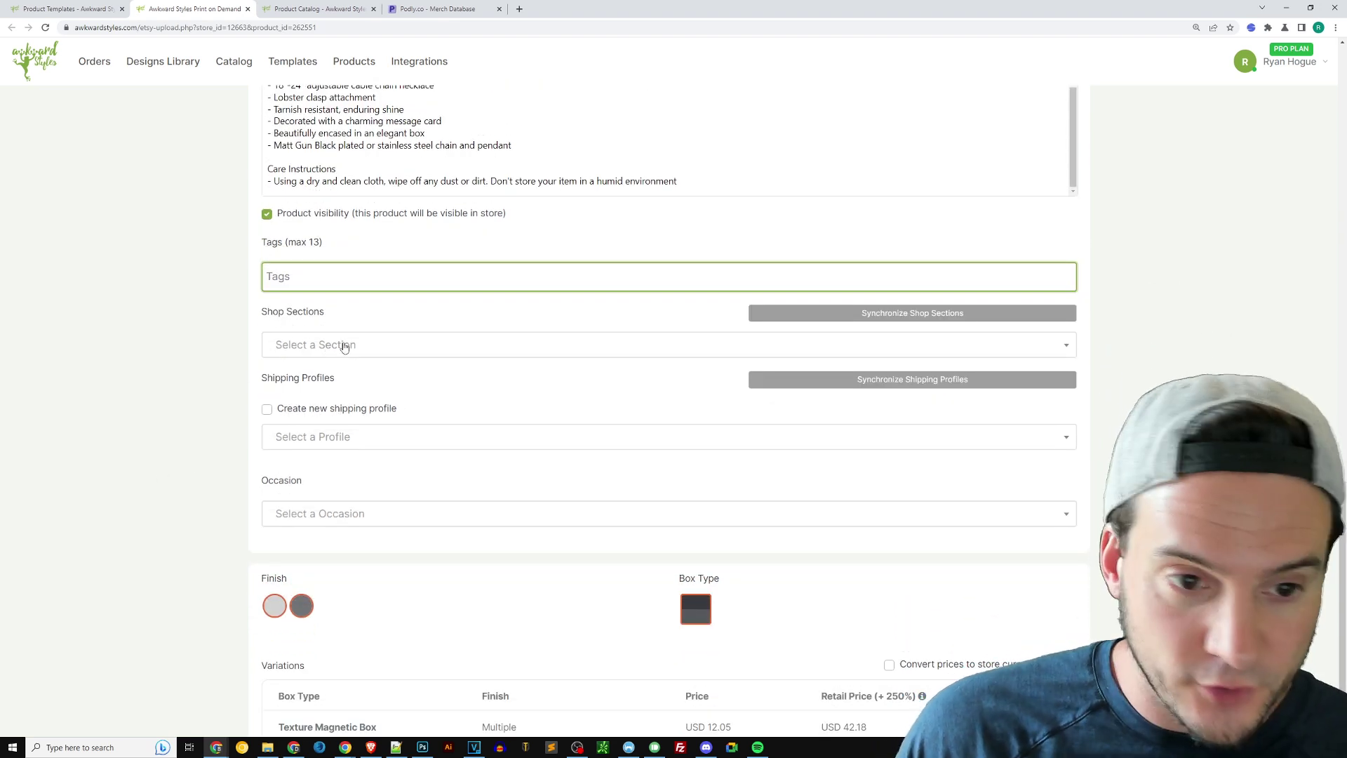
click(343, 345)
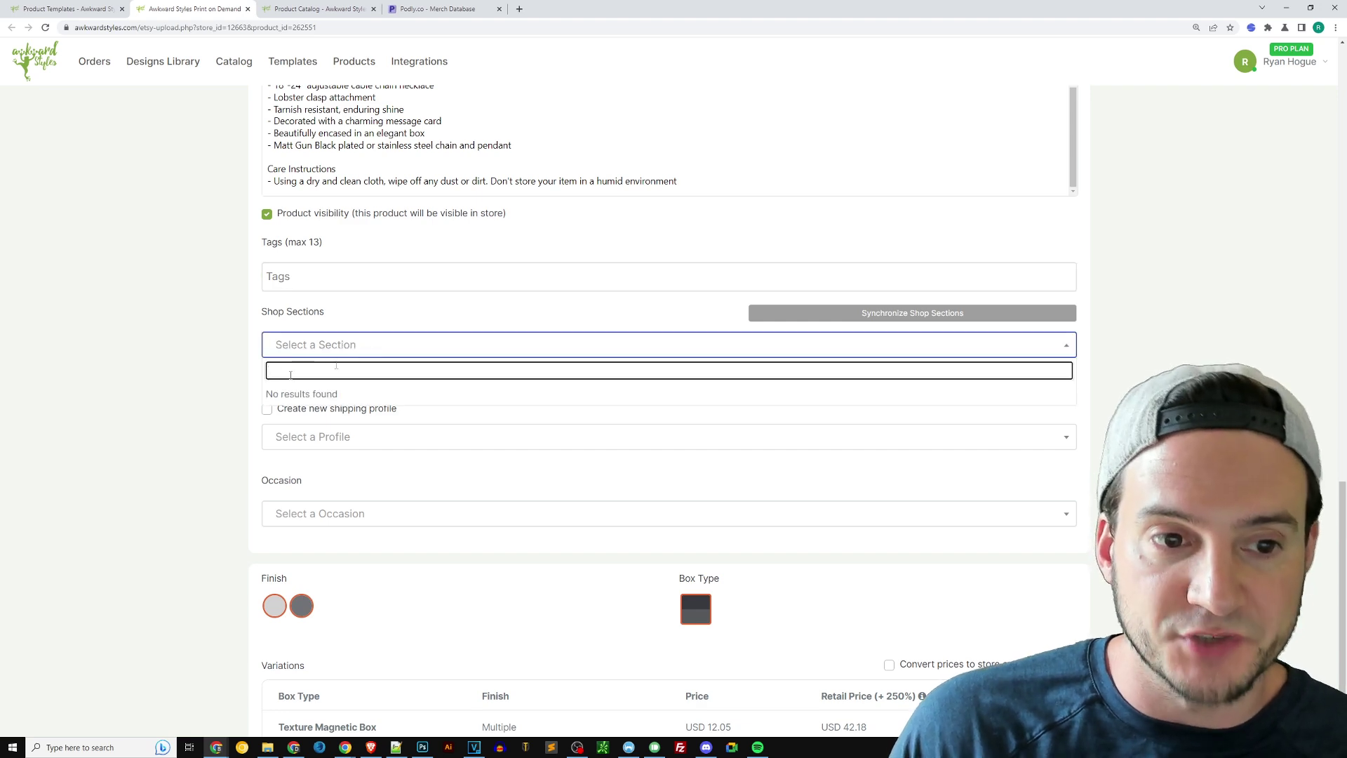
click(157, 398)
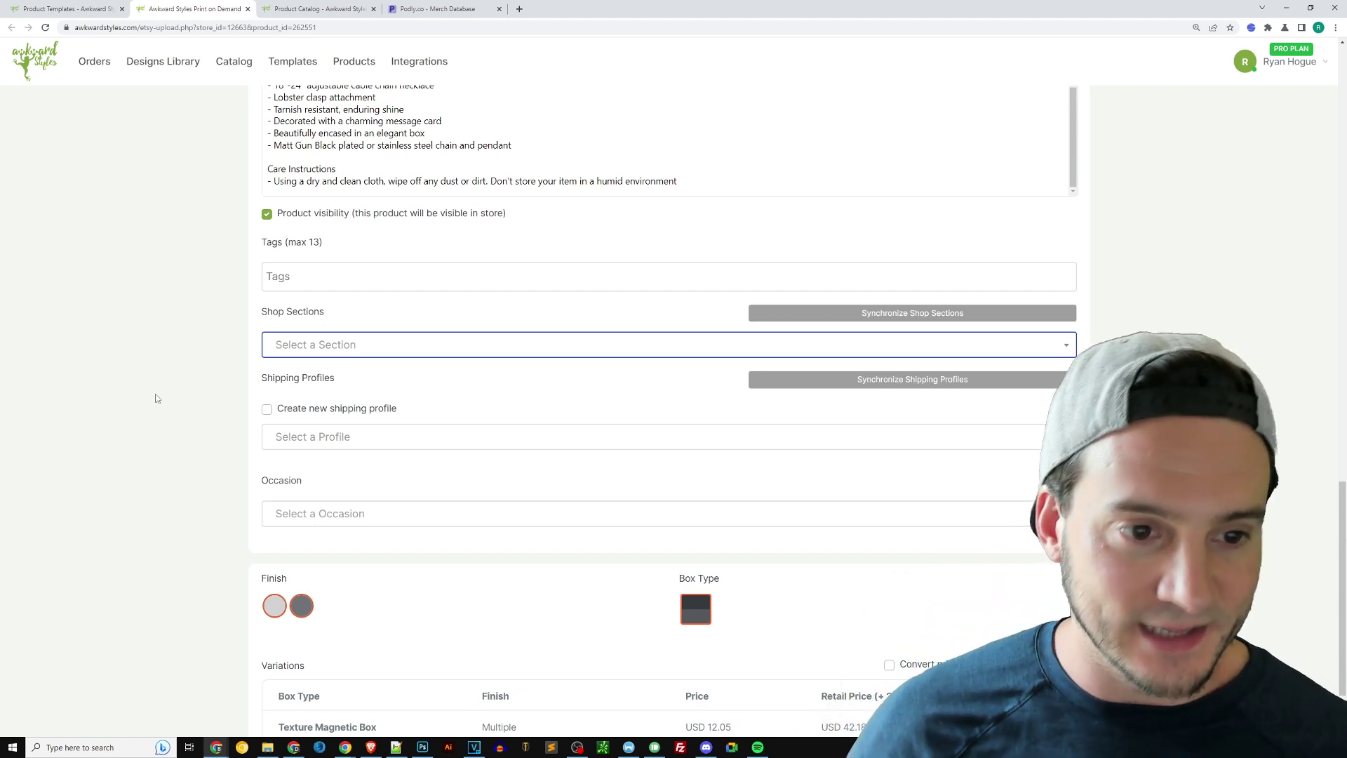
Step: Enable a new shipping profile for the listing, using Awkward Styles Jewelery Collection NEC-5108
scroll(158, 396, down, 2)
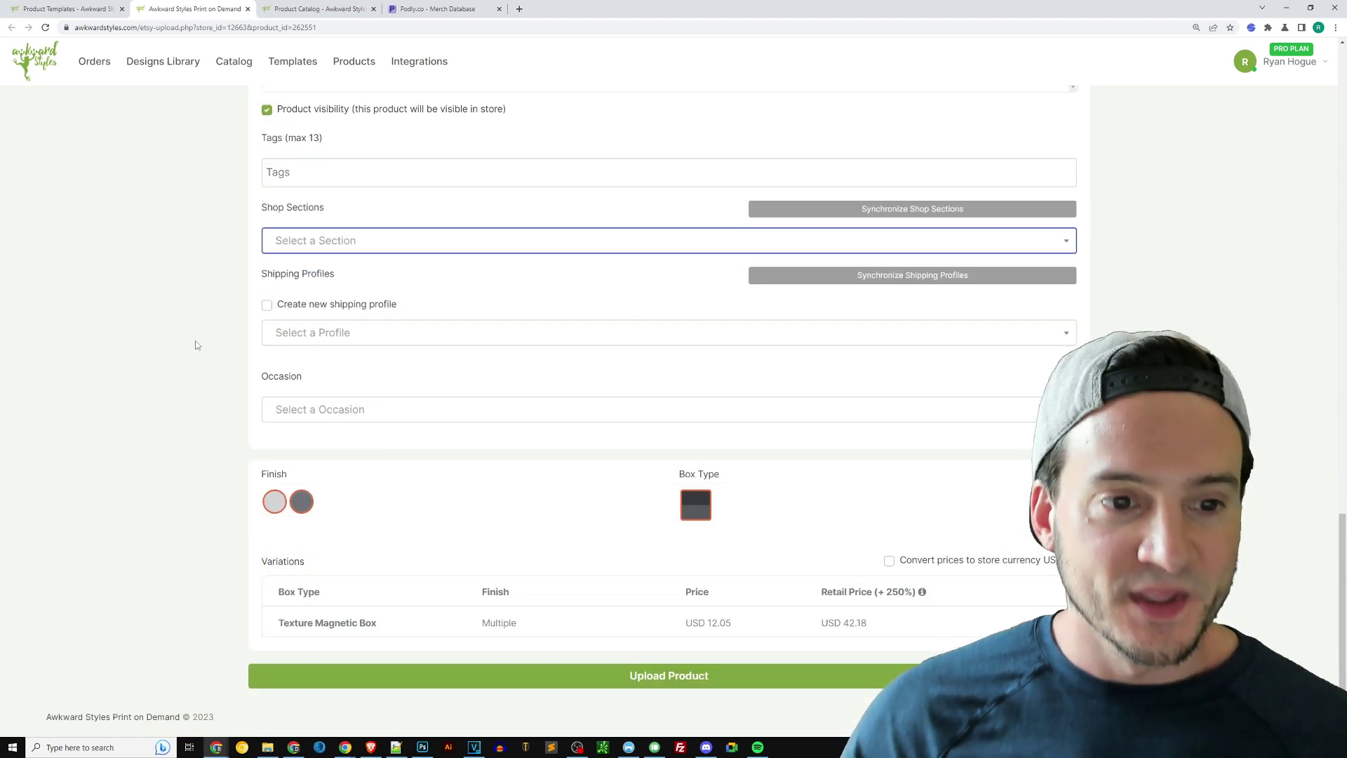
click(266, 305)
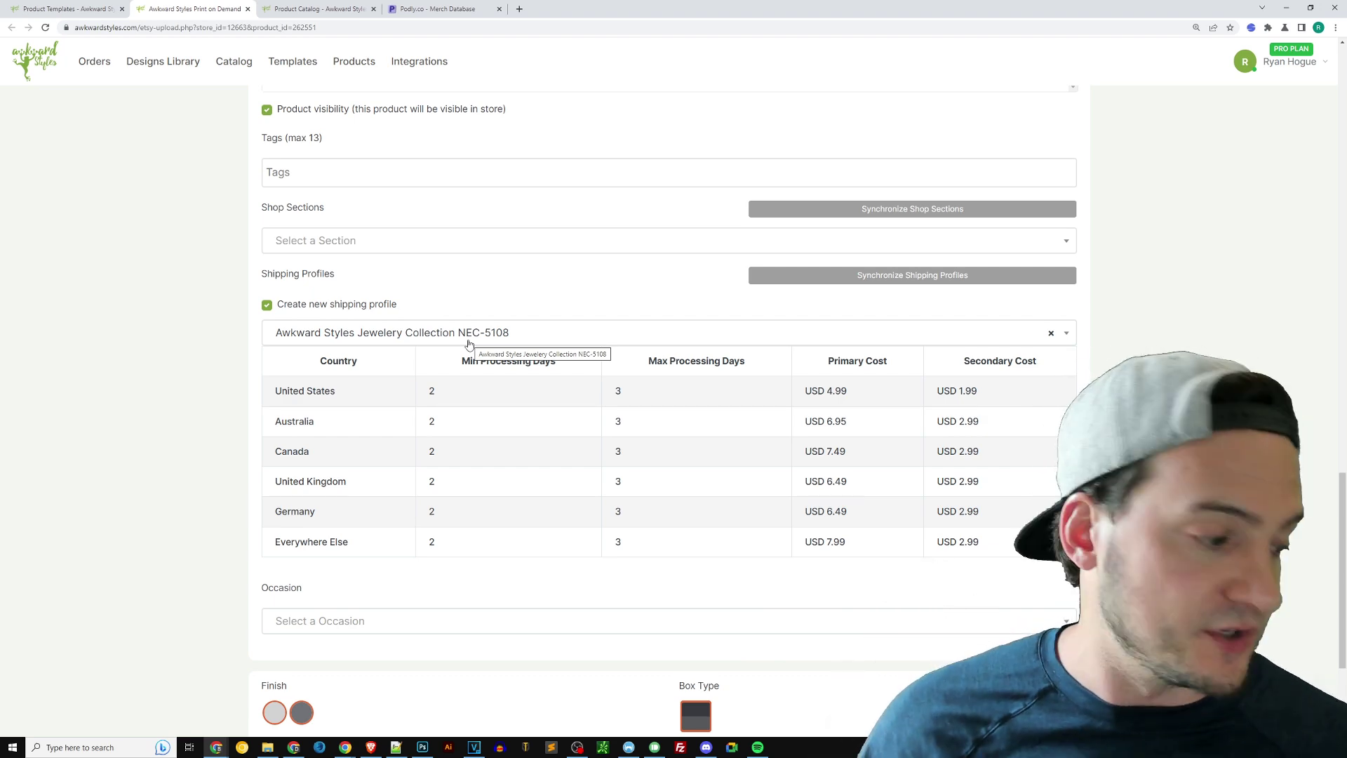
scroll(217, 400, down, 3)
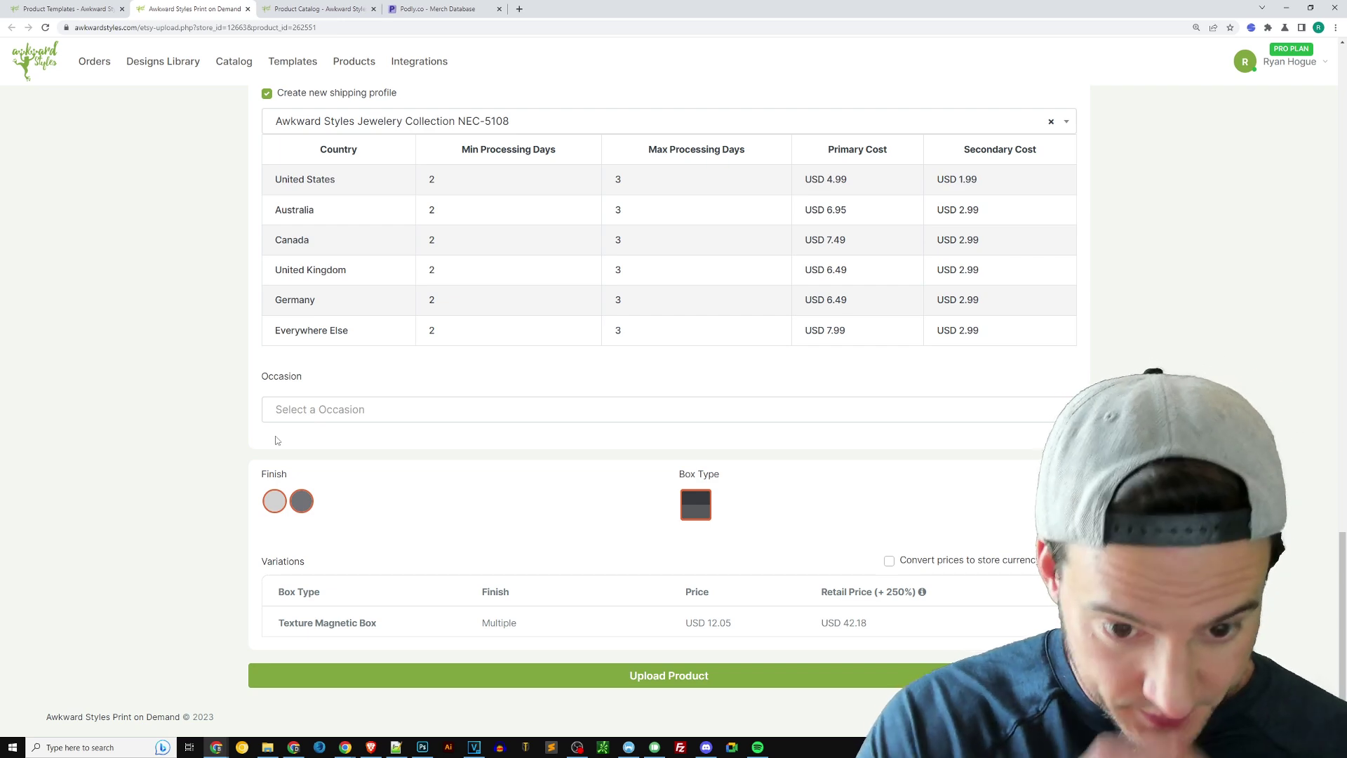
Step: Try to upload the product, and enable converting the variation prices to the store currency USD
click(716, 672)
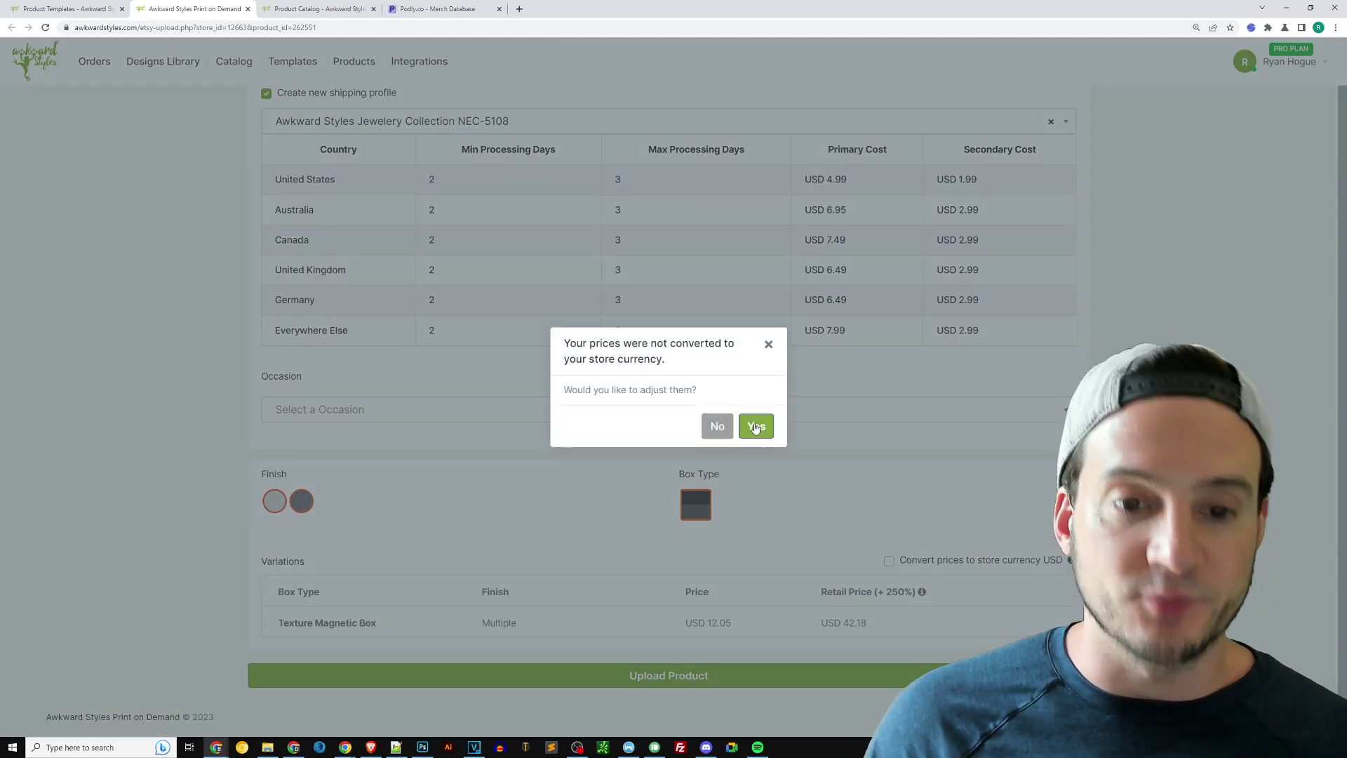
click(767, 345)
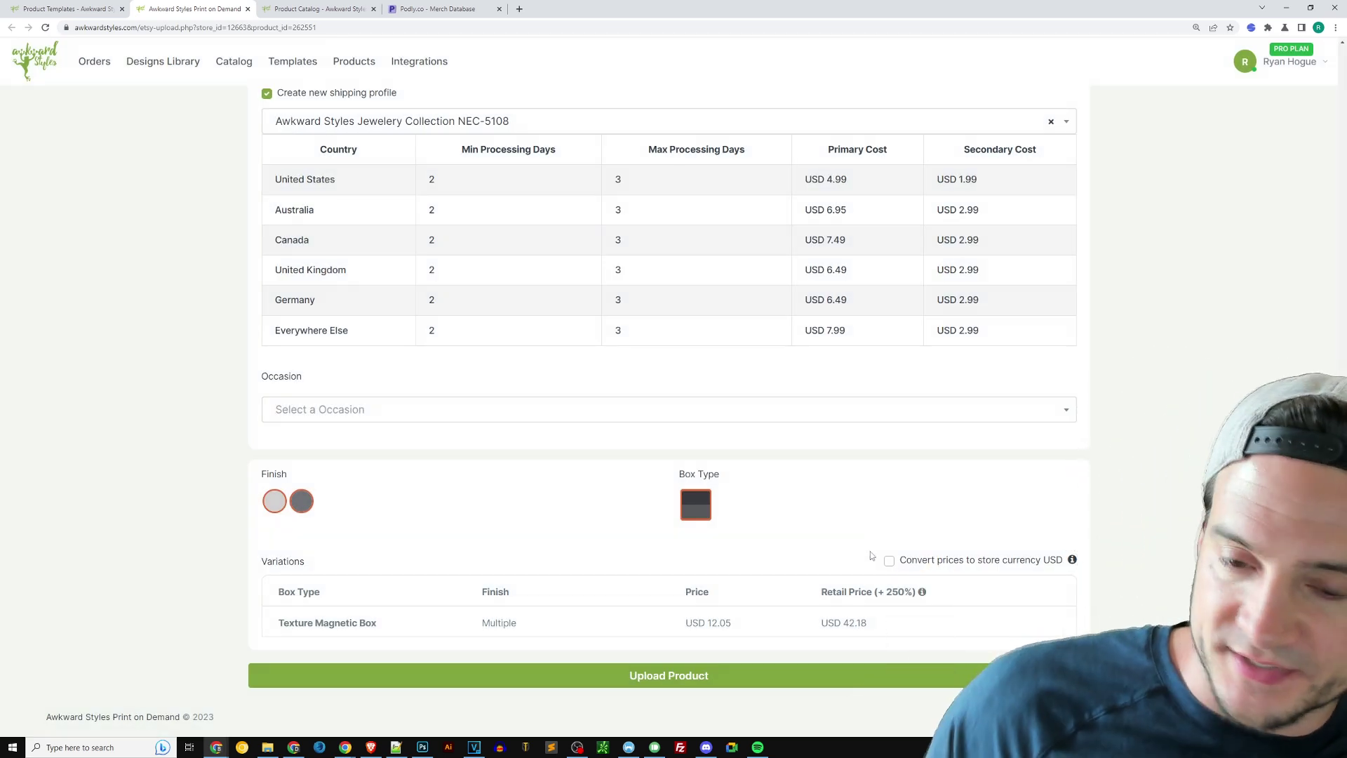
click(889, 561)
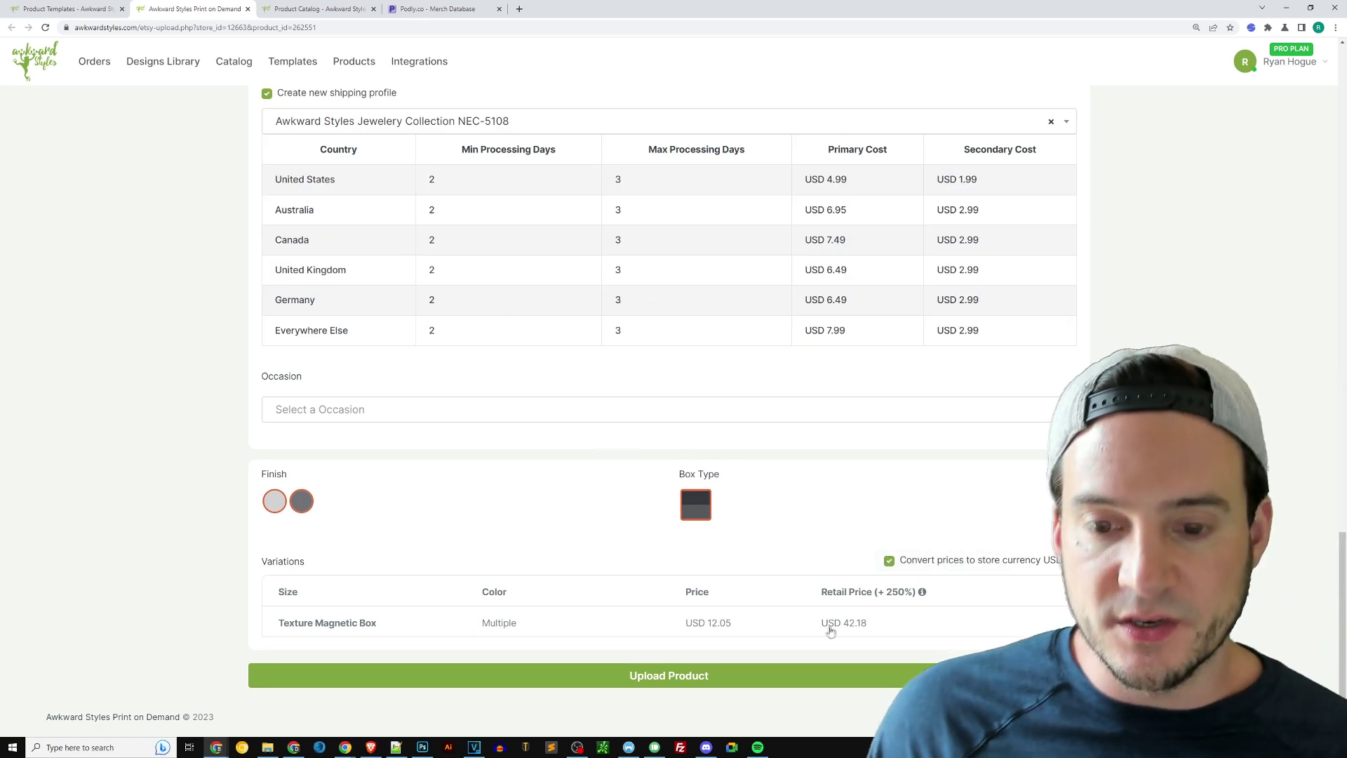
Step: Expand the Texture Magnetic Box variations and examine the base price of each finish
click(764, 617)
scroll(732, 552, down, 1)
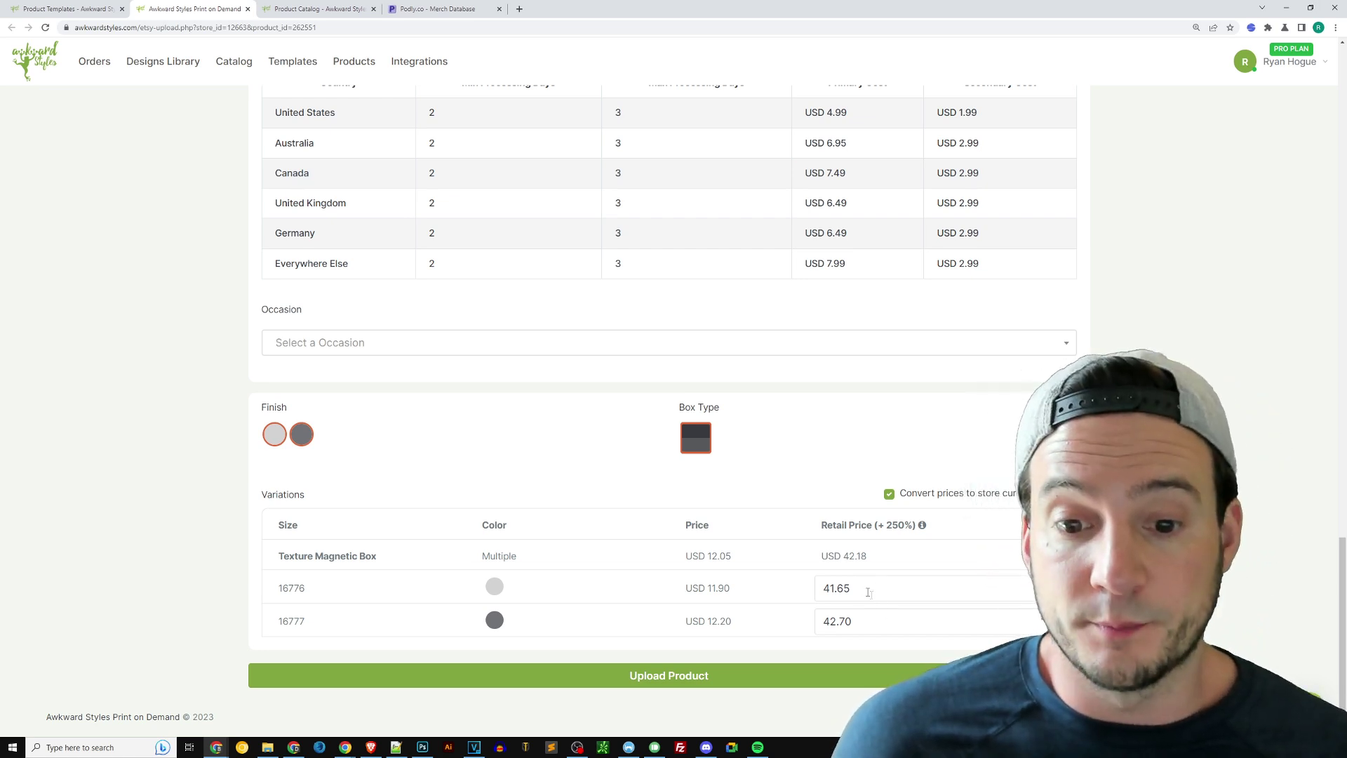
drag(731, 589, 707, 589)
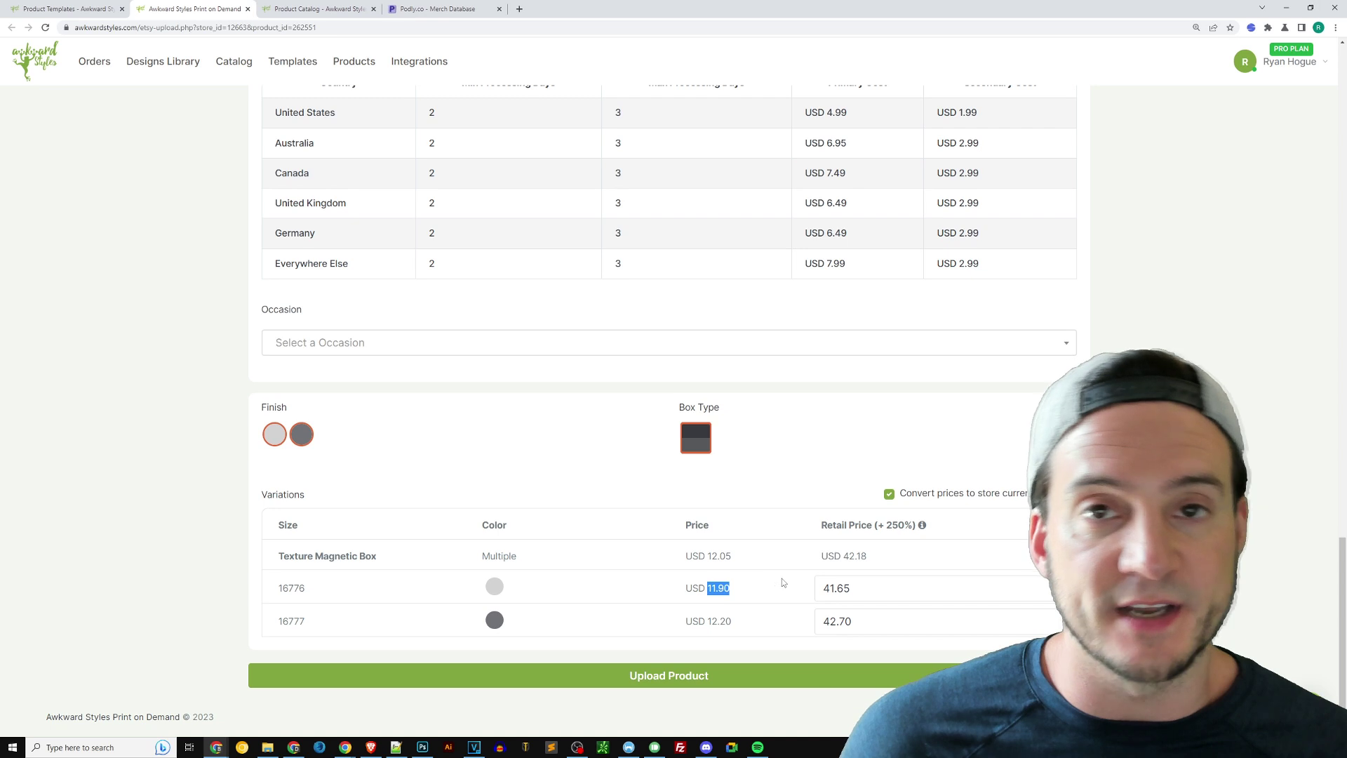
click(716, 587)
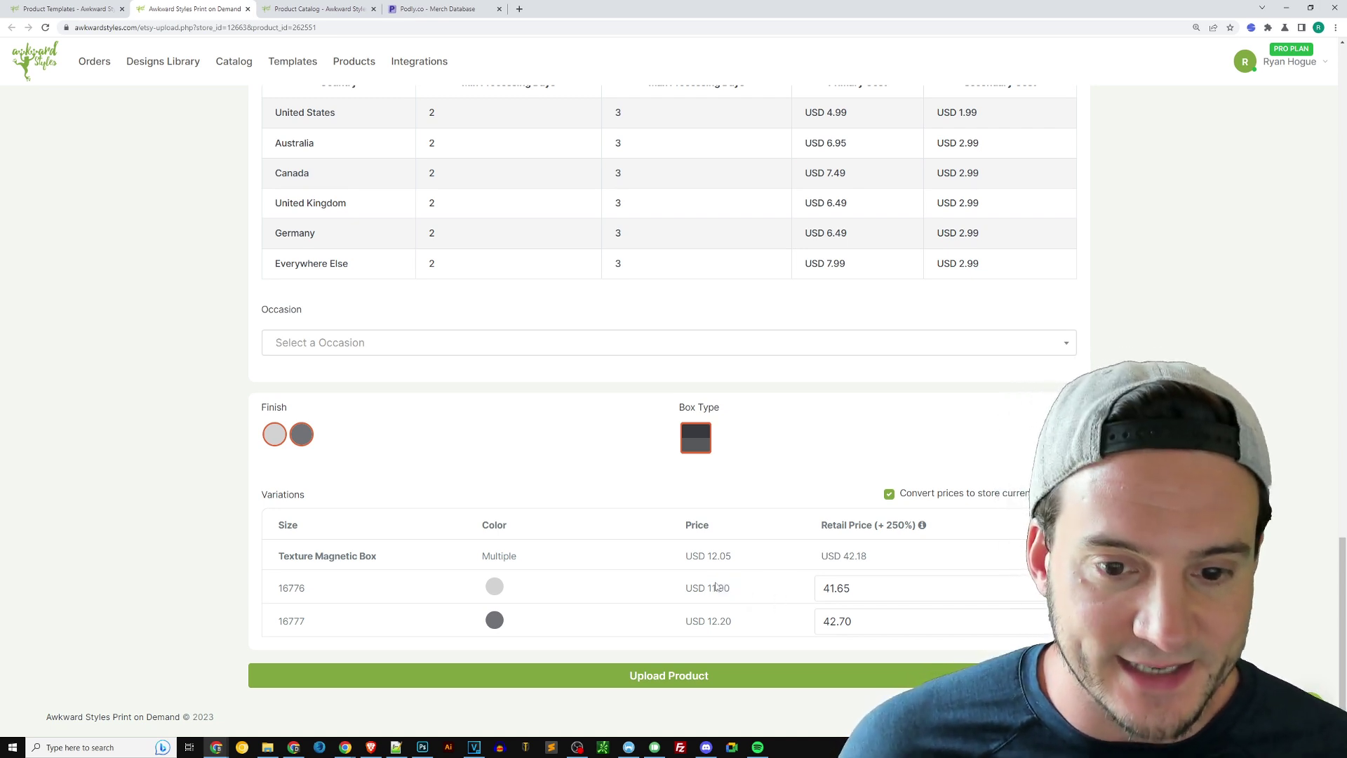
mouse_move(493, 591)
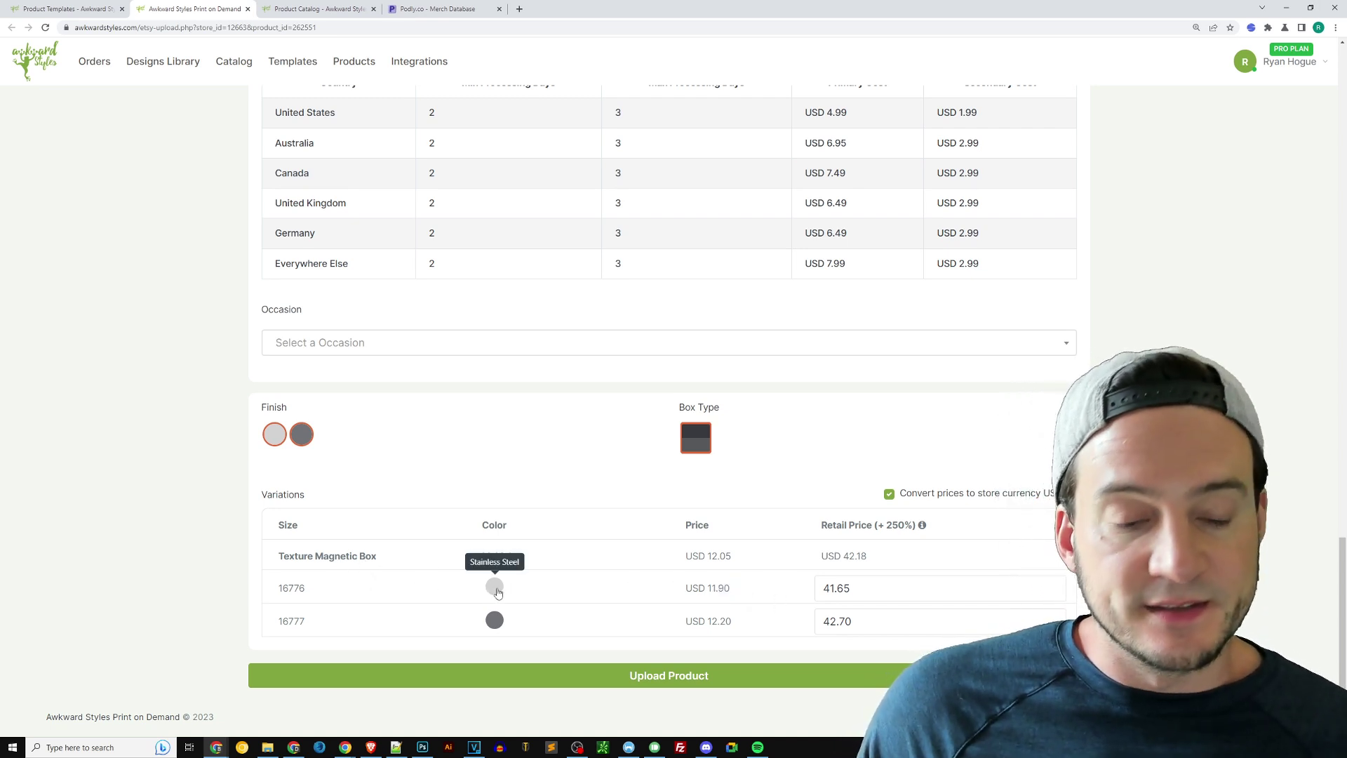
drag(703, 621, 739, 622)
click(730, 619)
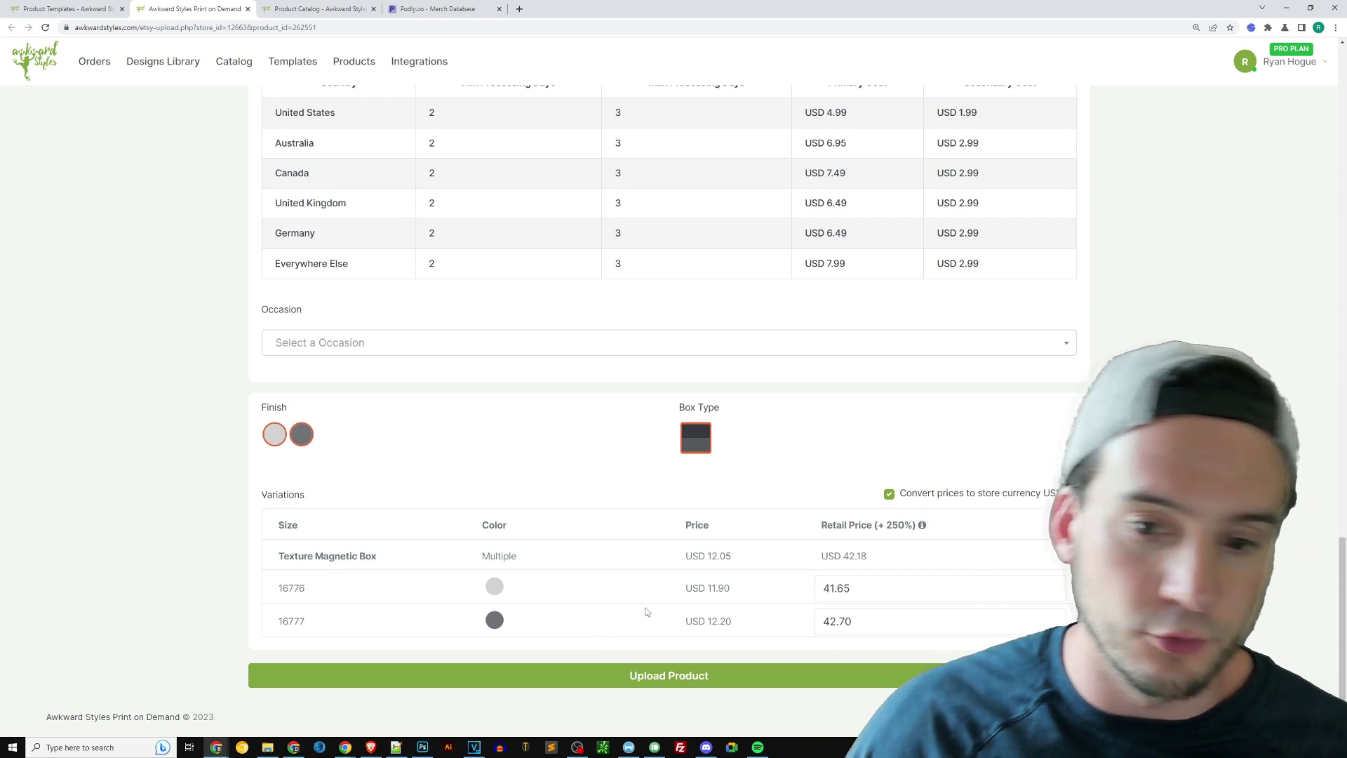
Step: Set the retail price of both finish variations to 39.99 and upload the product to the store
drag(882, 580, 718, 575)
text(39.99)
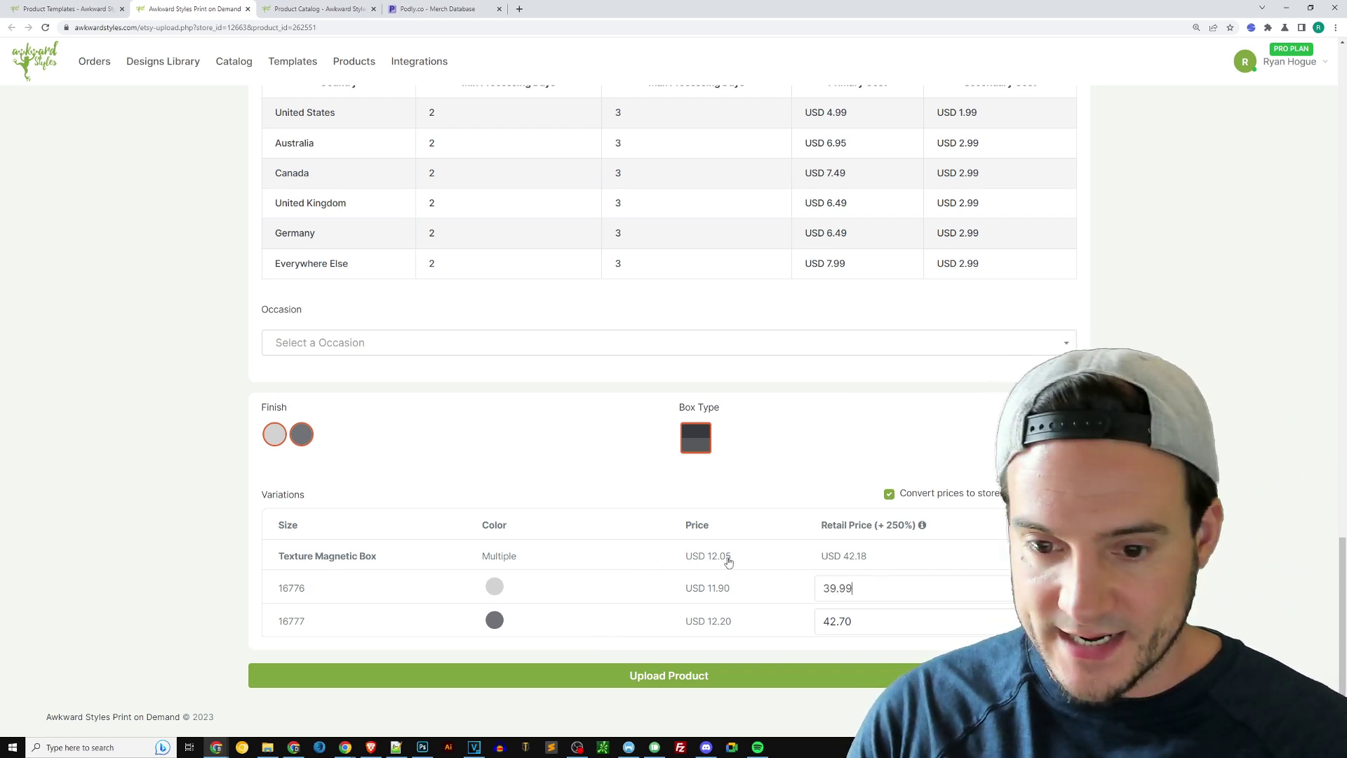
click(882, 620)
double_click(883, 620)
text(39.99)
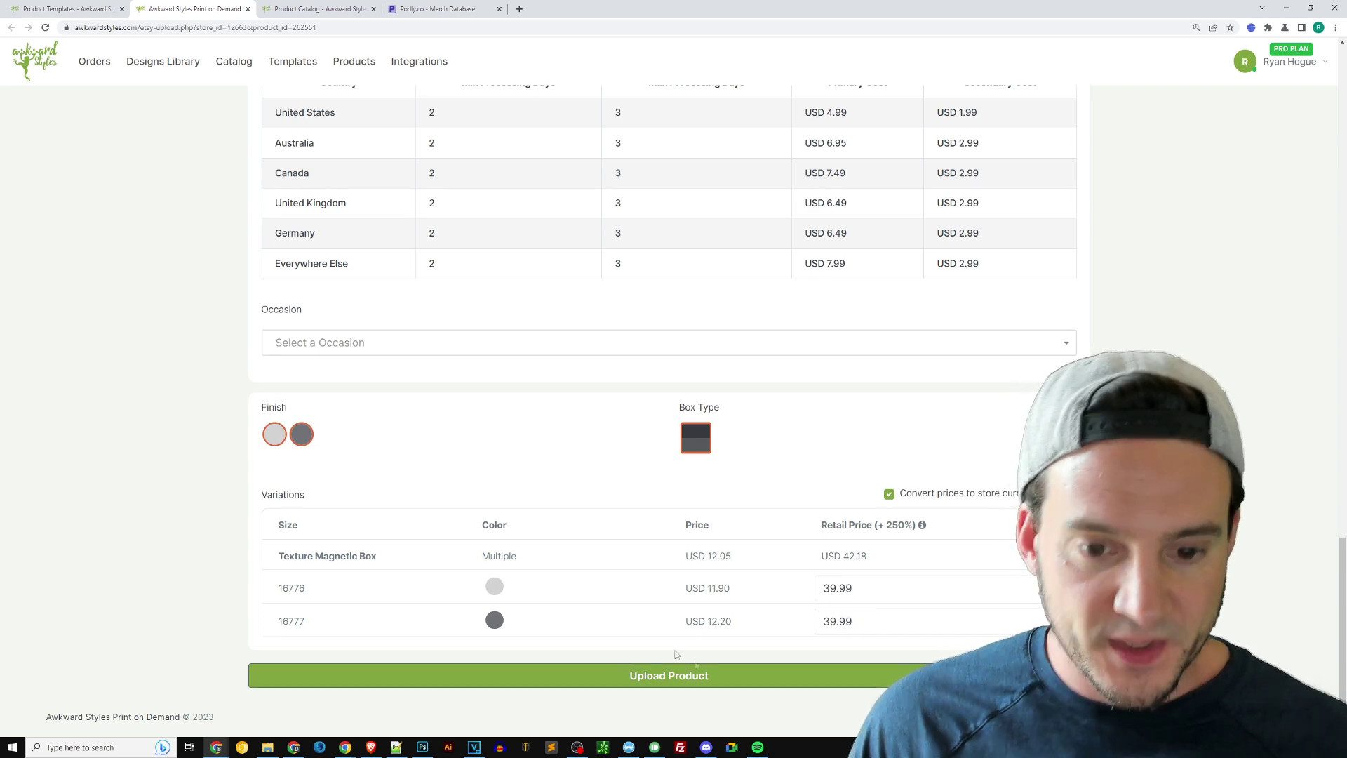
click(688, 676)
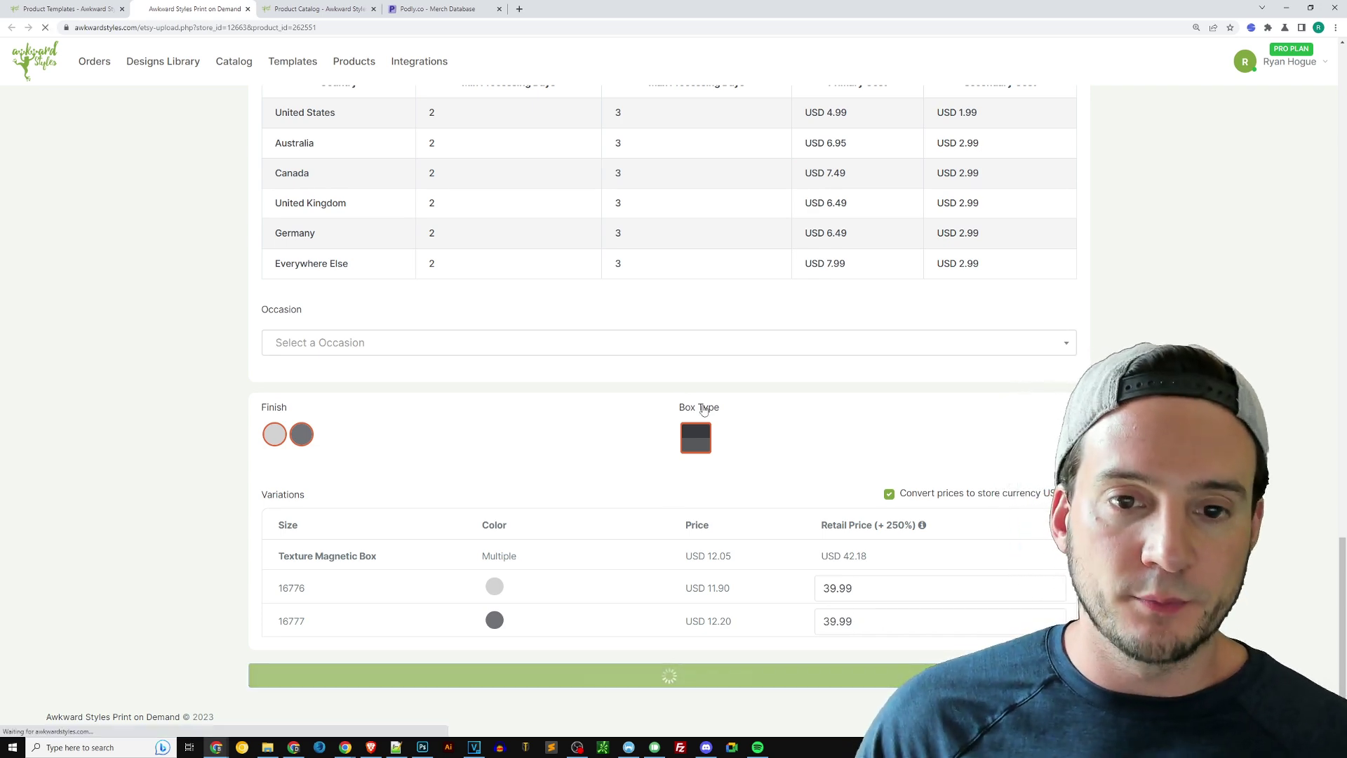